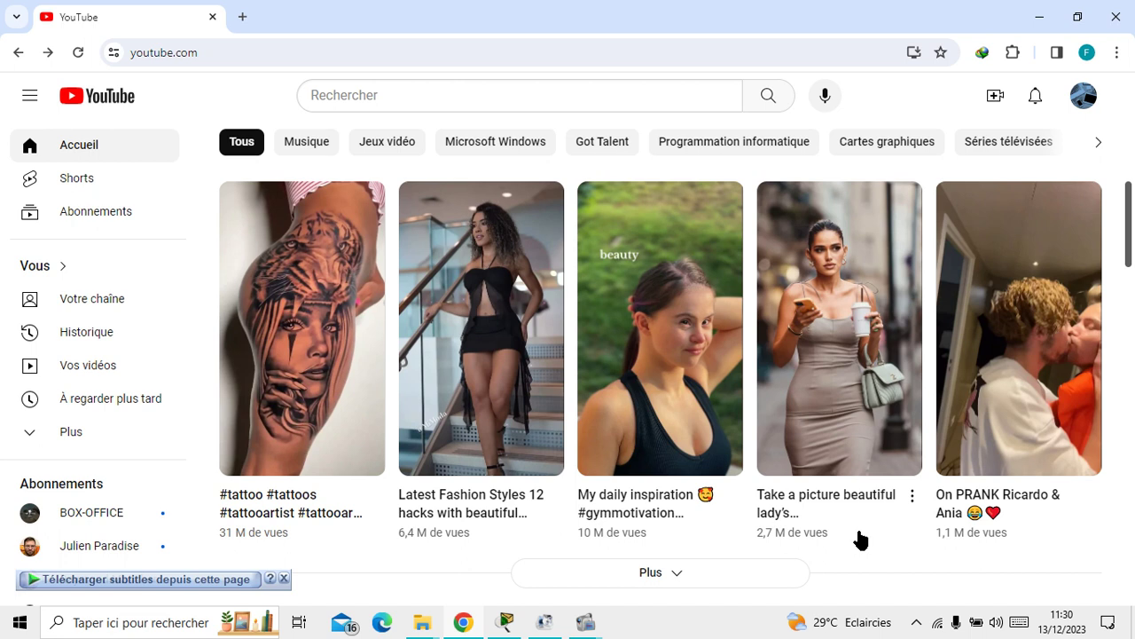
Switch to Cisco Packet Tracer and place a 2960 switch in the upper part of the logical workspace
{"action": "left_click", "coordinate": [507, 626]}
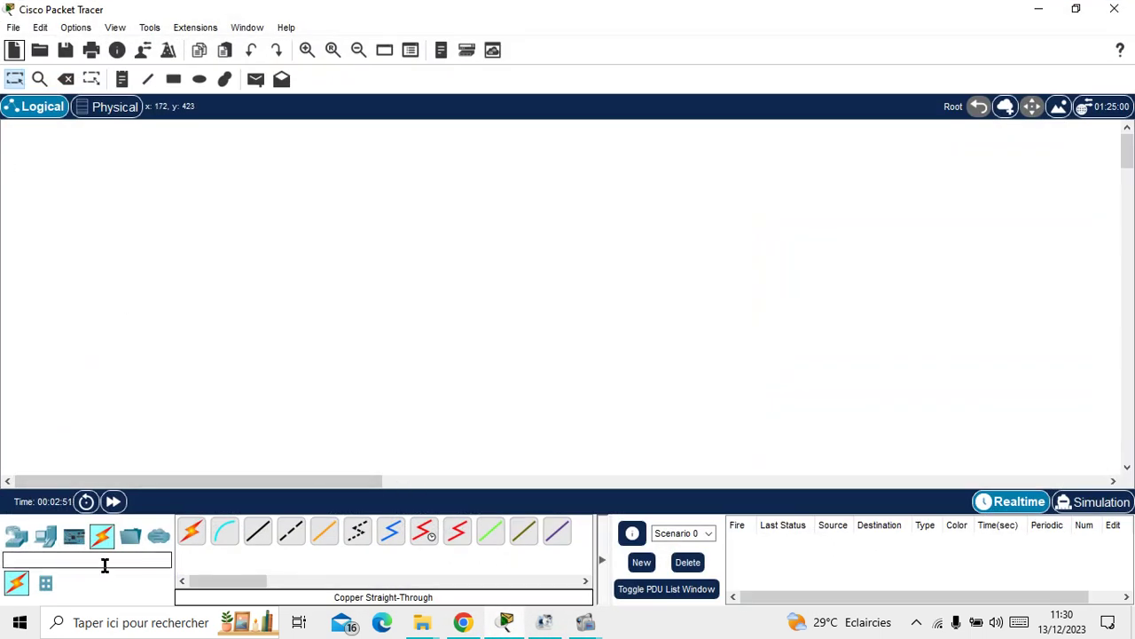
{"action": "left_click", "coordinate": [47, 536]}
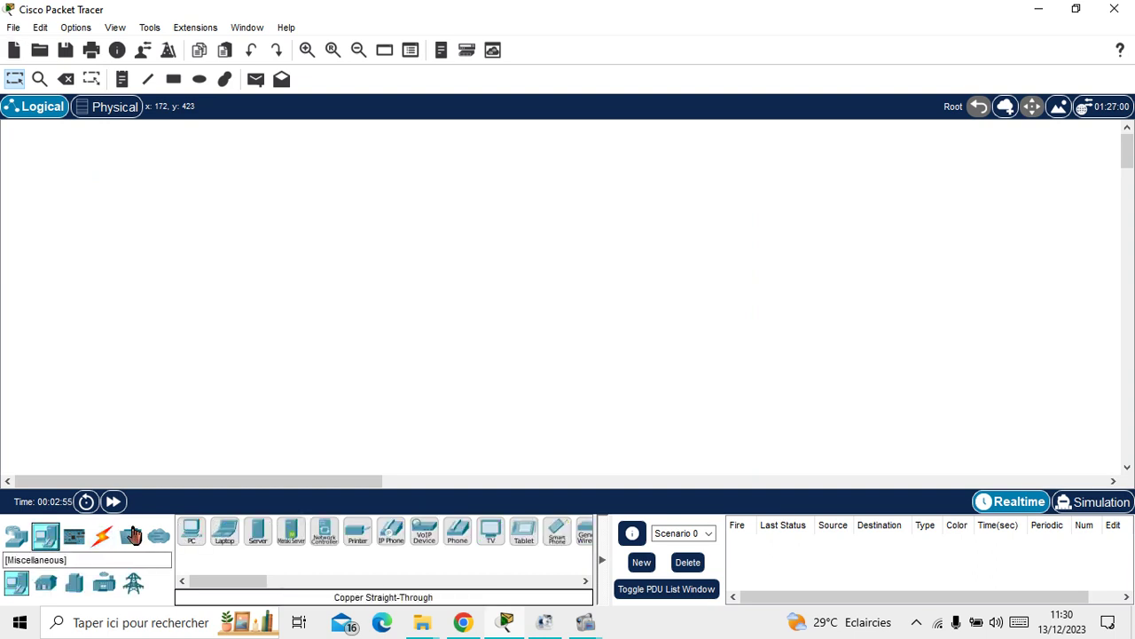
{"action": "left_click", "coordinate": [18, 537]}
{"action": "left_click", "coordinate": [46, 584]}
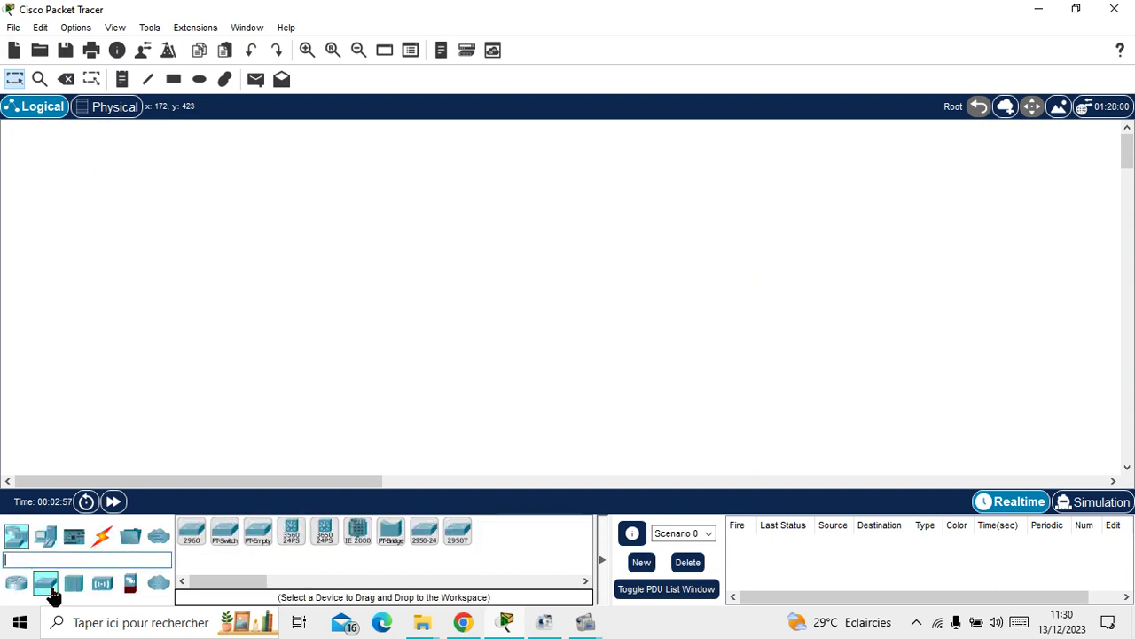
{"action": "left_click", "coordinate": [192, 535]}
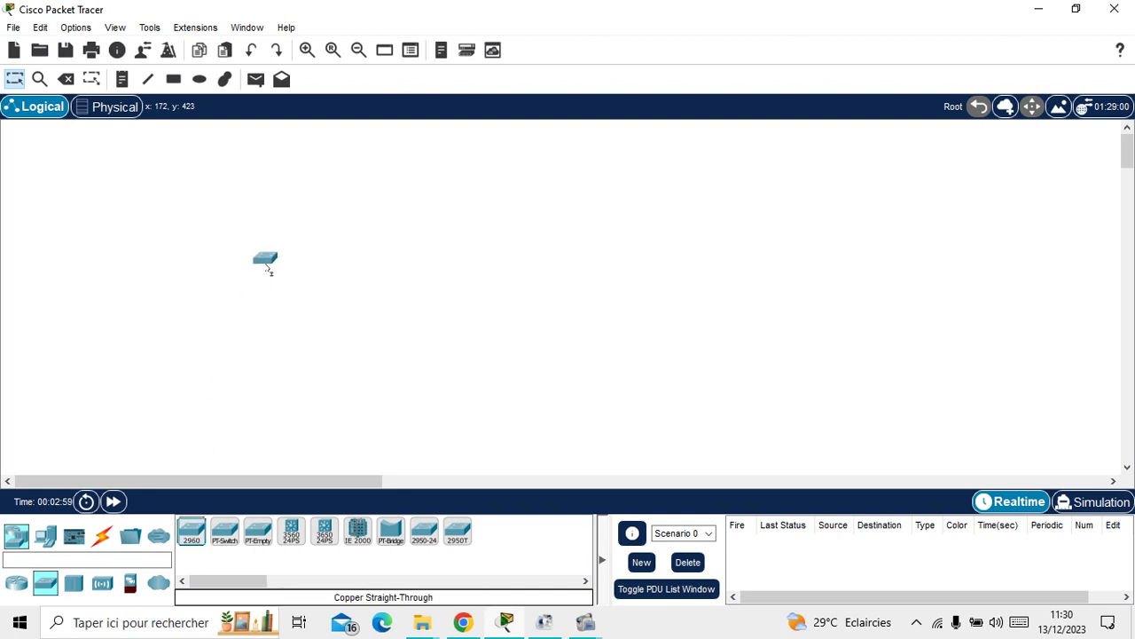
{"action": "left_click", "coordinate": [277, 266]}
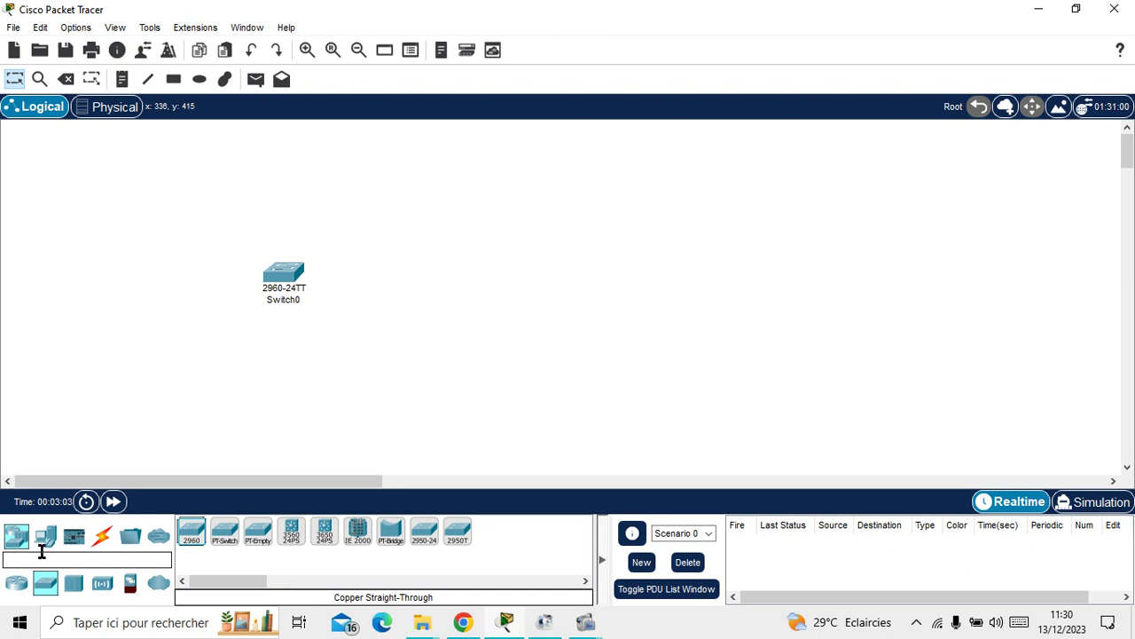
Place two PCs and arrange them side by side below the switch, PC0 on the left and PC1 on the right
{"action": "left_click", "coordinate": [49, 541]}
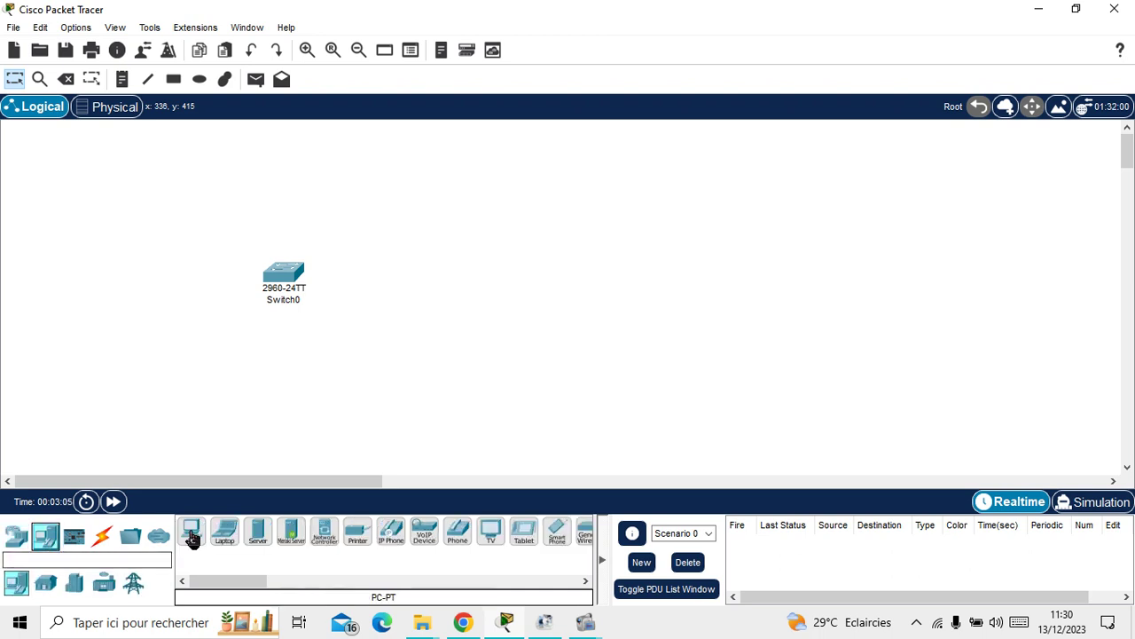
{"action": "left_click", "coordinate": [192, 533]}
{"action": "left_click", "coordinate": [329, 395]}
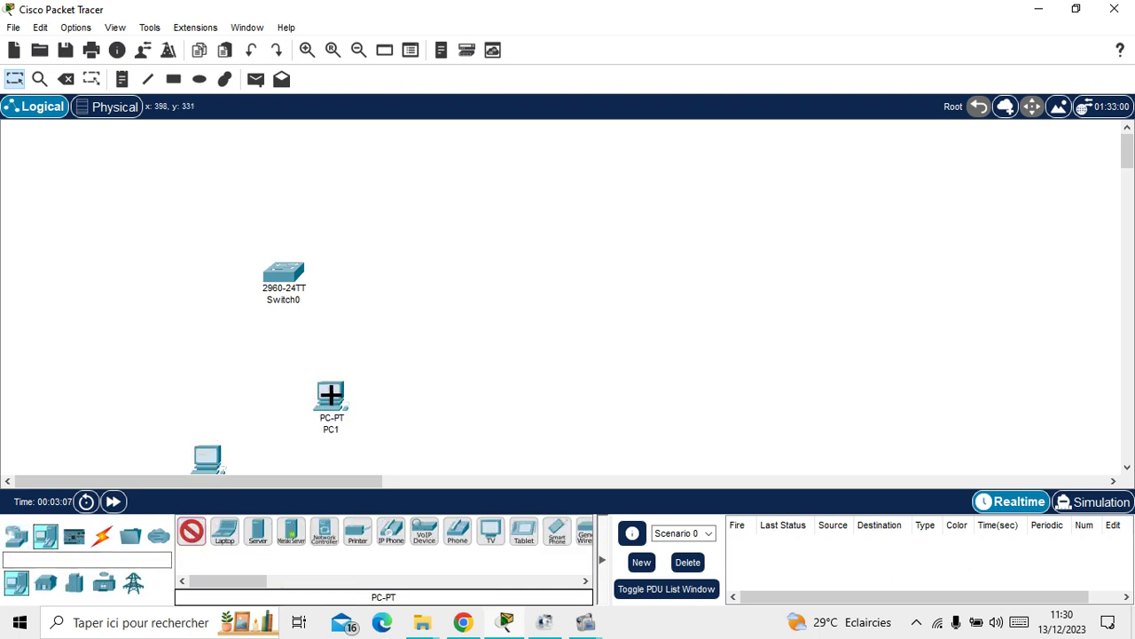
{"action": "left_click", "coordinate": [12, 78]}
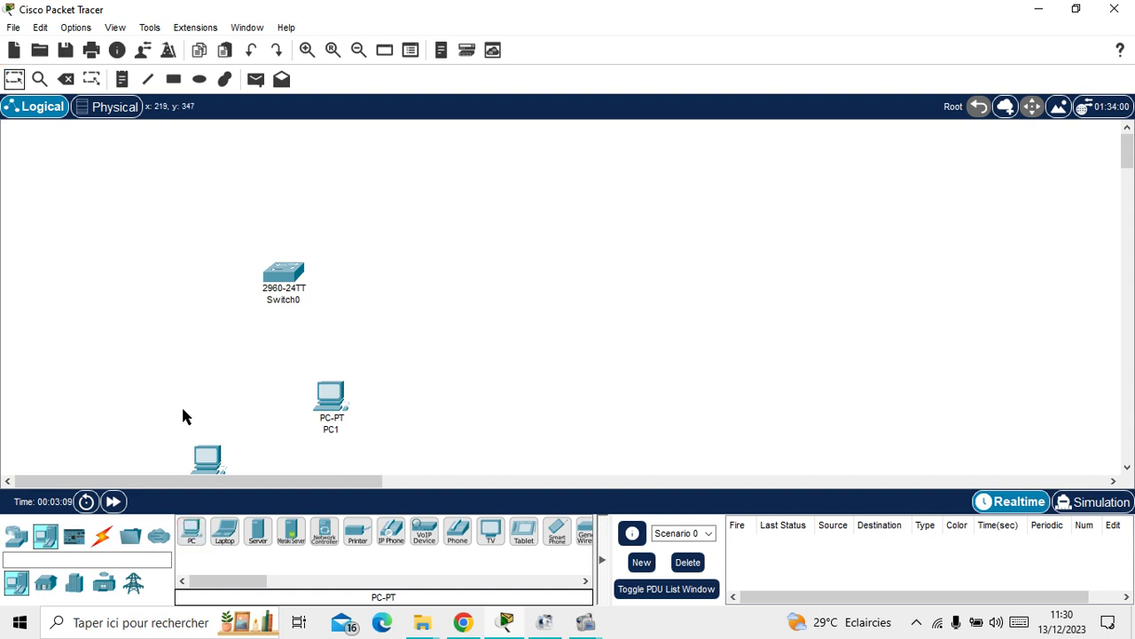
{"action": "left_click_drag", "start_coordinate": [213, 456], "coordinate": [190, 385]}
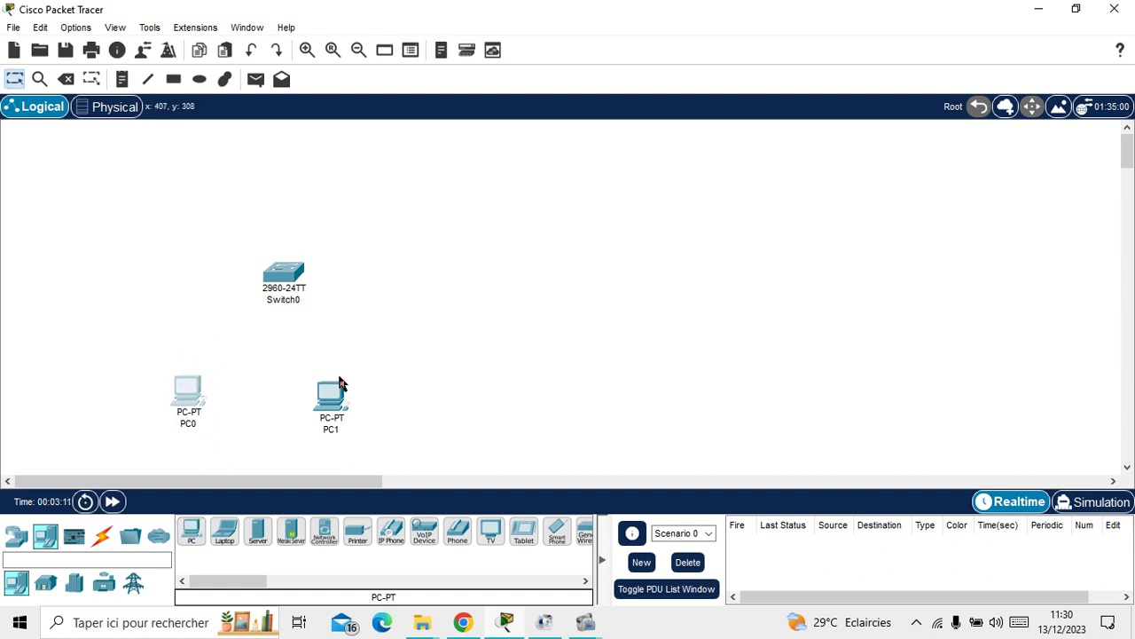
{"action": "left_click_drag", "start_coordinate": [331, 393], "coordinate": [328, 385]}
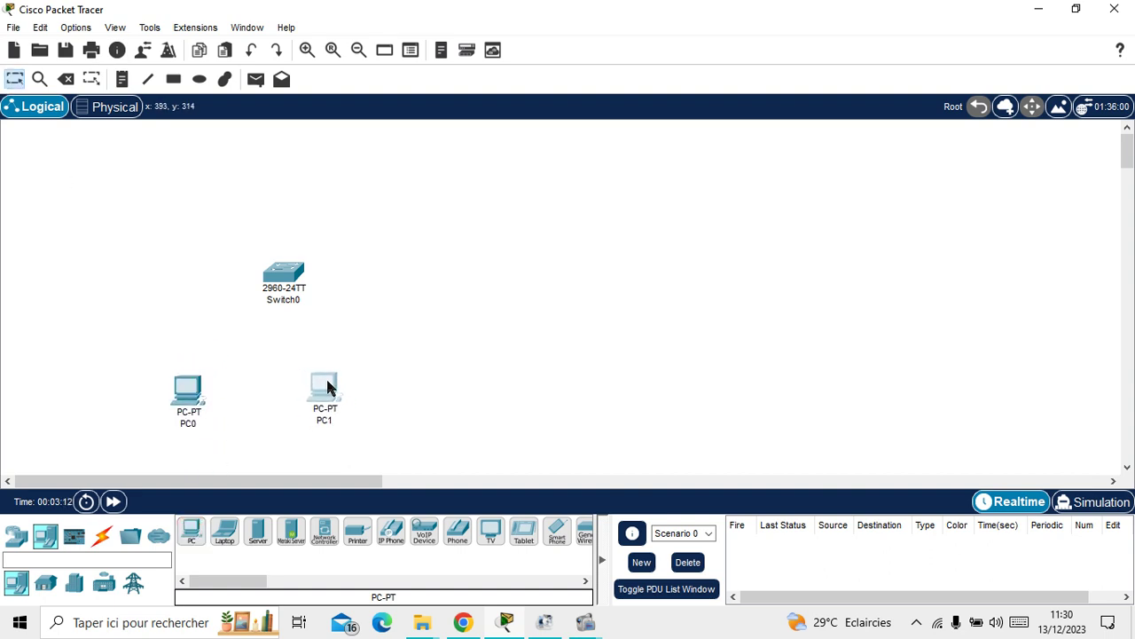
Add the note "vlan 5: 192.168.1.1" above and to the left of Switch0
{"action": "left_click", "coordinate": [123, 86]}
{"action": "left_click", "coordinate": [74, 186]}
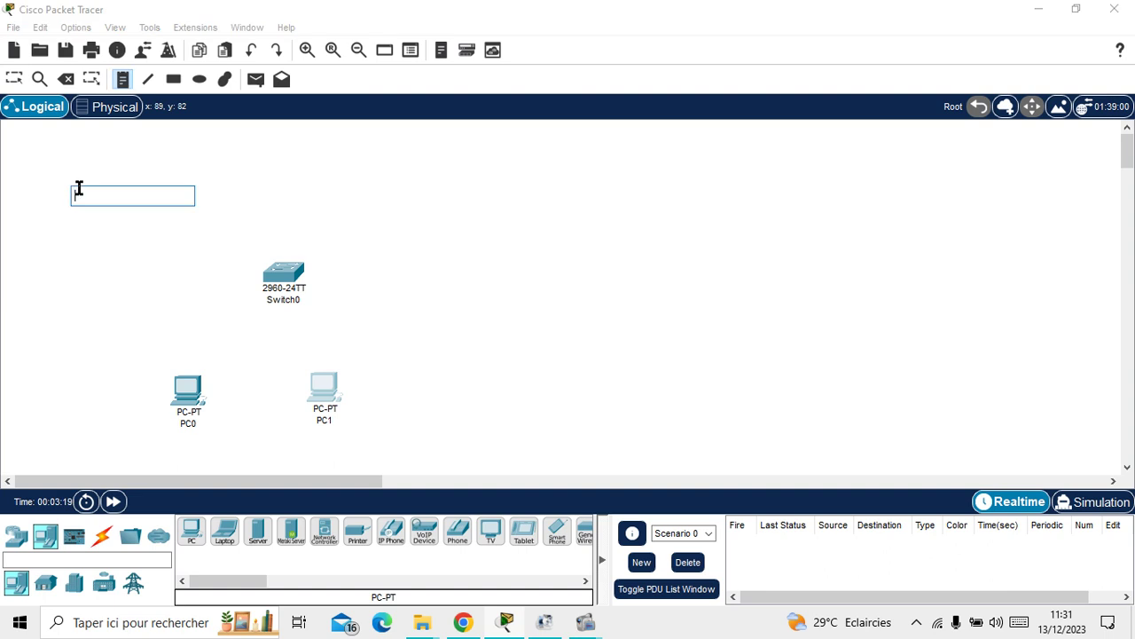
{"action": "type", "text": "vlan 5: 192"}
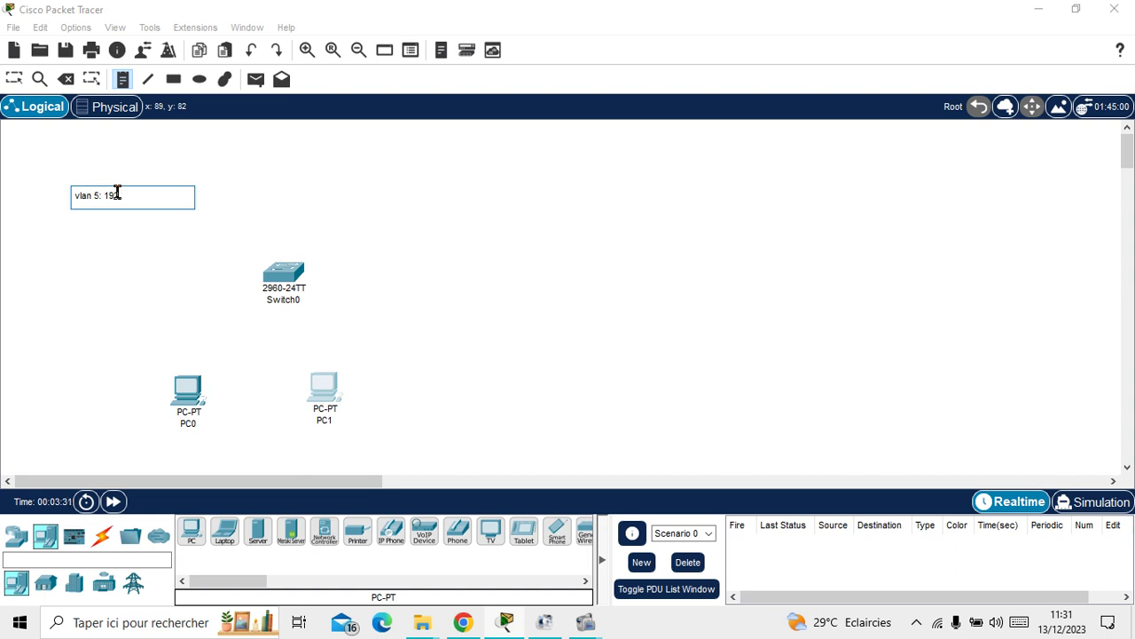
{"action": "type", "text": ".168.1.1"}
Label PC0 with a note reading "192.168.1.2" to its left
{"action": "left_click", "coordinate": [78, 393]}
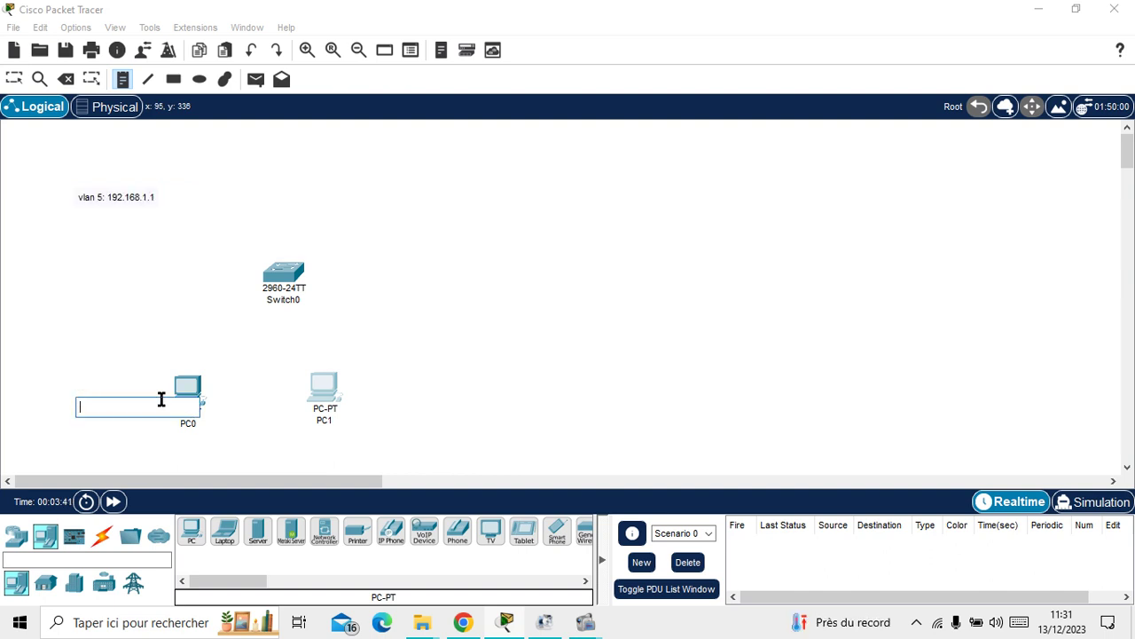
{"action": "type", "text": "192"}
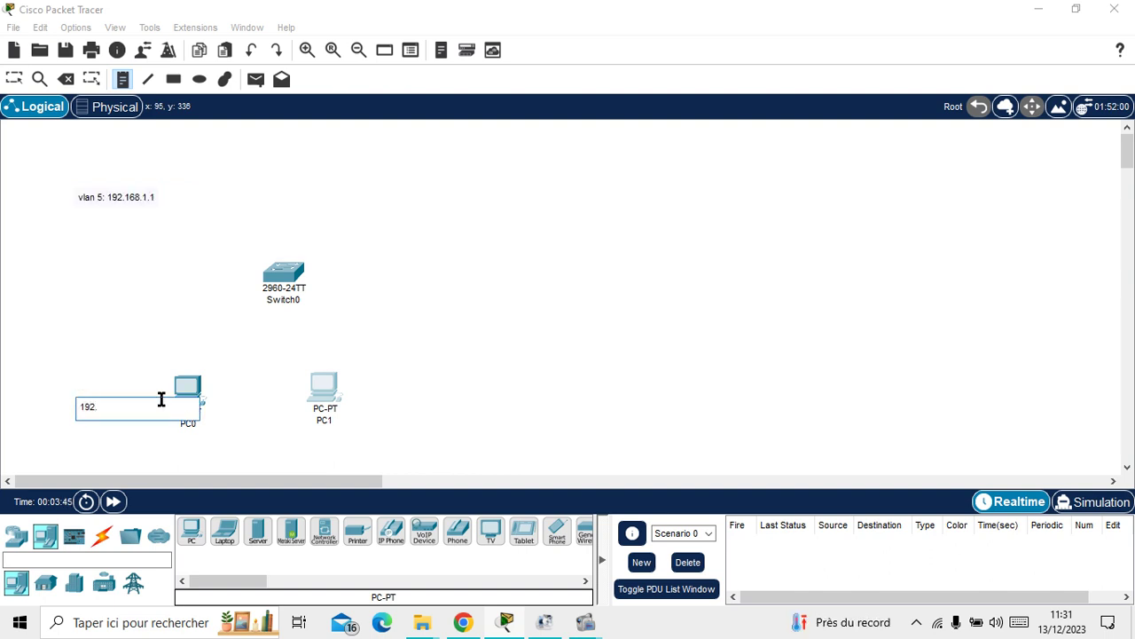
{"action": "type", "text": ".168.1.2"}
Label PC1 with a note reading "192.168.1.3" to its right and return to the selection tool
{"action": "left_click", "coordinate": [357, 389]}
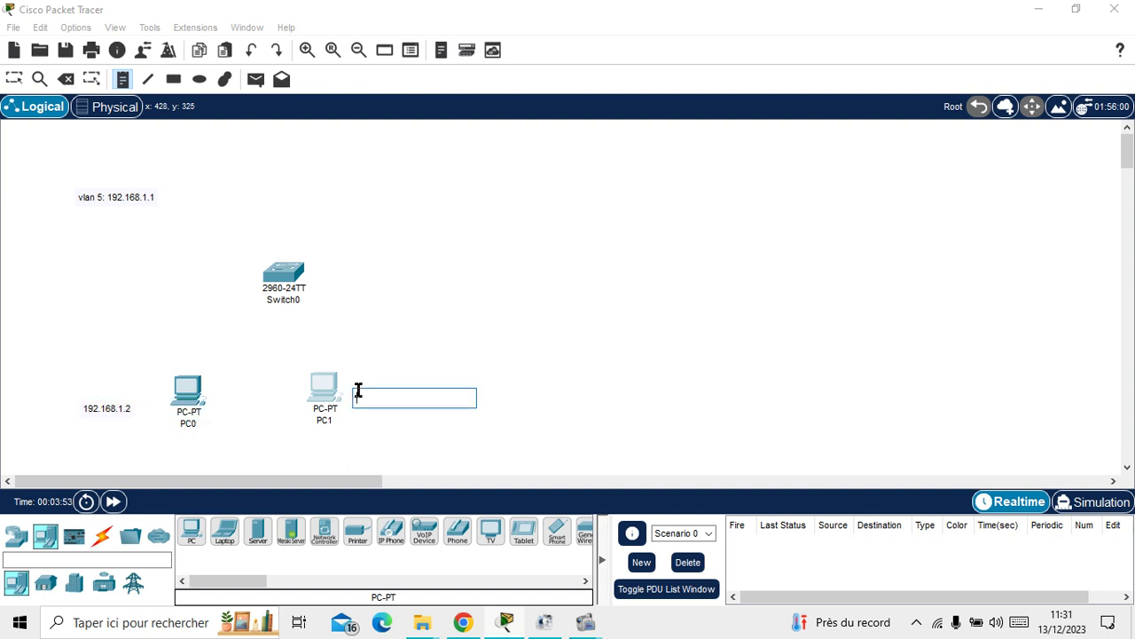
{"action": "type", "text": "19"}
{"action": "type", "text": "8"}
{"action": "key", "text": "BackSpace"}
{"action": "key", "text": "BackSpace"}
{"action": "key", "text": "BackSpace"}
{"action": "type", "text": "192"}
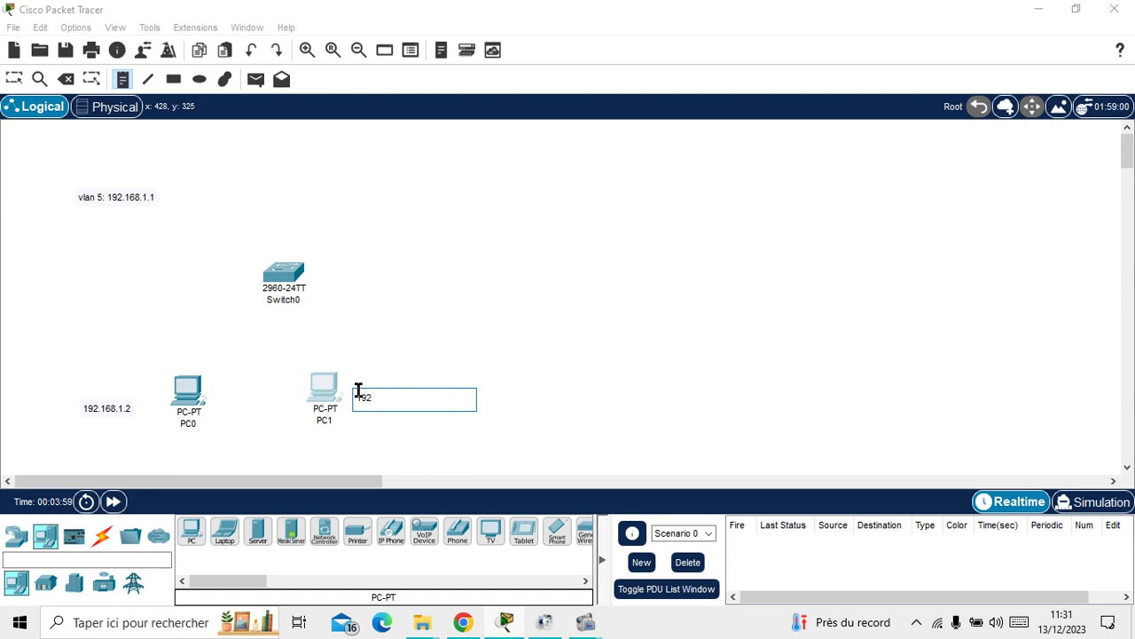
{"action": "type", "text": ".168.1.3"}
{"action": "left_click", "coordinate": [15, 79]}
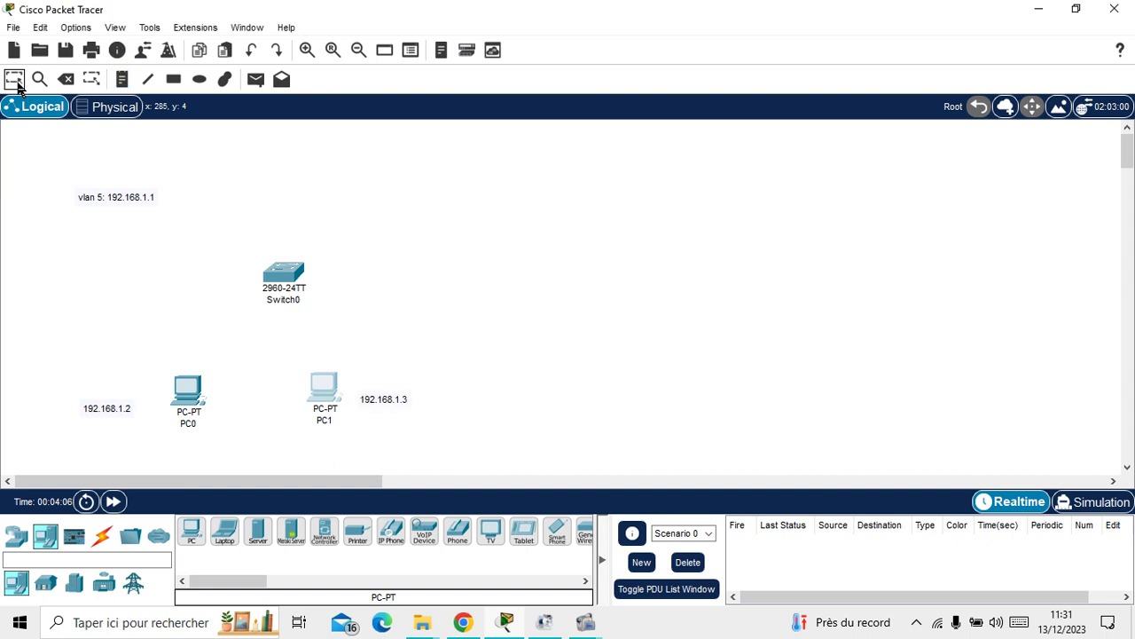
Connect PC0's FastEthernet0 port to Switch0's FastEthernet0/2 port with a copper straight-through cable
{"action": "left_click", "coordinate": [102, 536]}
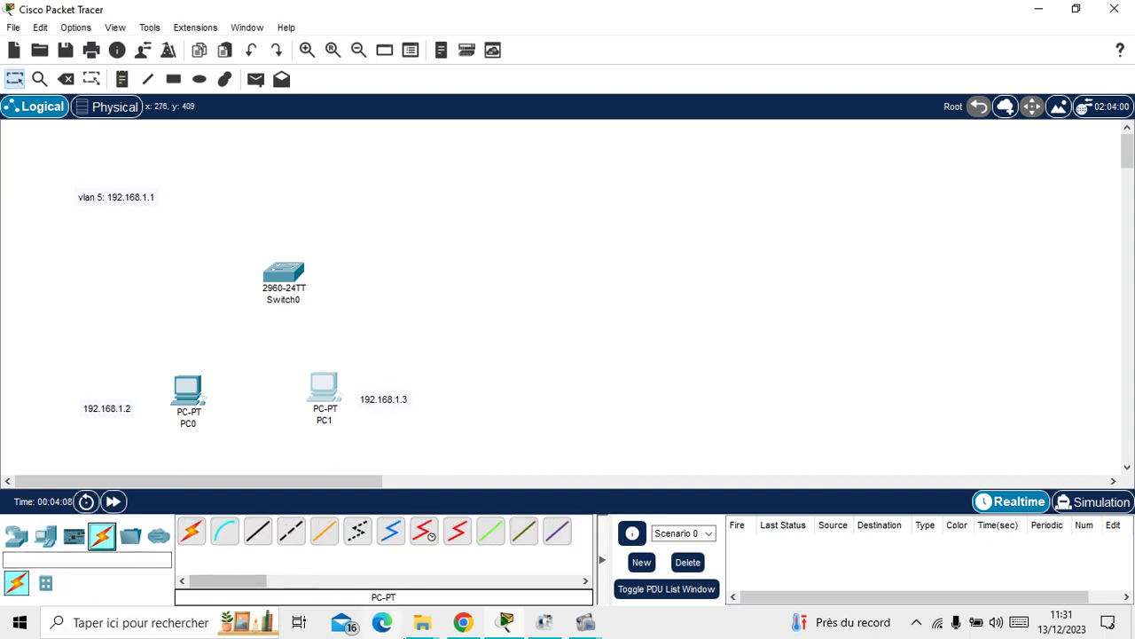
{"action": "left_click", "coordinate": [261, 544]}
{"action": "left_click", "coordinate": [195, 399]}
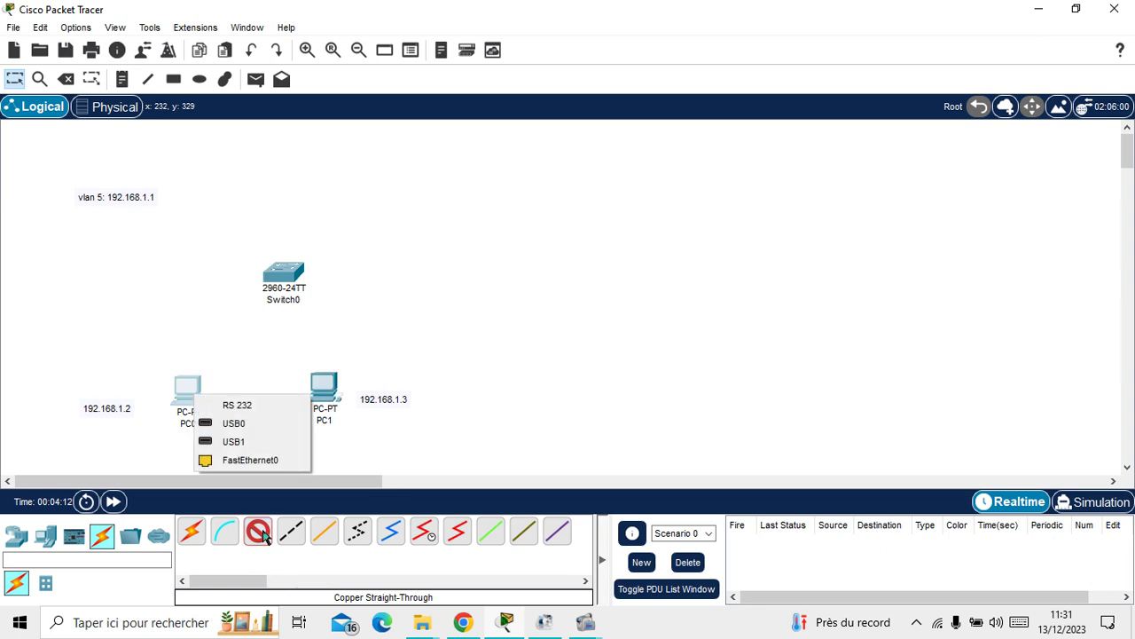
{"action": "left_click", "coordinate": [253, 460]}
{"action": "left_click", "coordinate": [284, 273]}
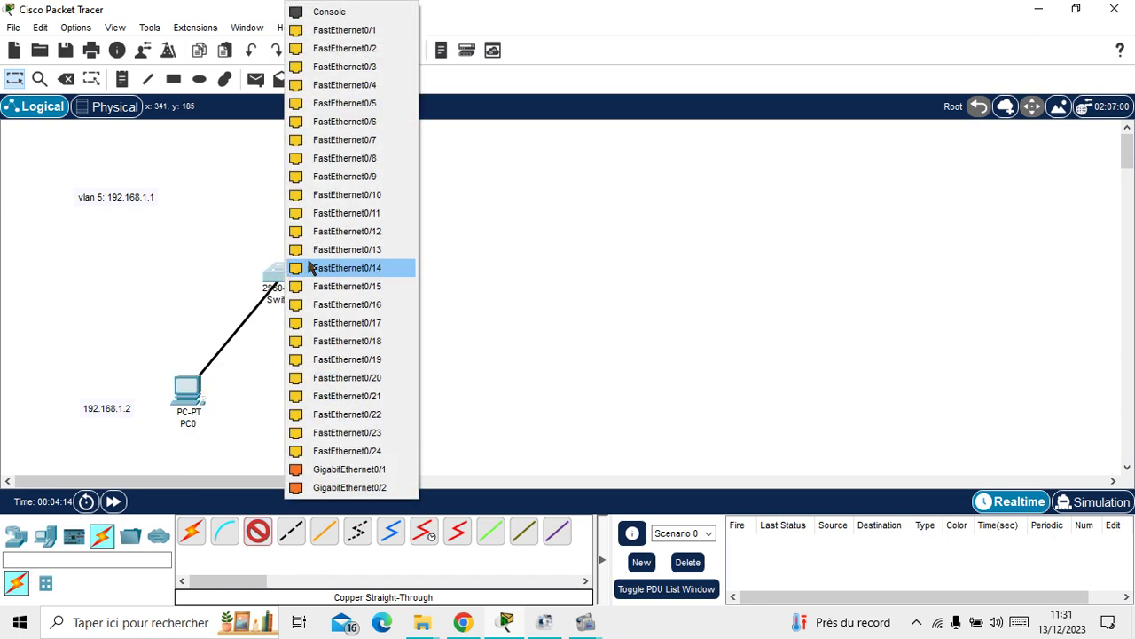
{"action": "left_click", "coordinate": [379, 49]}
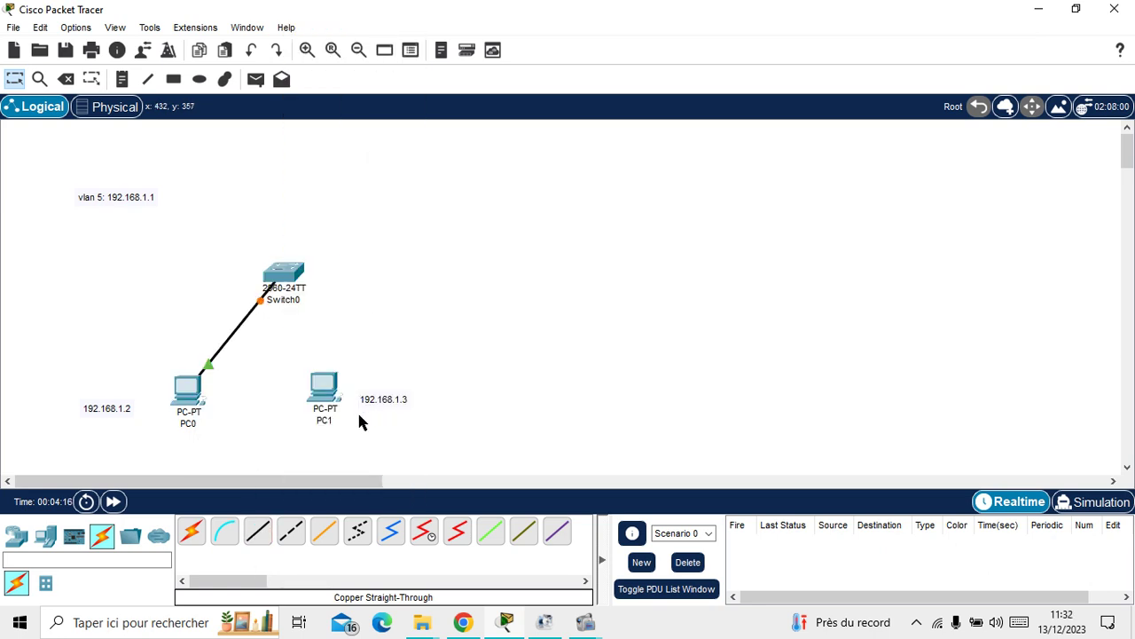
Connect PC1's FastEthernet0 port to a free FastEthernet port on Switch0 with a copper straight-through cable
{"action": "left_click", "coordinate": [259, 531]}
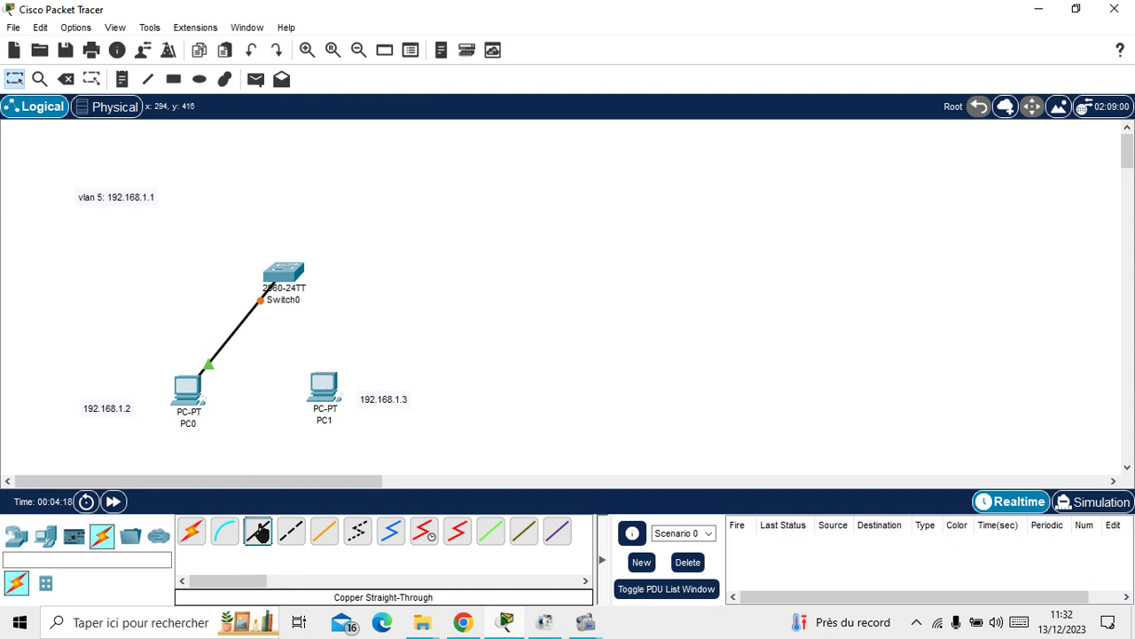
{"action": "left_click", "coordinate": [327, 393]}
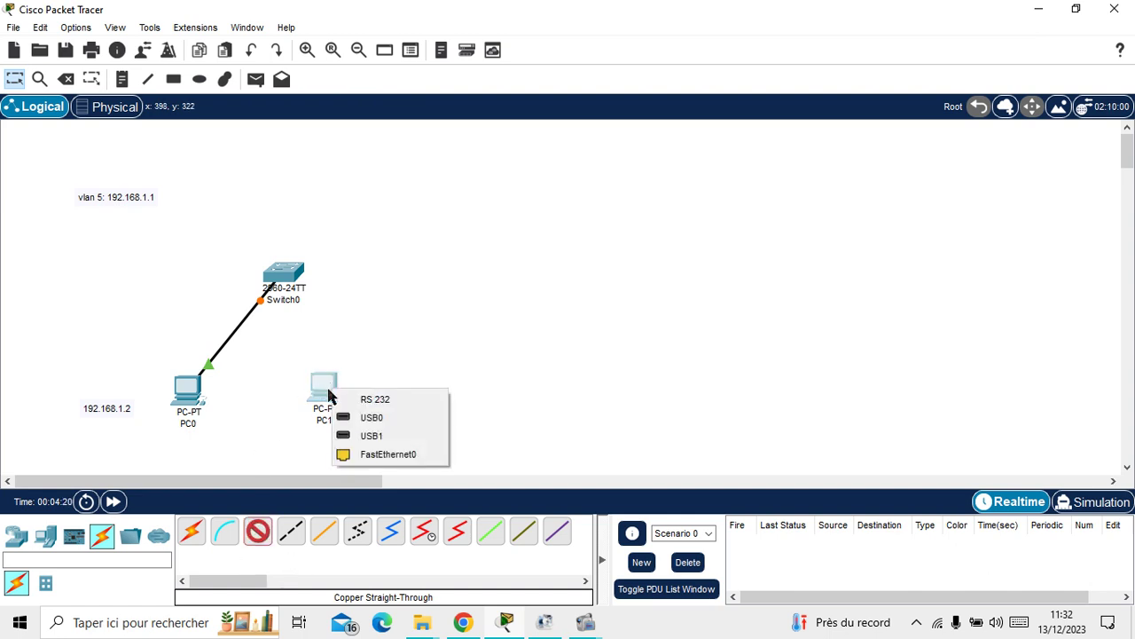
{"action": "left_click", "coordinate": [387, 456]}
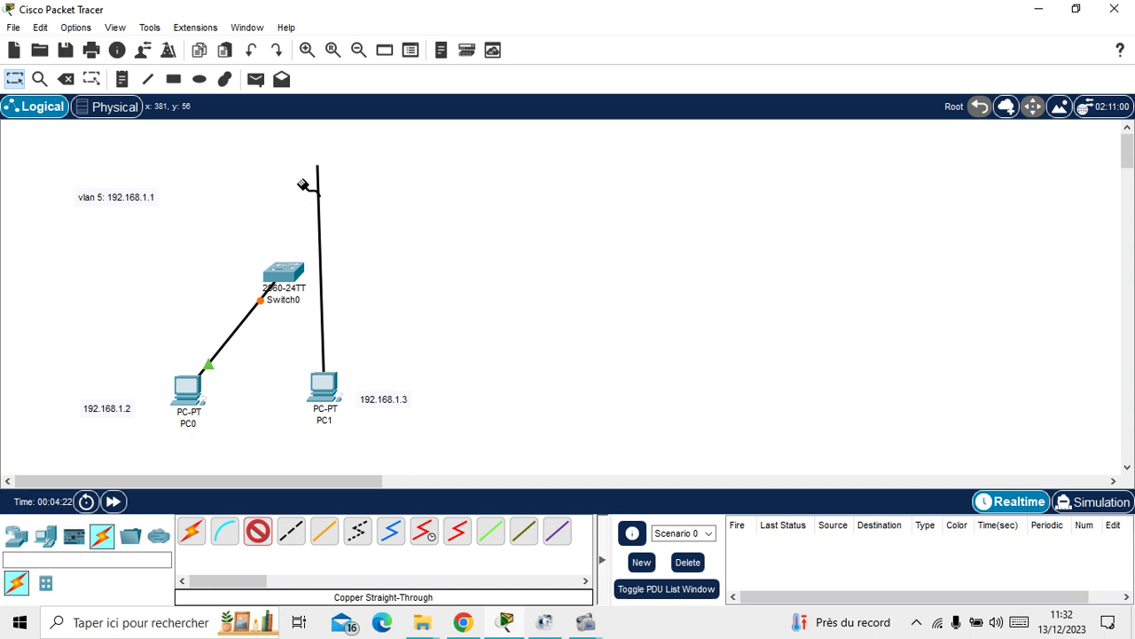
{"action": "left_click", "coordinate": [282, 273]}
{"action": "left_click", "coordinate": [333, 46]}
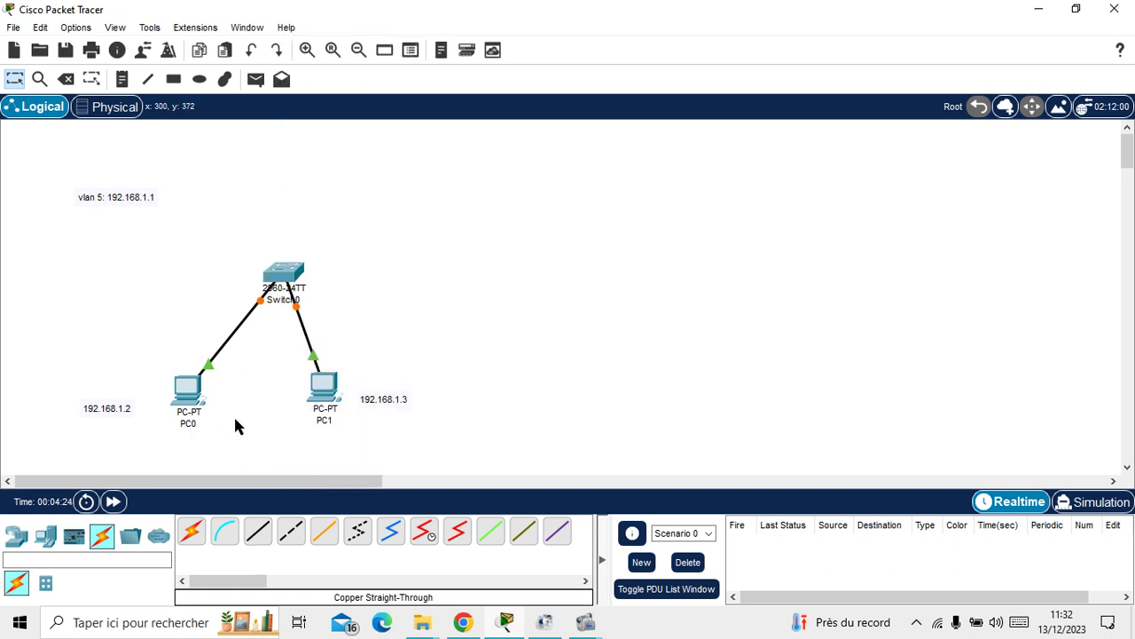
Set PC0's static IPv4 address to 192.168.1.2, let the default subnet mask fill in, and close its window
{"action": "left_click", "coordinate": [197, 393]}
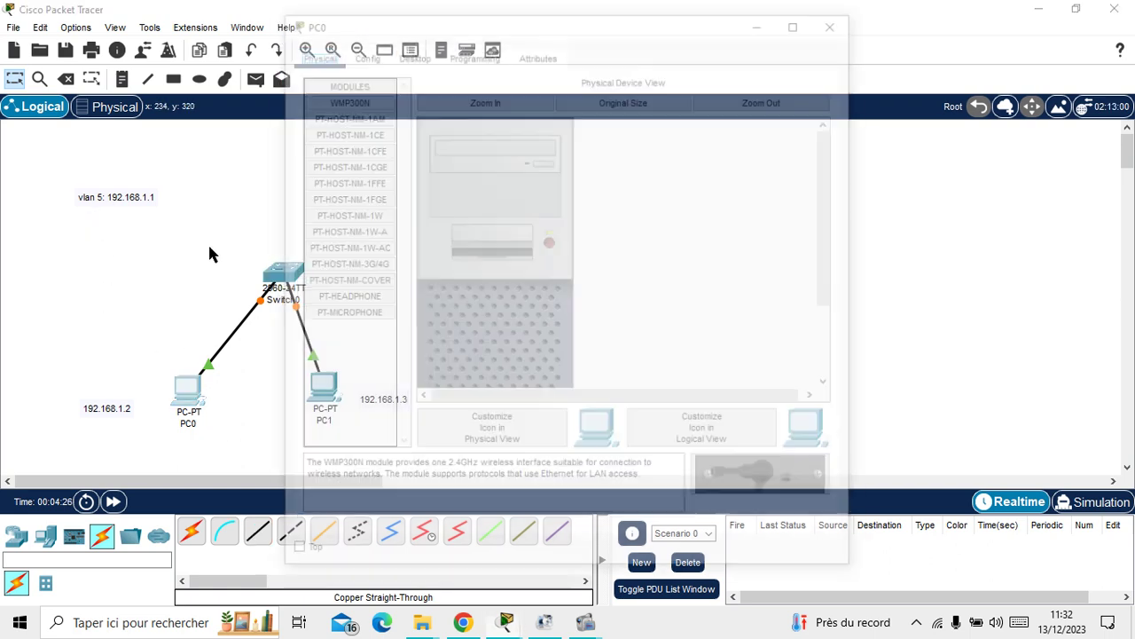
{"action": "left_click", "coordinate": [421, 56]}
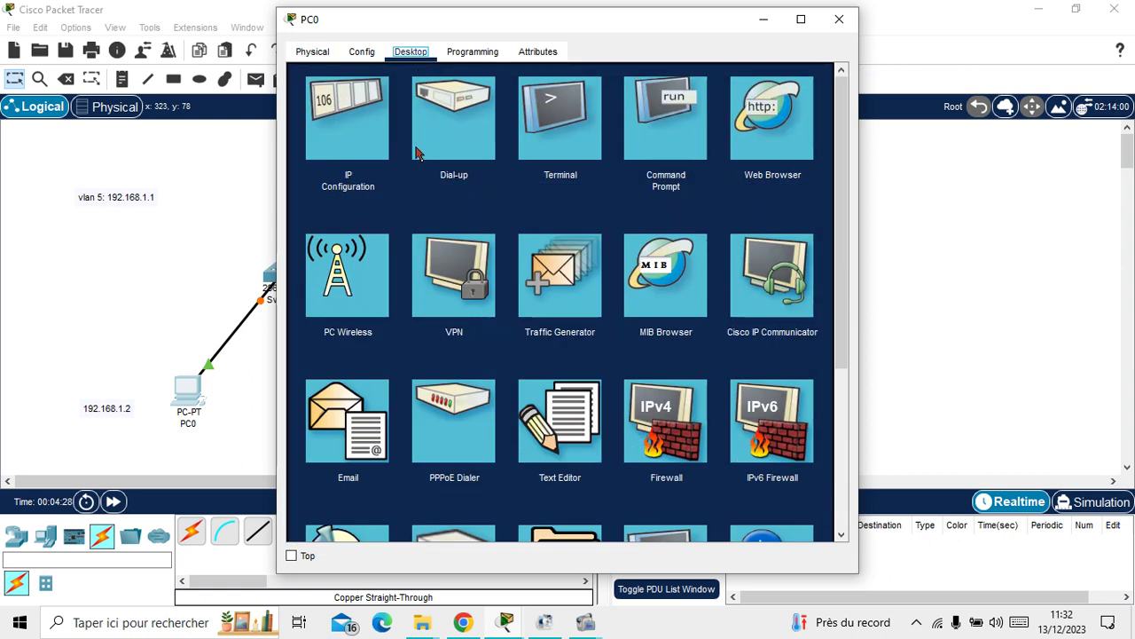
{"action": "left_click", "coordinate": [350, 150]}
{"action": "left_click", "coordinate": [494, 166]}
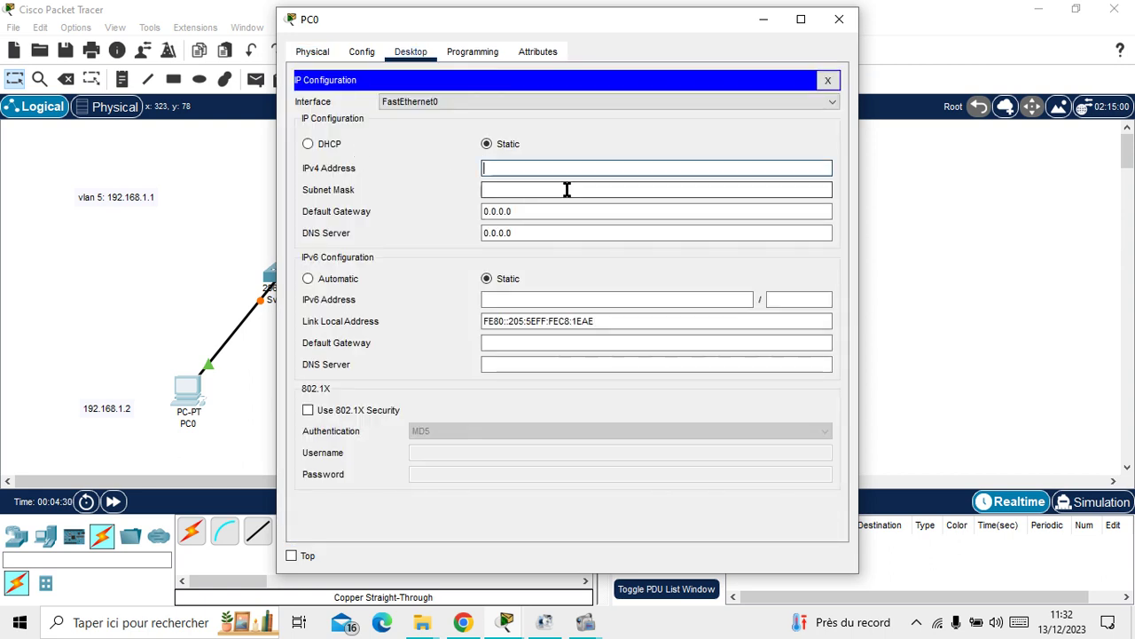
{"action": "type", "text": "1"}
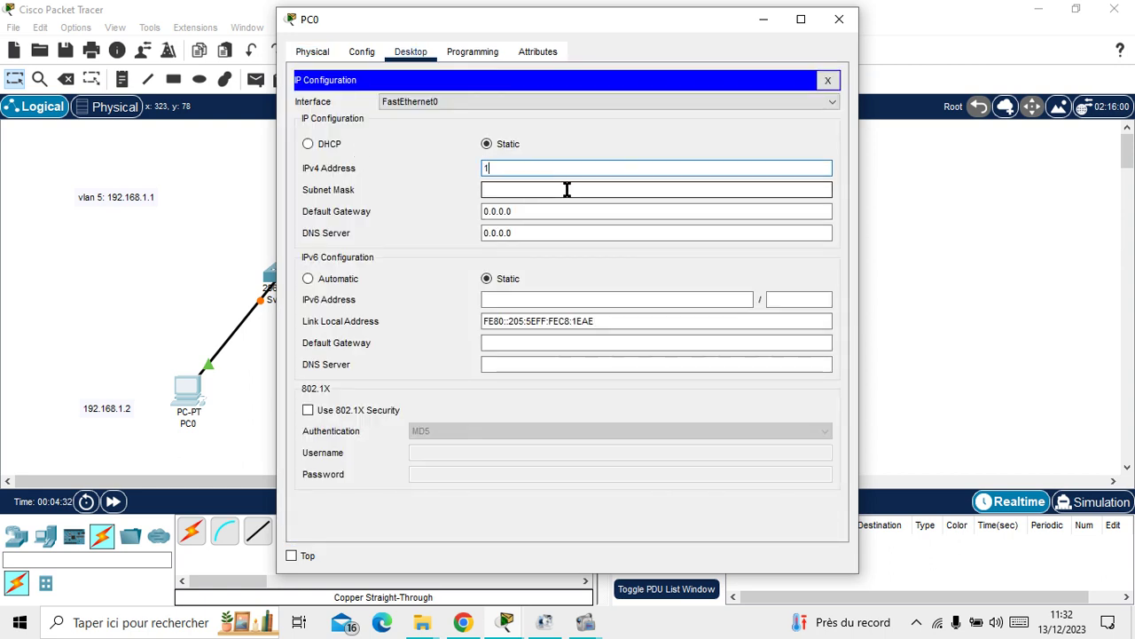
{"action": "type", "text": "92.16"}
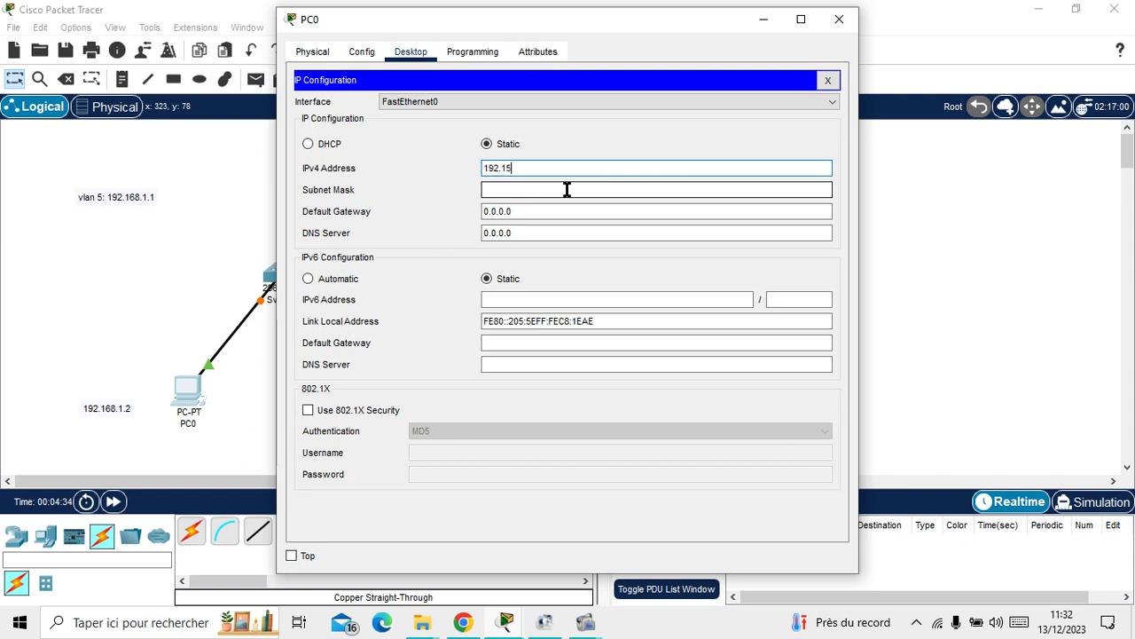
{"action": "type", "text": "8.1.2"}
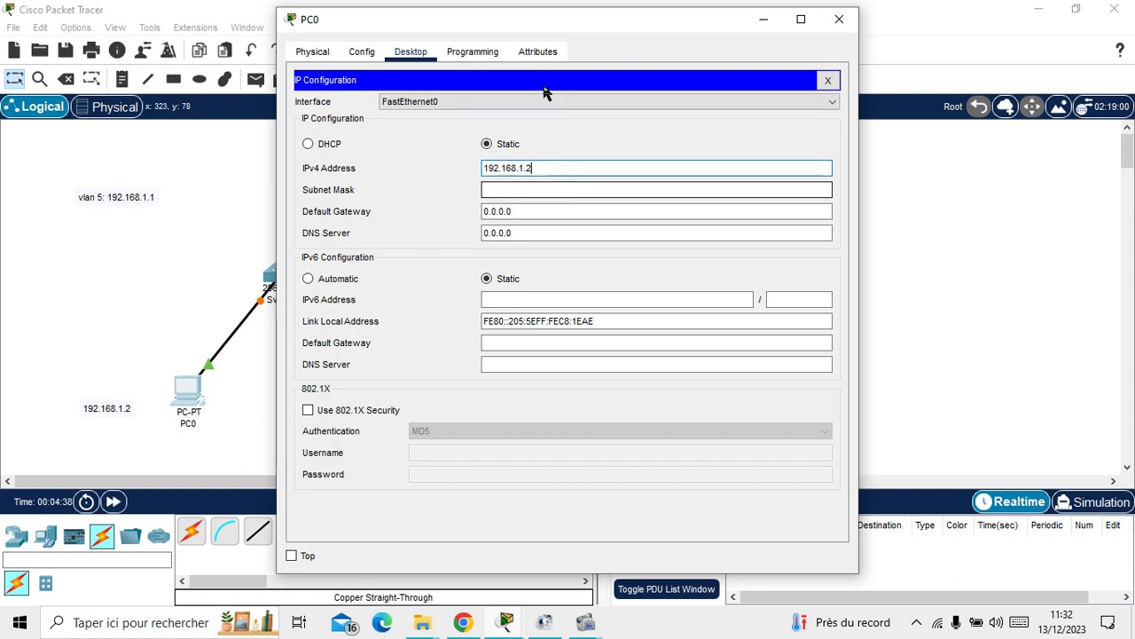
{"action": "left_click", "coordinate": [503, 189]}
{"action": "left_click", "coordinate": [839, 19]}
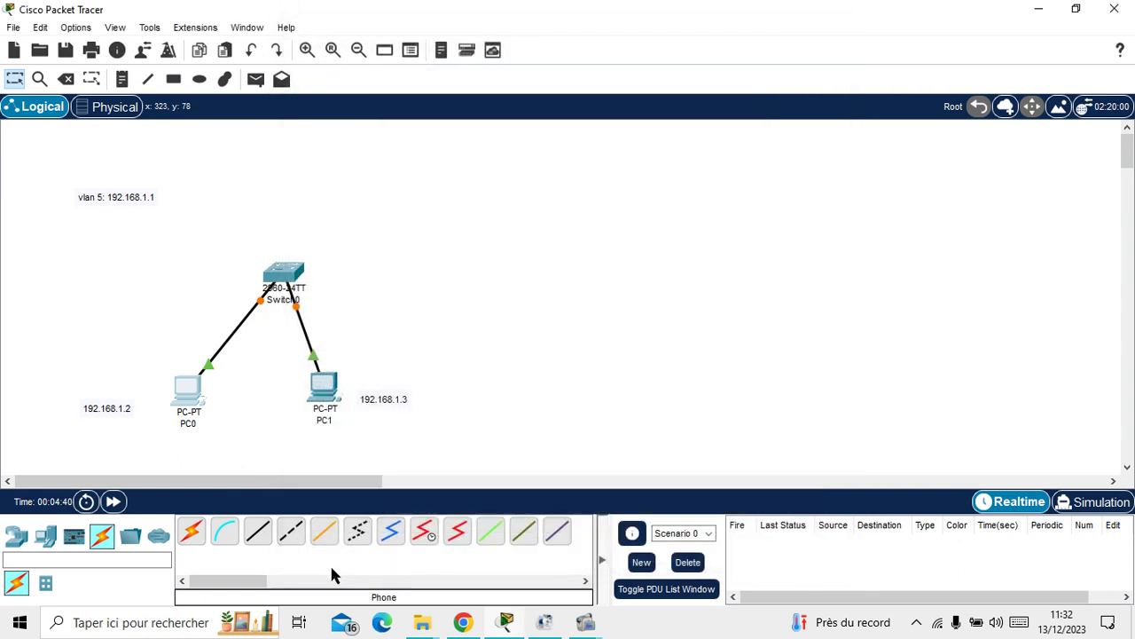
Set PC1's static IPv4 address to 192.168.1.3, let the default subnet mask fill in, and close its window
{"action": "left_click", "coordinate": [331, 393]}
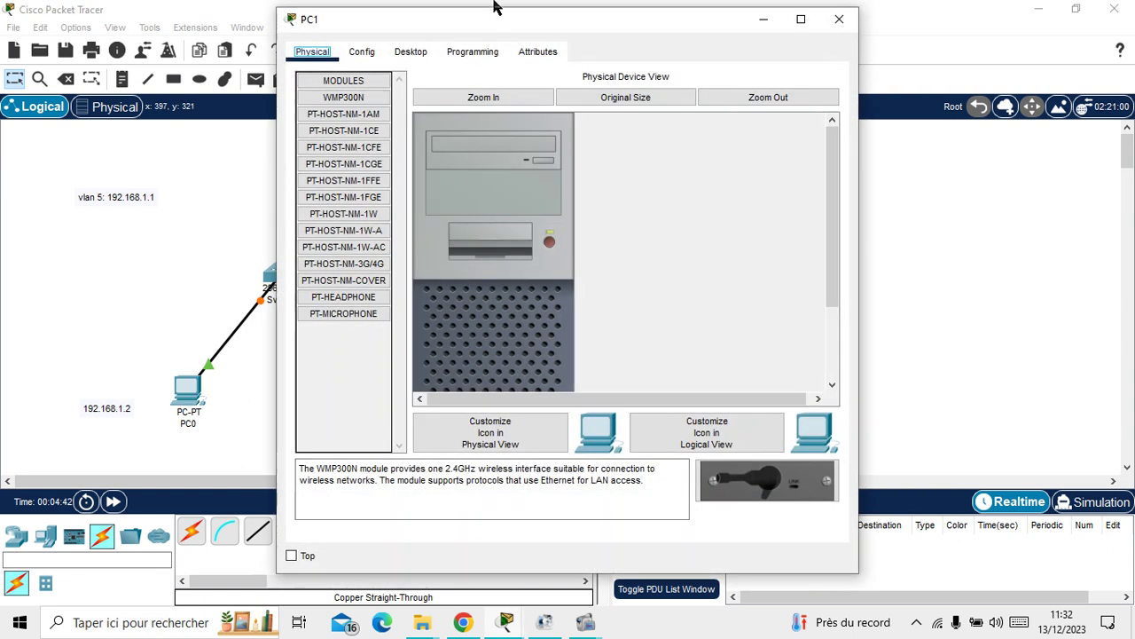
{"action": "left_click", "coordinate": [409, 52]}
{"action": "left_click", "coordinate": [337, 139]}
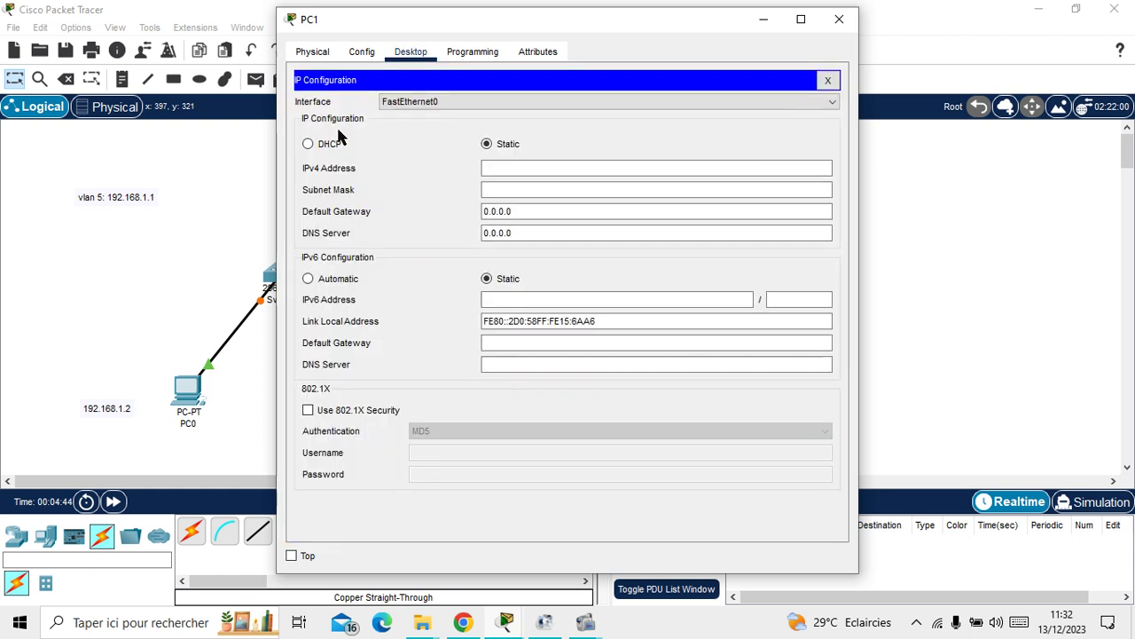
{"action": "left_click", "coordinate": [518, 171]}
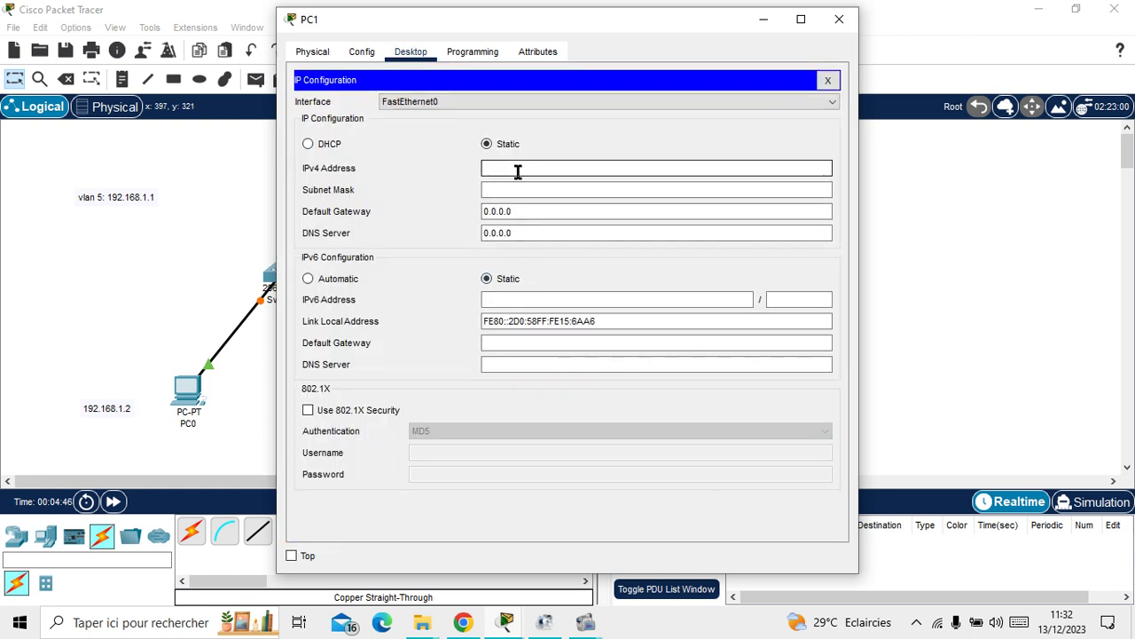
{"action": "type", "text": "192.168.1."}
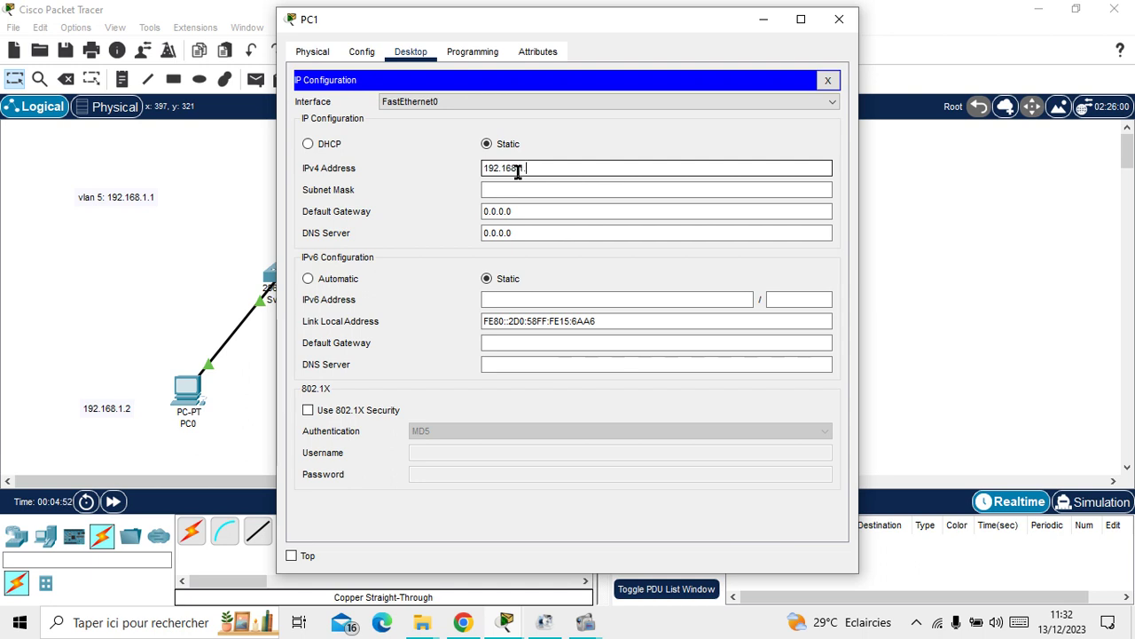
{"action": "type", "text": "3"}
{"action": "left_click", "coordinate": [520, 192]}
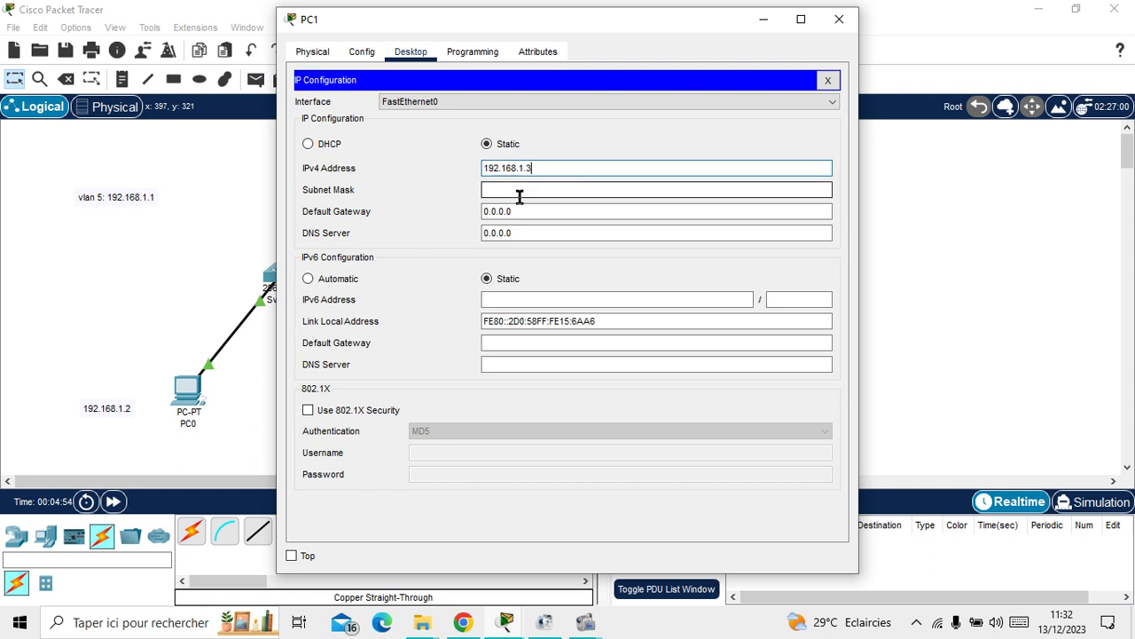
{"action": "left_click", "coordinate": [835, 18]}
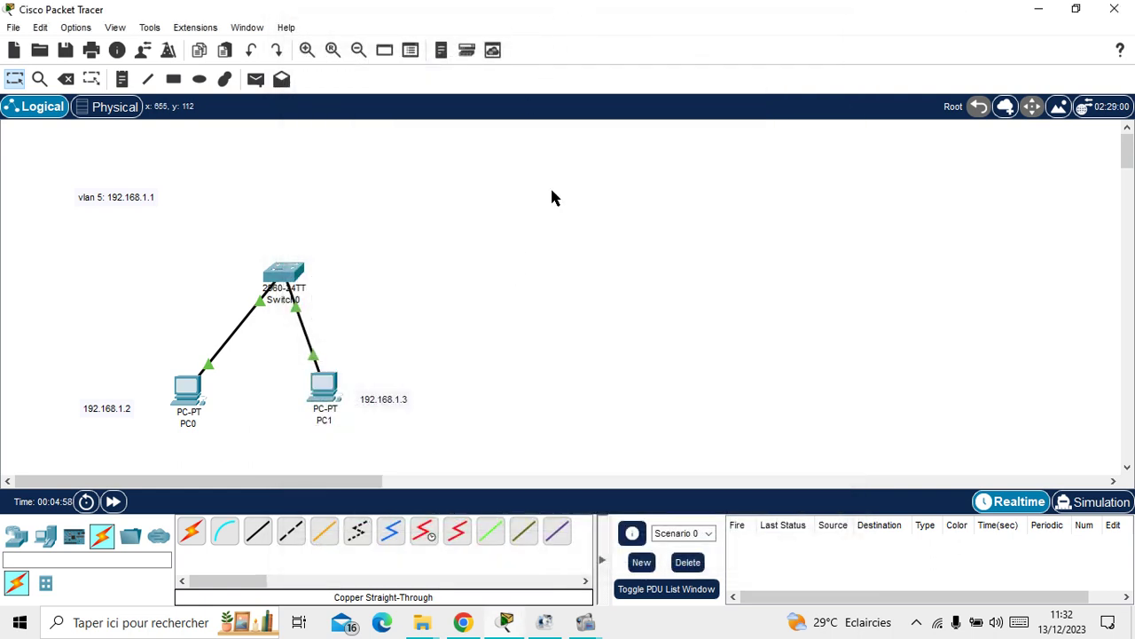
Open Switch0's command line and enter global configuration mode with en and conf t
{"action": "left_click", "coordinate": [285, 275]}
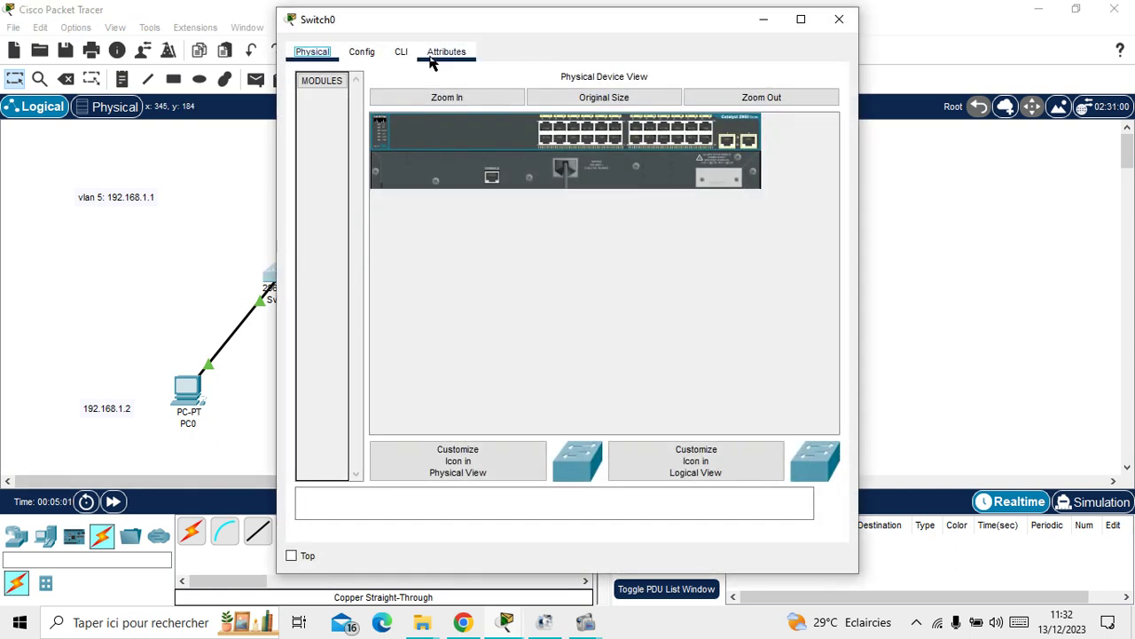
{"action": "left_click", "coordinate": [401, 51]}
{"action": "left_click", "coordinate": [805, 479]}
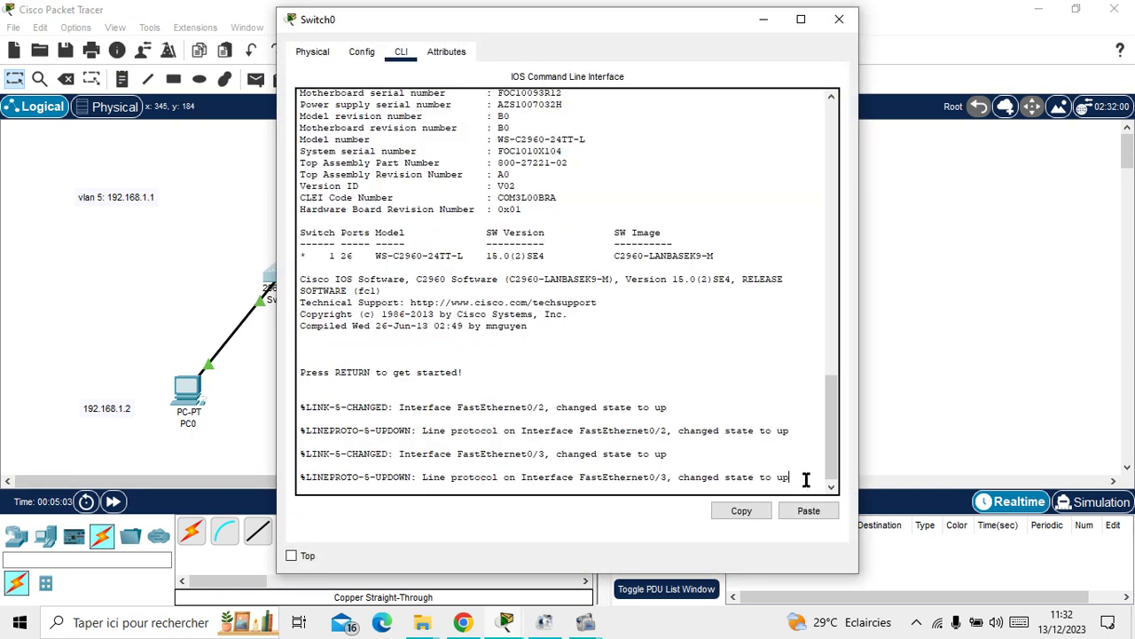
{"action": "key", "text": "Return"}
{"action": "key", "text": "Return"}
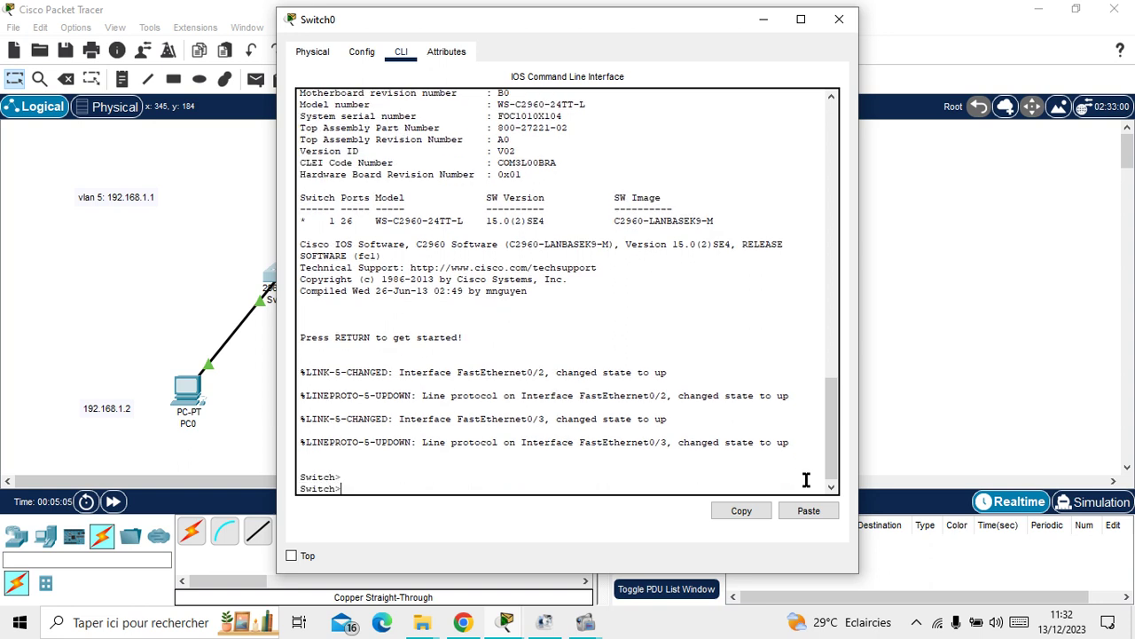
{"action": "type", "text": "en"}
{"action": "key", "text": "Return"}
{"action": "type", "text": "co"}
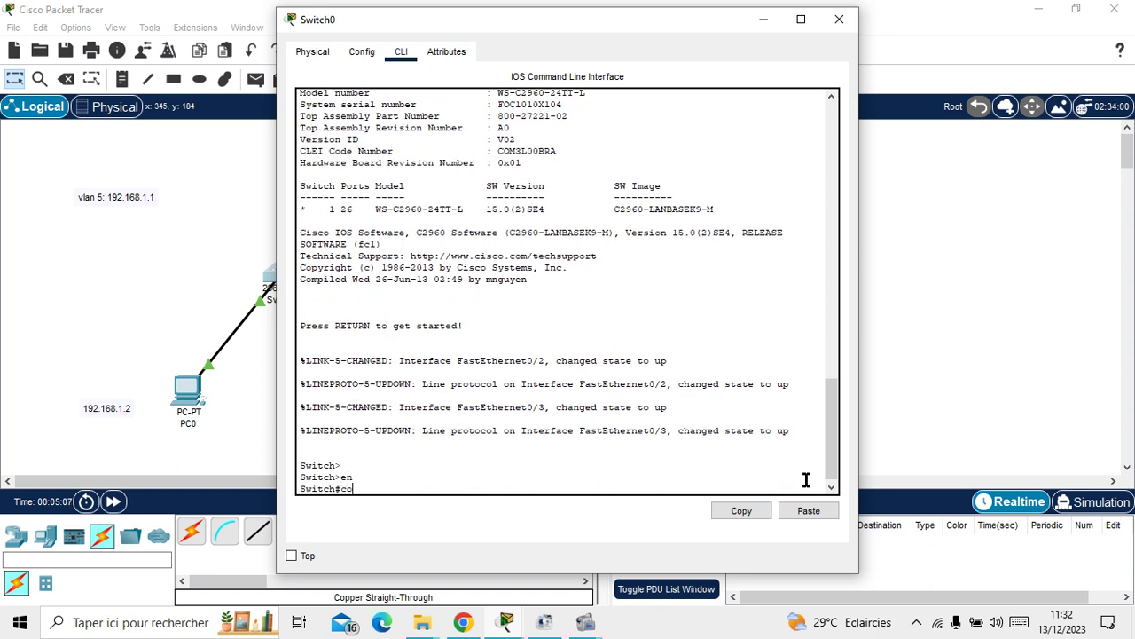
{"action": "type", "text": "nf t"}
{"action": "key", "text": "Return"}
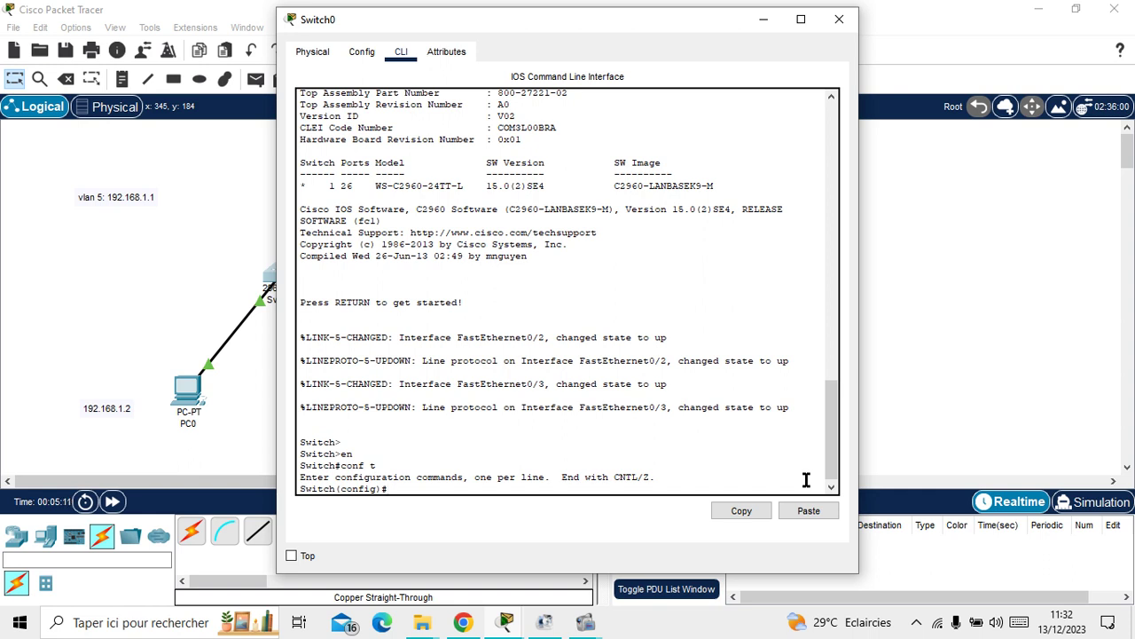
Create VLAN 5 on Switch0 and name it fptech
{"action": "type", "text": "valn"}
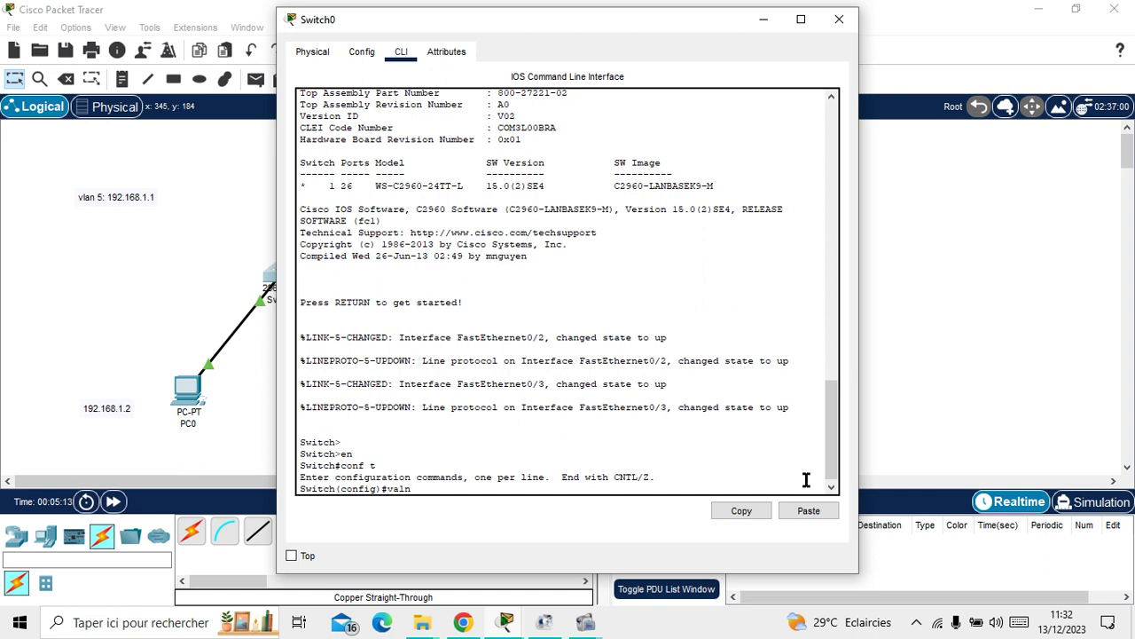
{"action": "key", "text": "BackSpace"}
{"action": "key", "text": "BackSpace"}
{"action": "key", "text": "BackSpace"}
{"action": "type", "text": "lan 5"}
{"action": "key", "text": "Return"}
{"action": "type", "text": "n"}
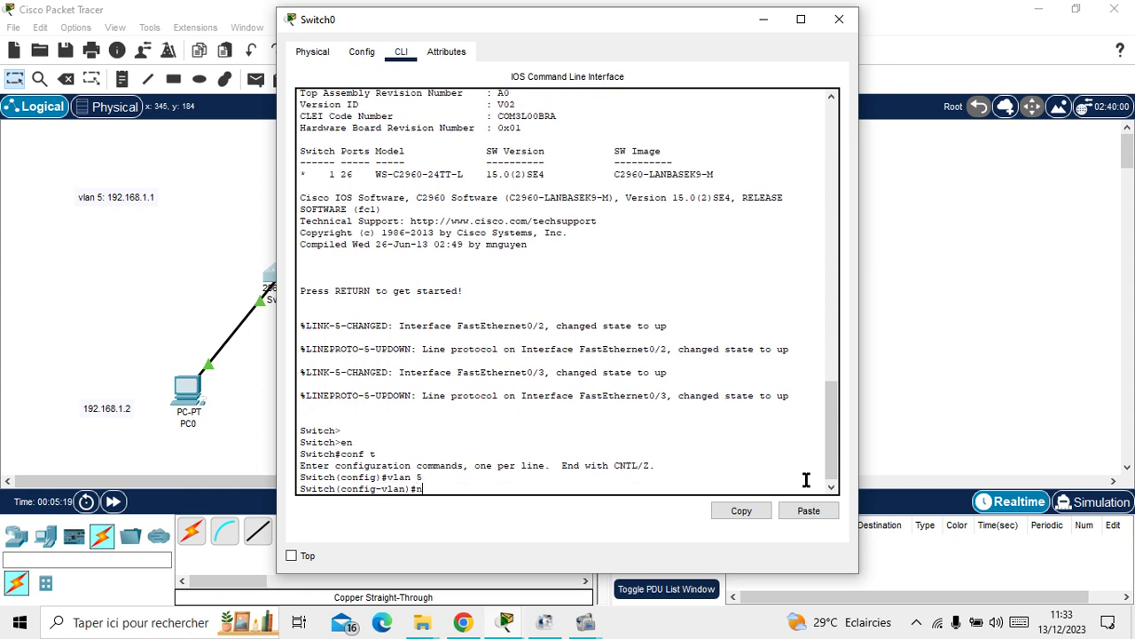
{"action": "type", "text": "am fptech"}
{"action": "key", "text": "Return"}
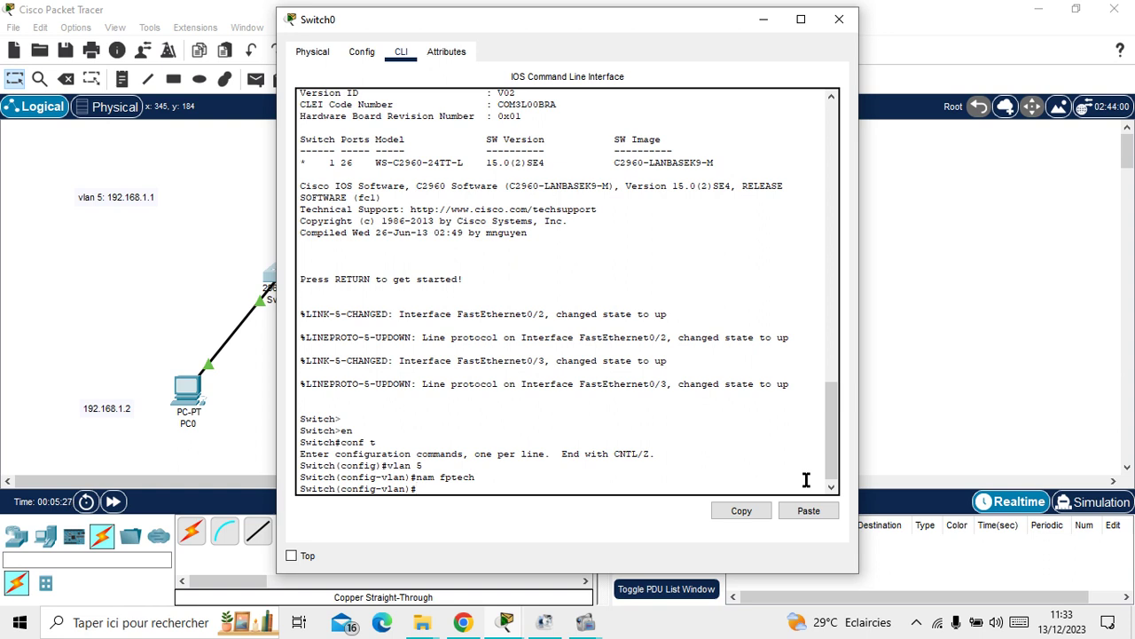
Assign Switch0's interface range fa 0/1-5 to access VLAN 5
{"action": "left_click_drag", "start_coordinate": [593, 22], "coordinate": [733, 26]}
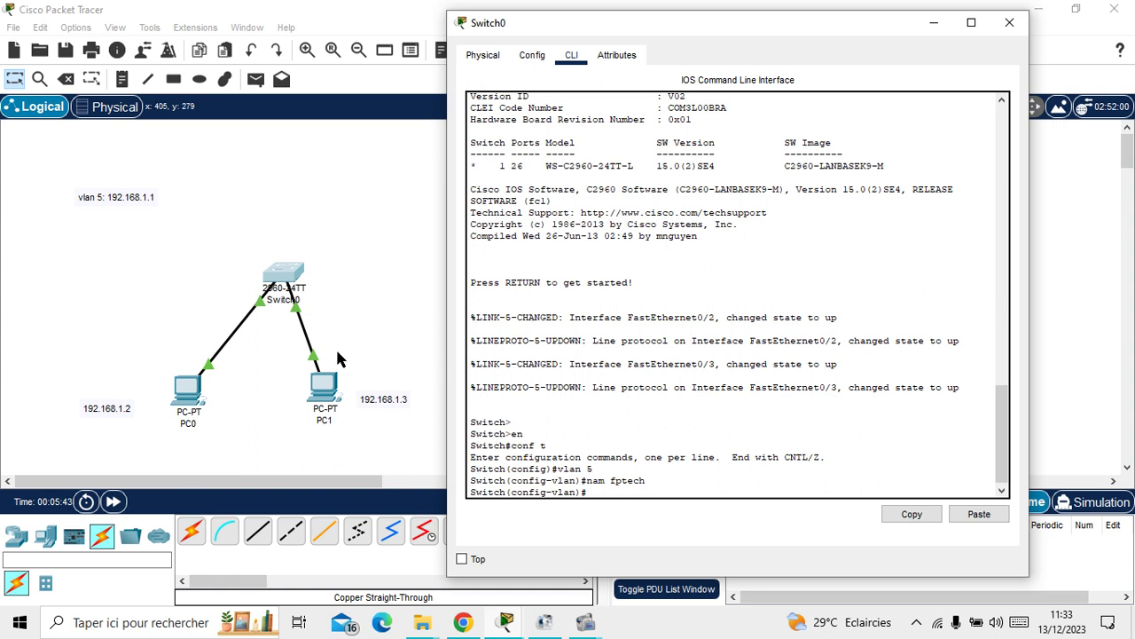
{"action": "type", "text": "int ra fa 0/1-5"}
{"action": "key", "text": "Return"}
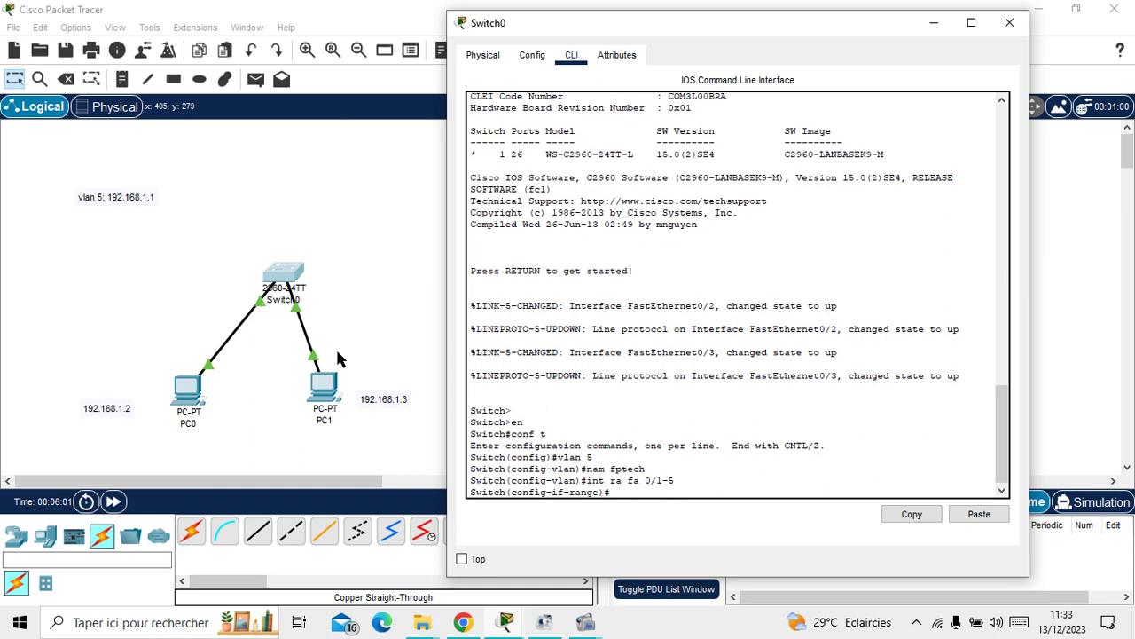
{"action": "type", "text": "switchport acce"}
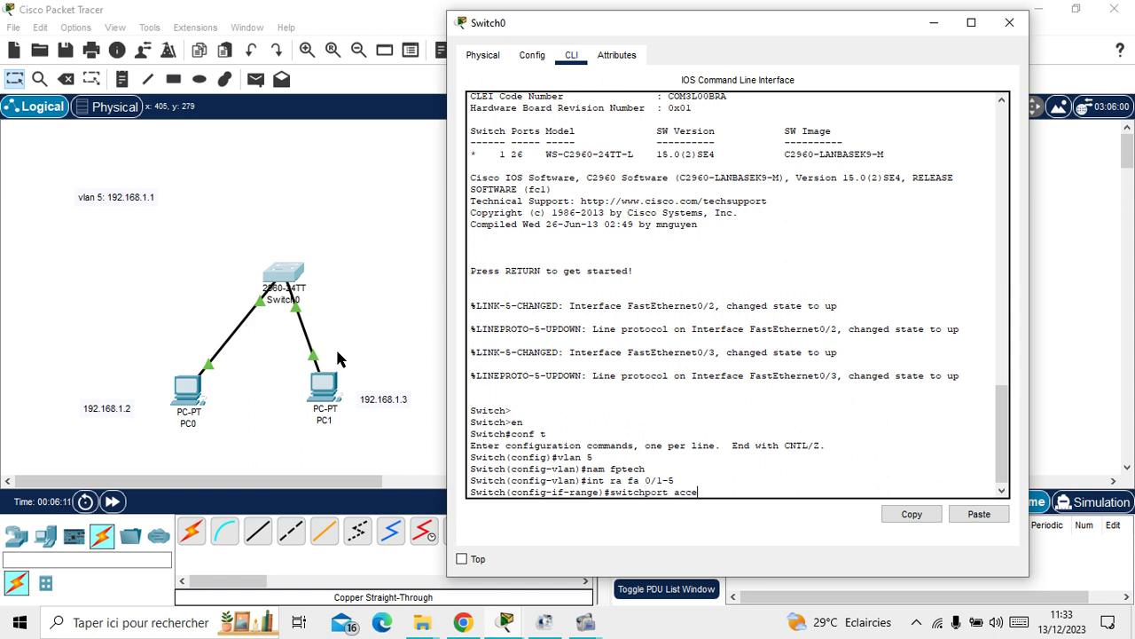
{"action": "type", "text": "s vlan 1"}
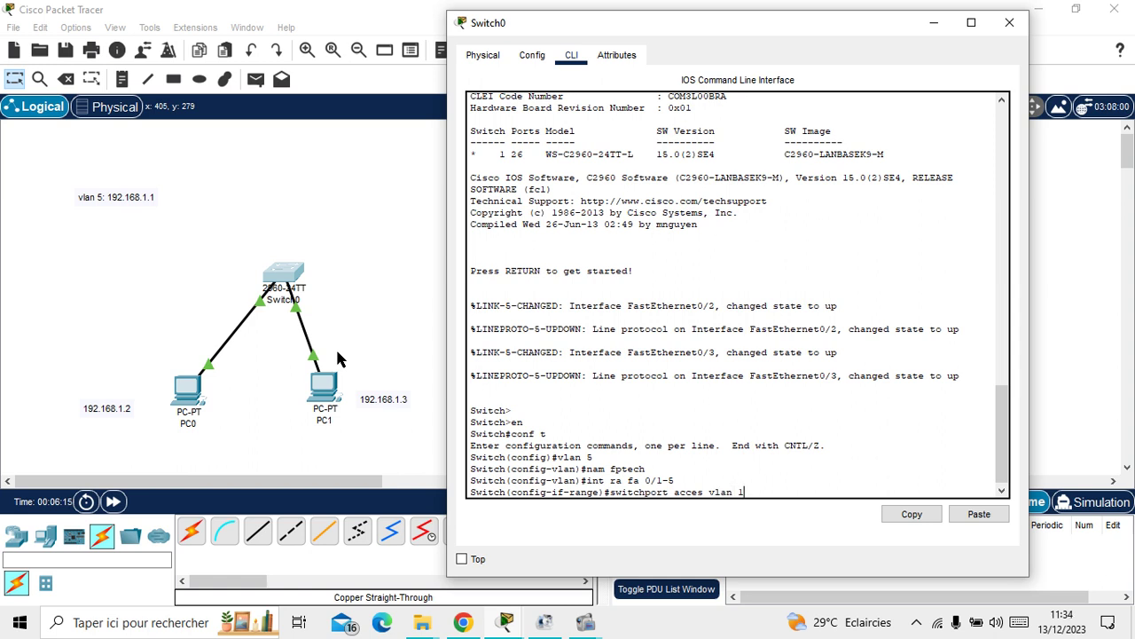
{"action": "key", "text": "BackSpace"}
{"action": "type", "text": "5"}
{"action": "key", "text": "Return"}
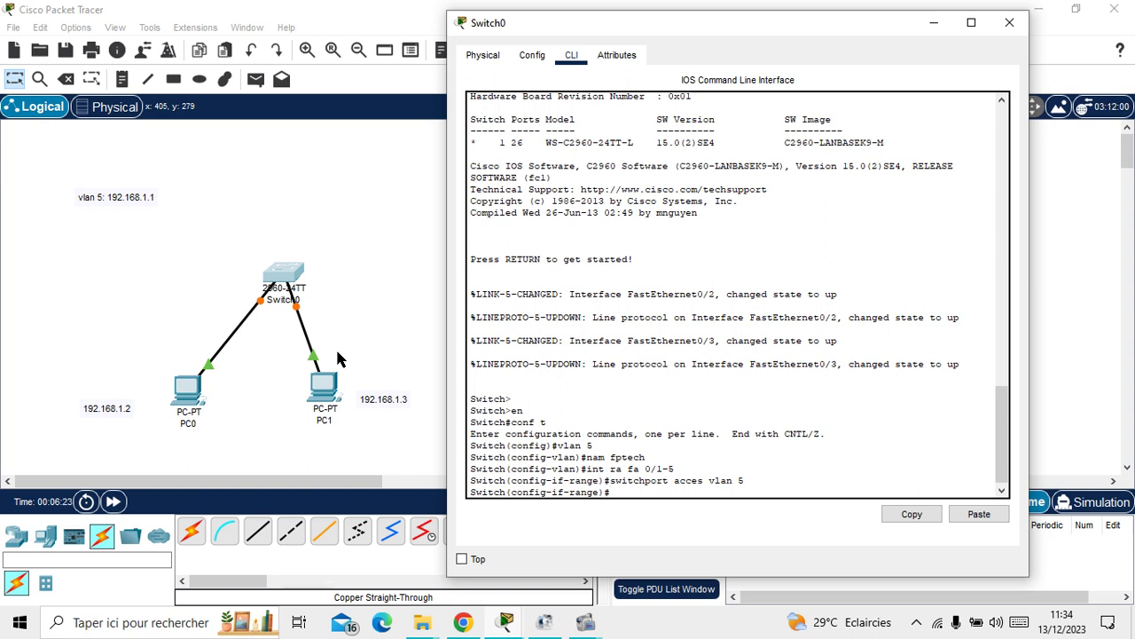
Display Switch0's VLAN table with do show vlan, check the fptech entry and its ports, and close the switch window
{"action": "type", "text": "do show vlan"}
{"action": "key", "text": "Return"}
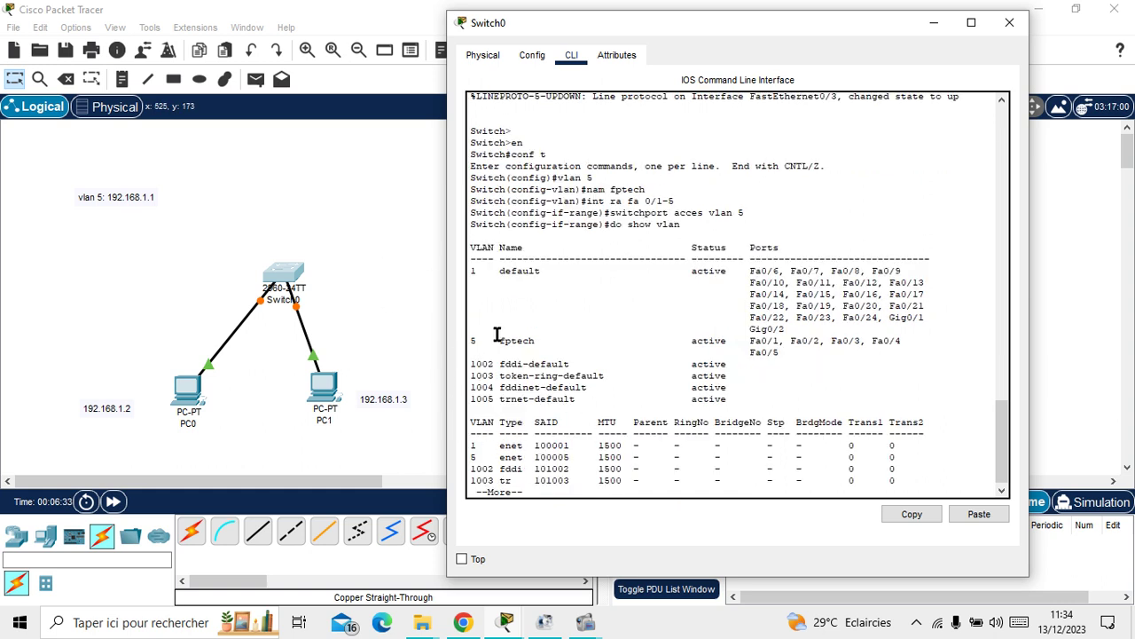
{"action": "left_click_drag", "start_coordinate": [495, 340], "coordinate": [546, 342]}
{"action": "left_click_drag", "start_coordinate": [749, 340], "coordinate": [796, 353]}
{"action": "left_click", "coordinate": [1010, 26]}
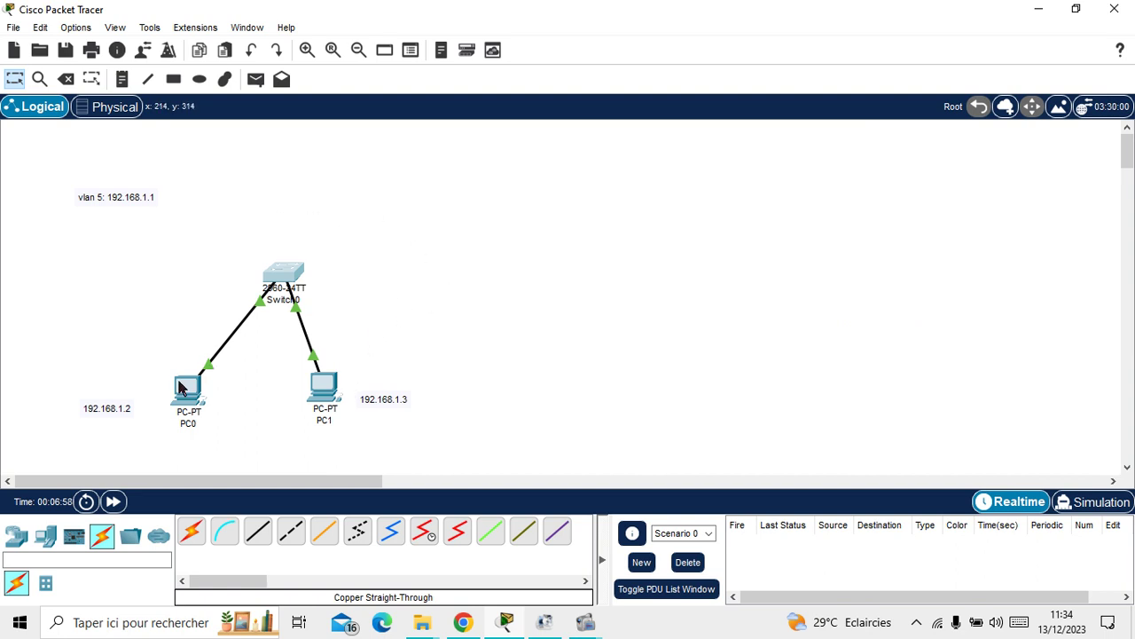
Ping 192.168.1.3 from PC0's command prompt to test connectivity to PC1, and close PC0's window
{"action": "mouse_move", "coordinate": [190, 391]}
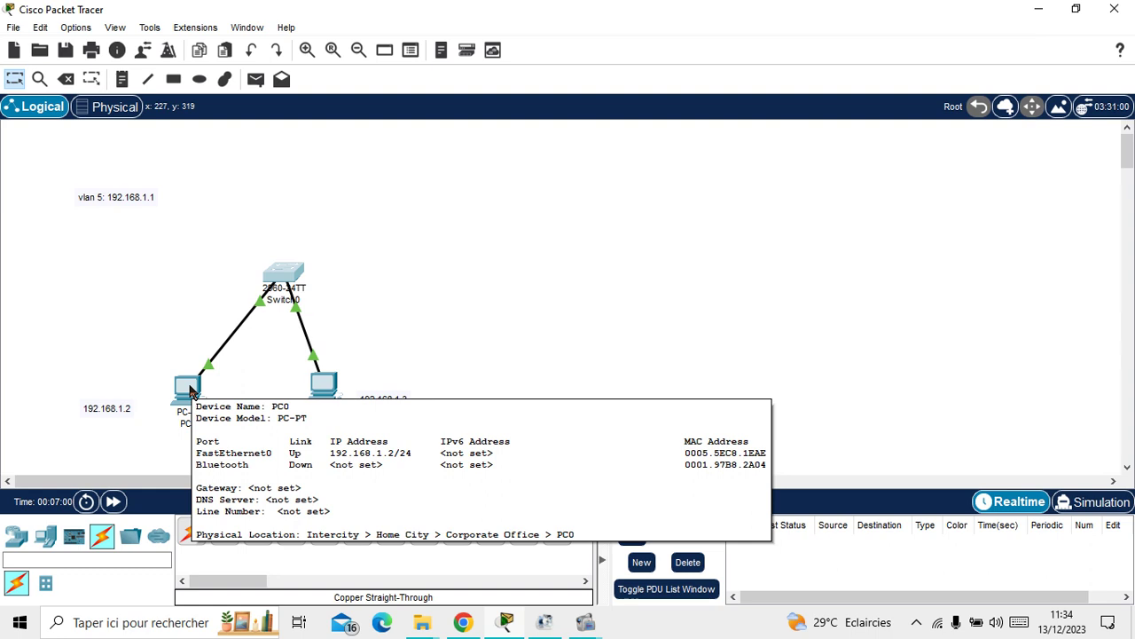
{"action": "left_click", "coordinate": [190, 391]}
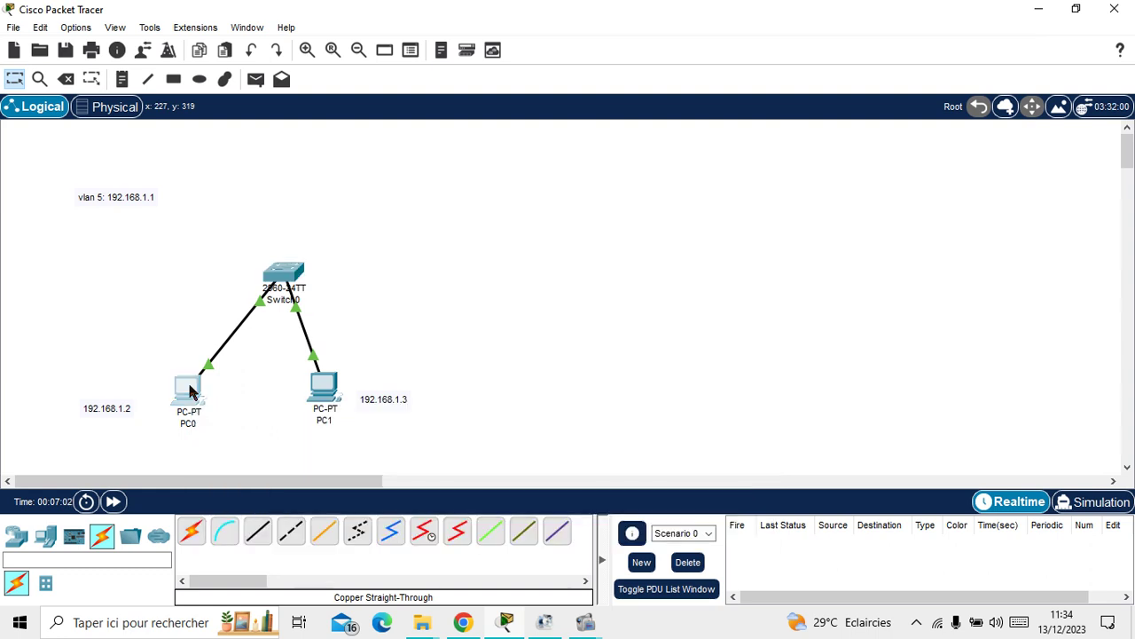
{"action": "left_click_drag", "start_coordinate": [674, 19], "coordinate": [897, 19]}
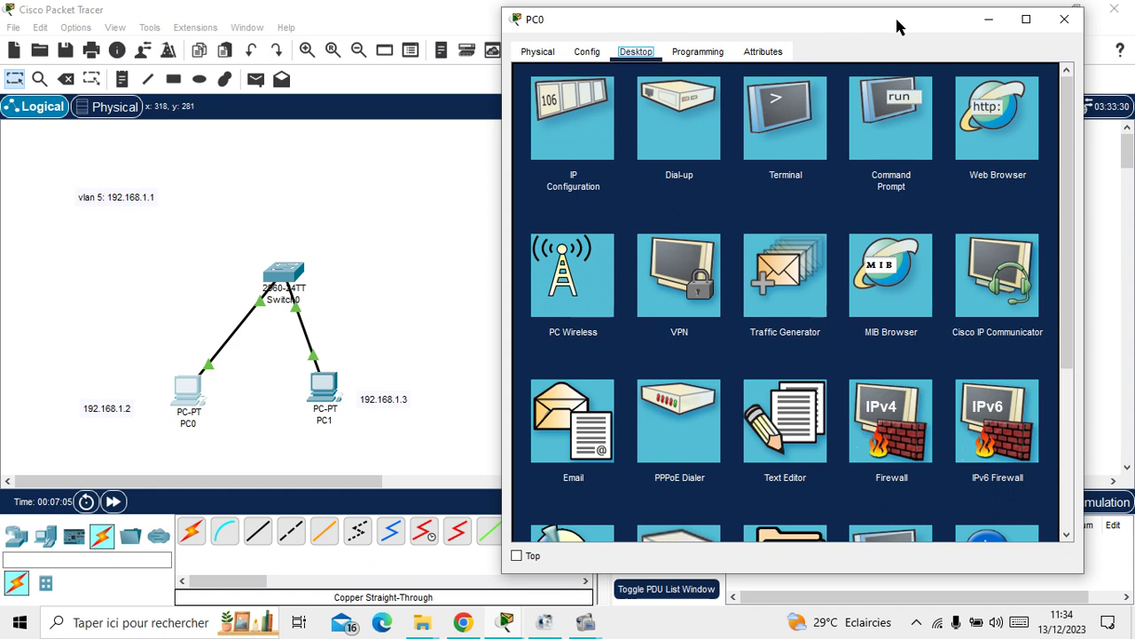
{"action": "left_click", "coordinate": [891, 137]}
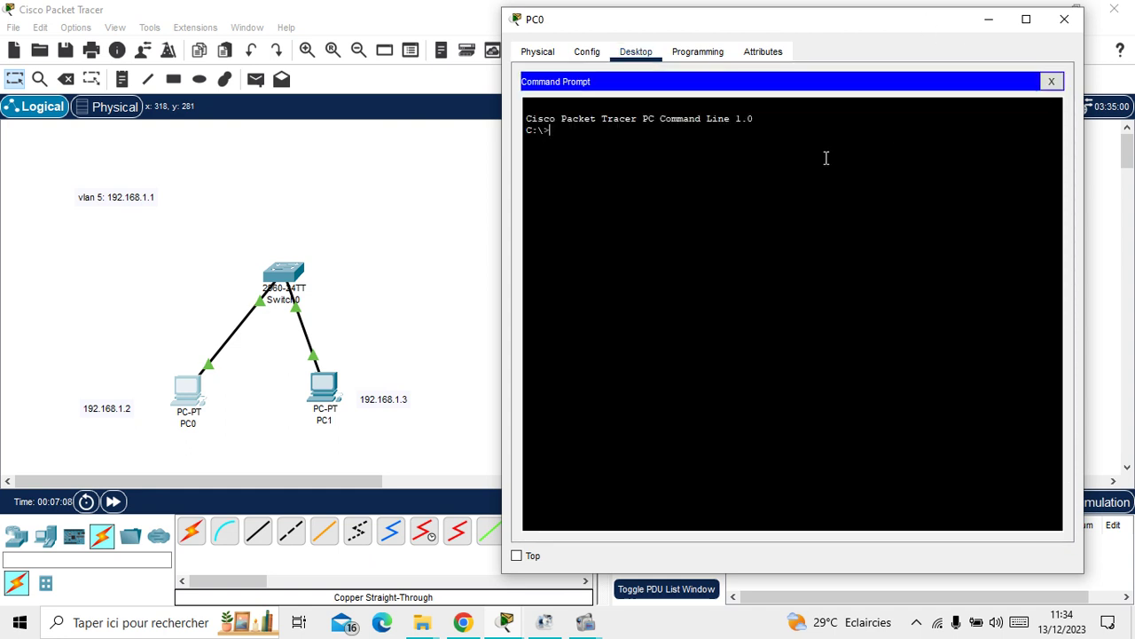
{"action": "type", "text": "ping 192.168.1.3"}
{"action": "key", "text": "Return"}
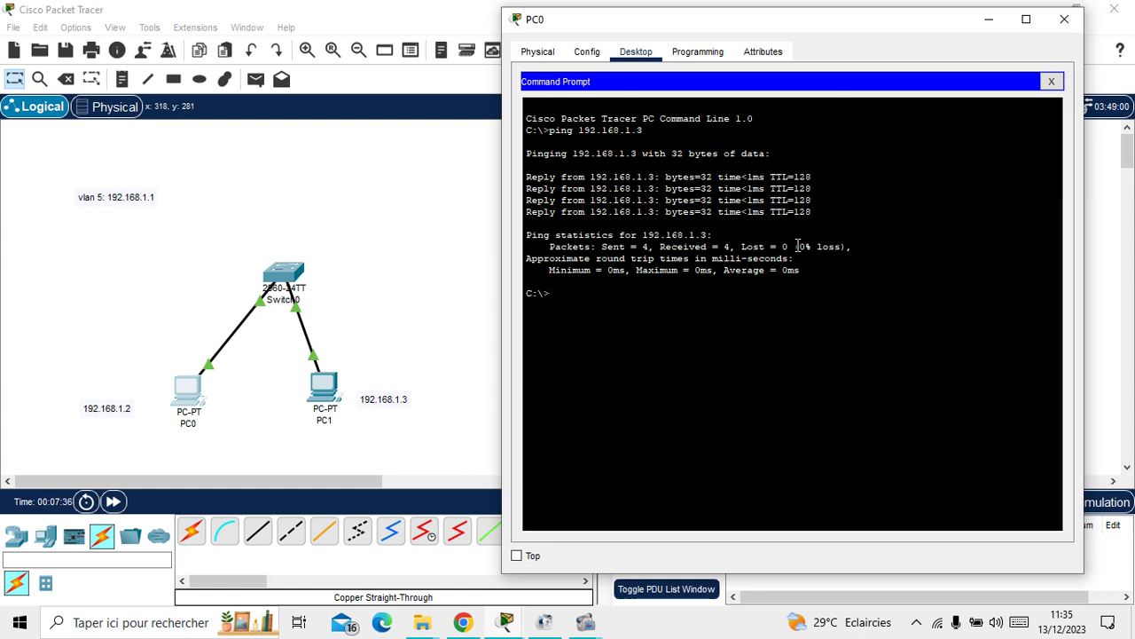
{"action": "left_click", "coordinate": [1065, 20]}
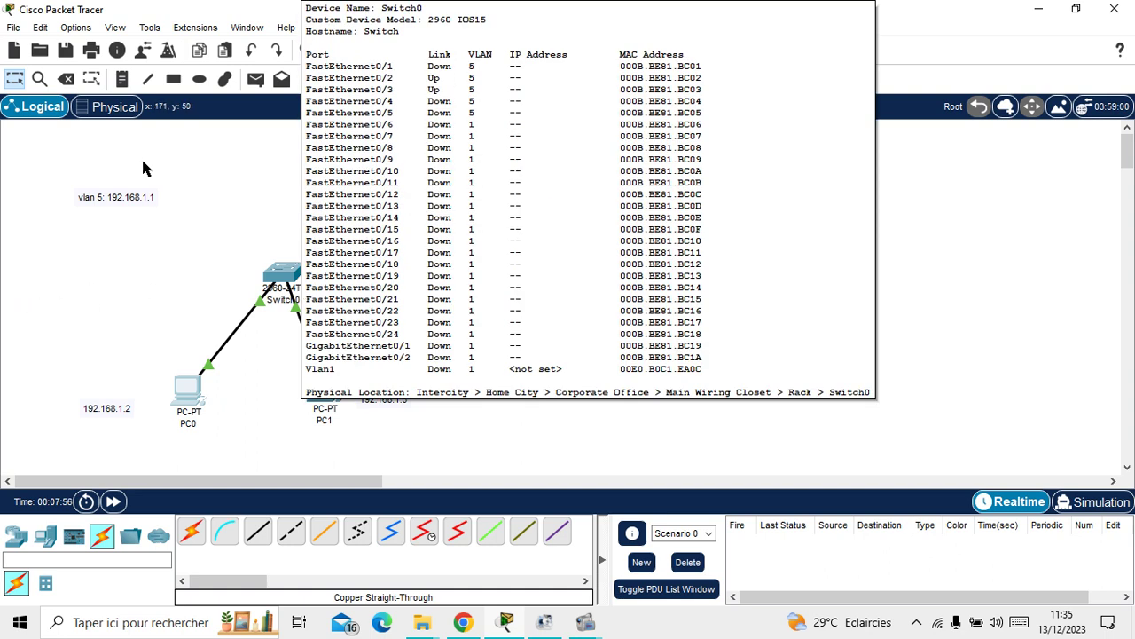
Place a second 2960 switch in the empty workspace to the right of Switch0
{"action": "left_click", "coordinate": [16, 543]}
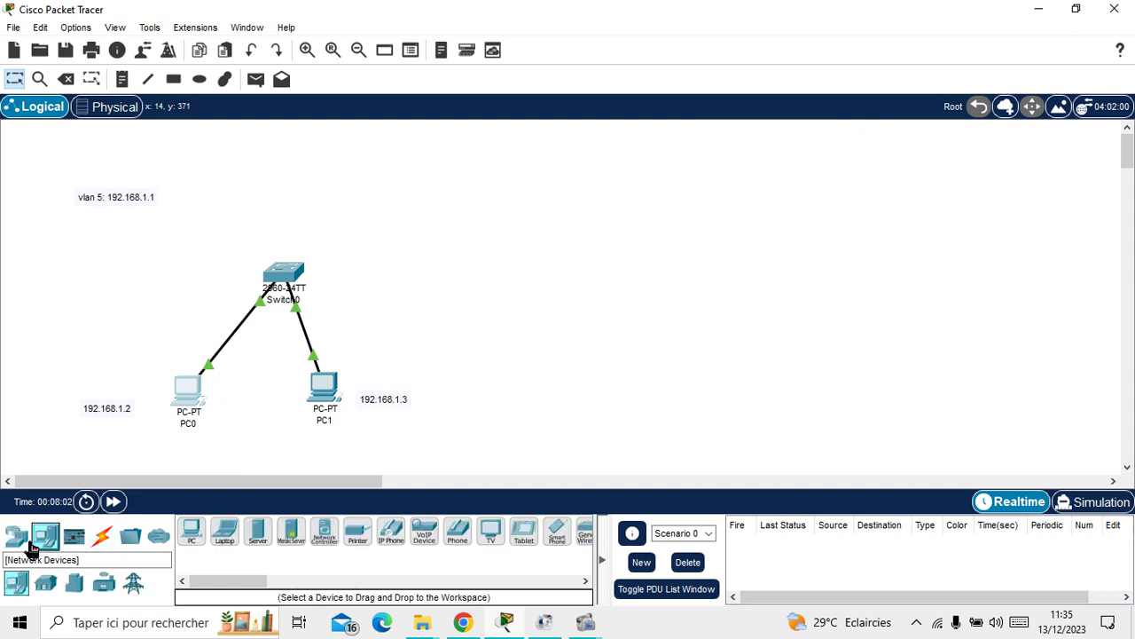
{"action": "left_click", "coordinate": [45, 583]}
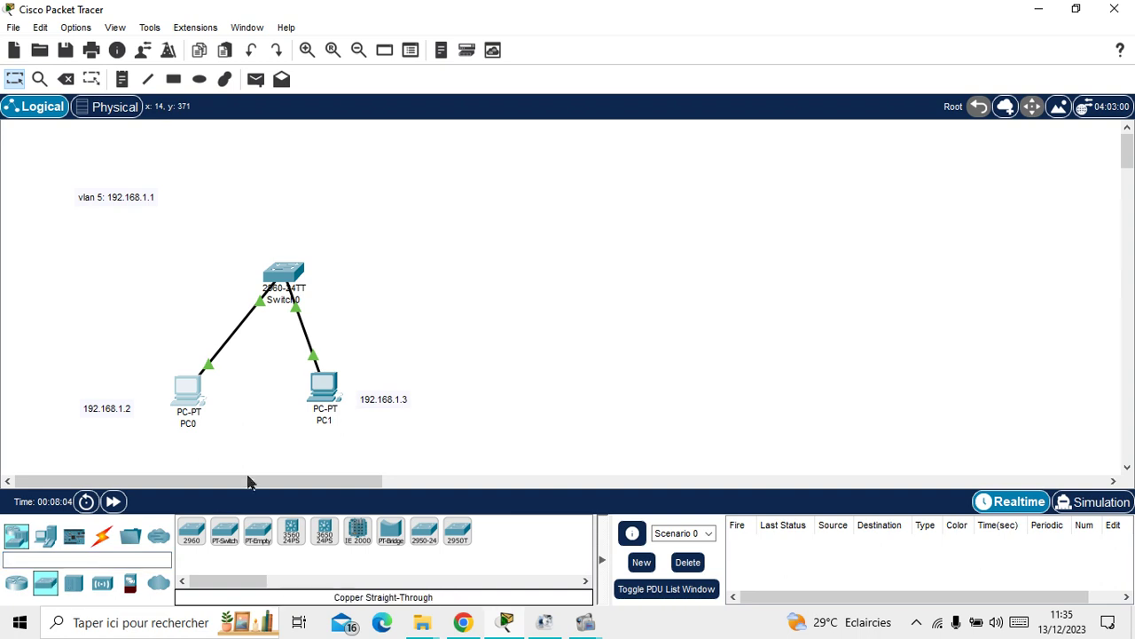
{"action": "left_click", "coordinate": [192, 533]}
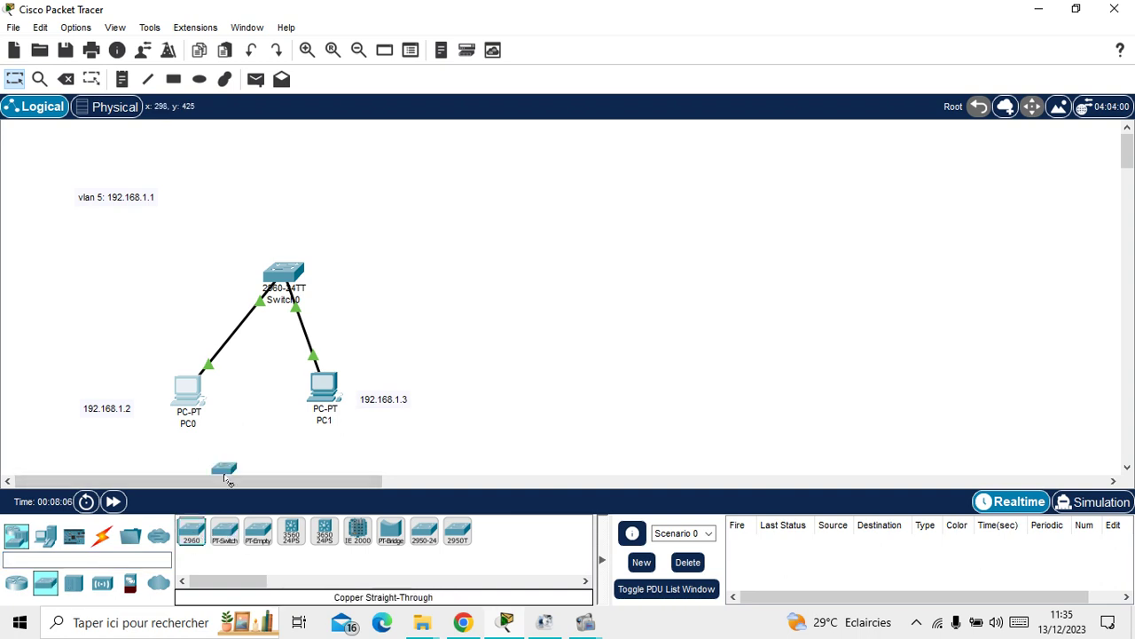
{"action": "left_click", "coordinate": [705, 280]}
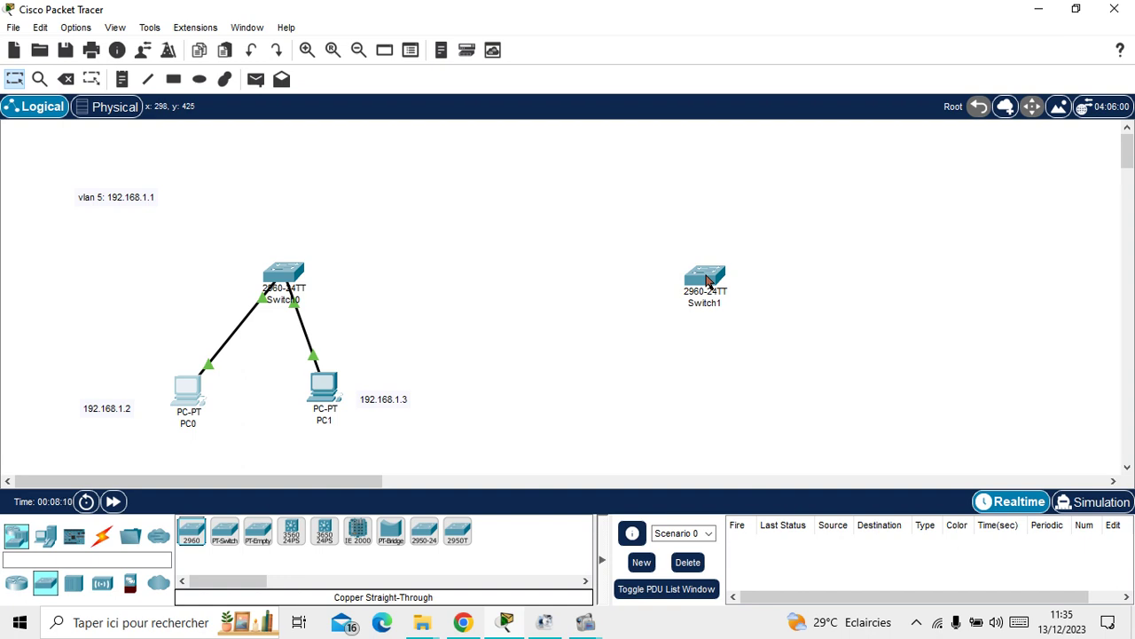
Place two PCs side by side below the second switch
{"action": "left_click", "coordinate": [43, 538]}
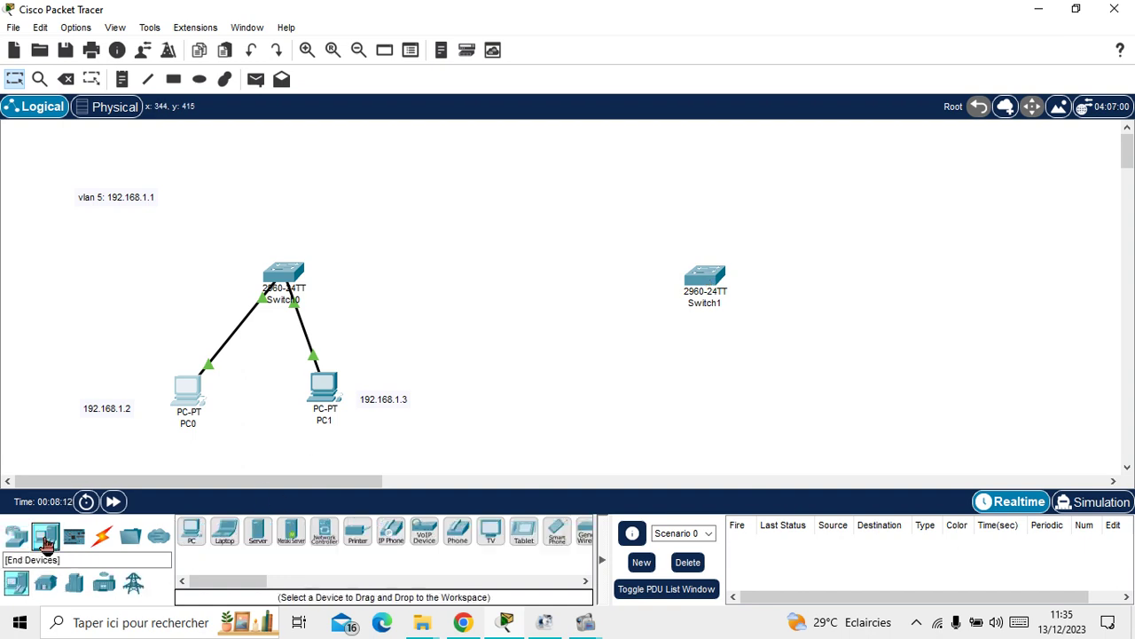
{"action": "left_click", "coordinate": [187, 544]}
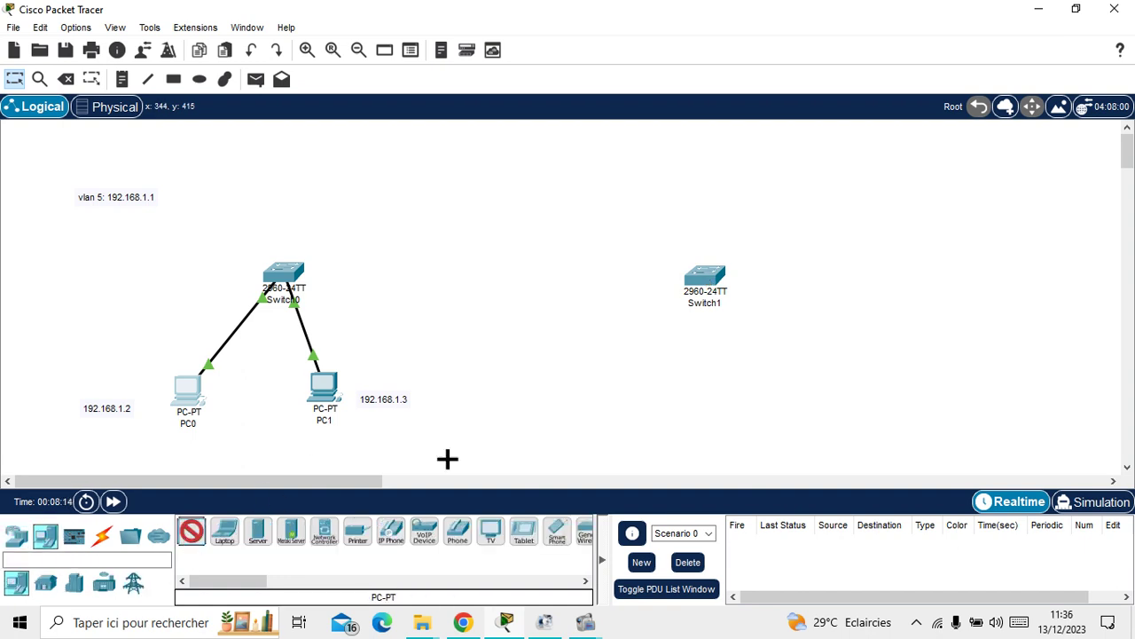
{"action": "left_click", "coordinate": [606, 407]}
{"action": "left_click", "coordinate": [772, 405]}
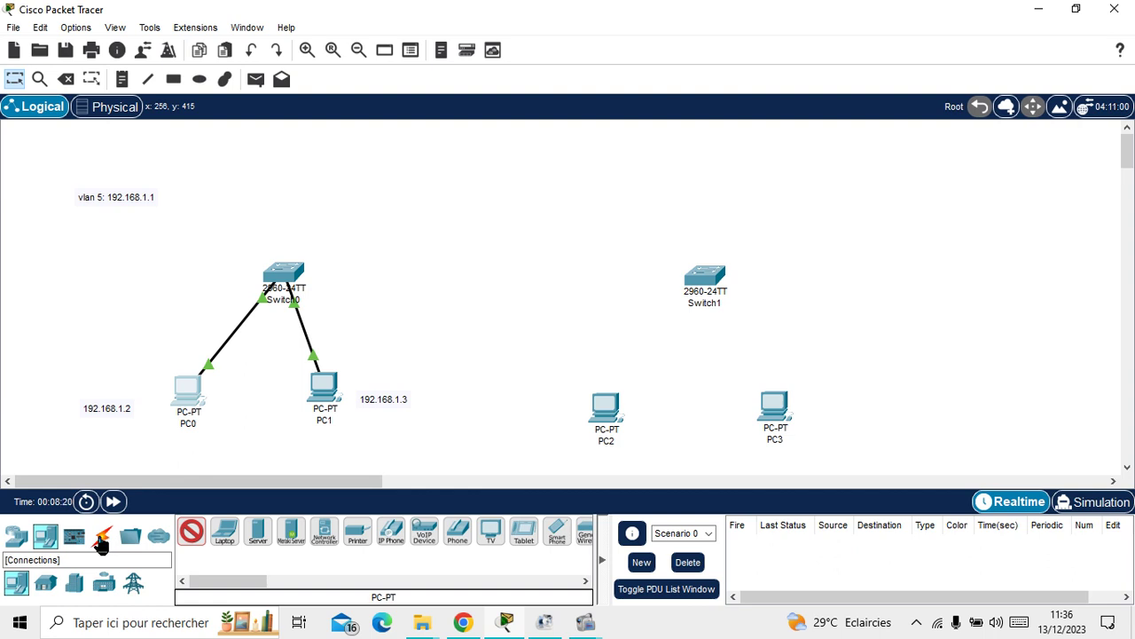
Connect Switch0's FastEthernet0/15 to Switch1's FastEthernet0/15 with a copper cross-over cable
{"action": "left_click", "coordinate": [104, 538]}
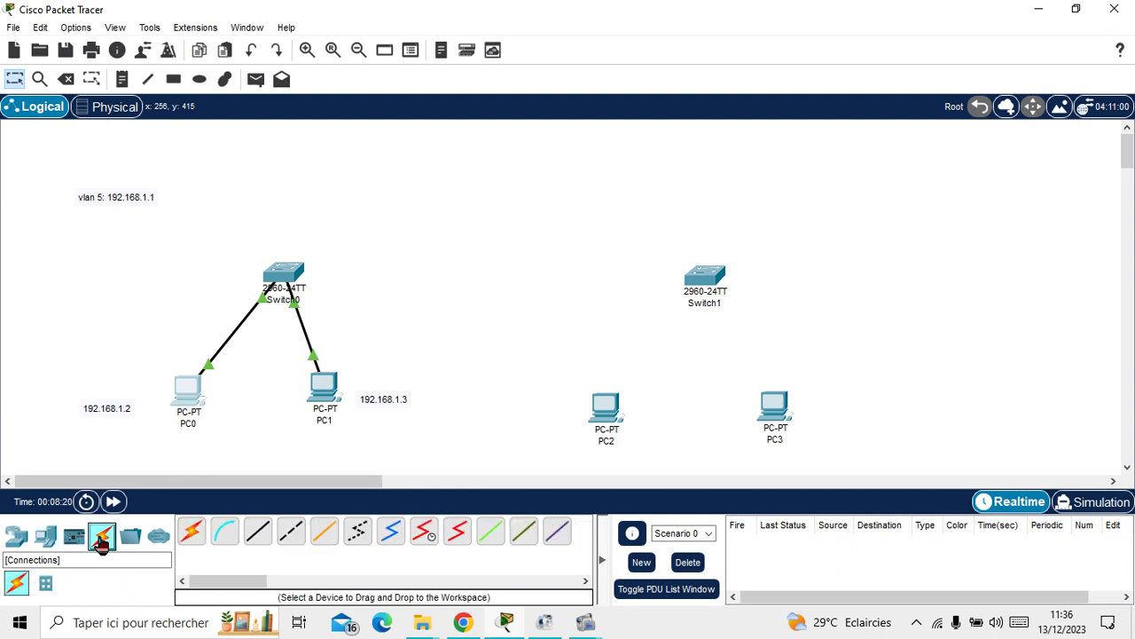
{"action": "left_click", "coordinate": [293, 535]}
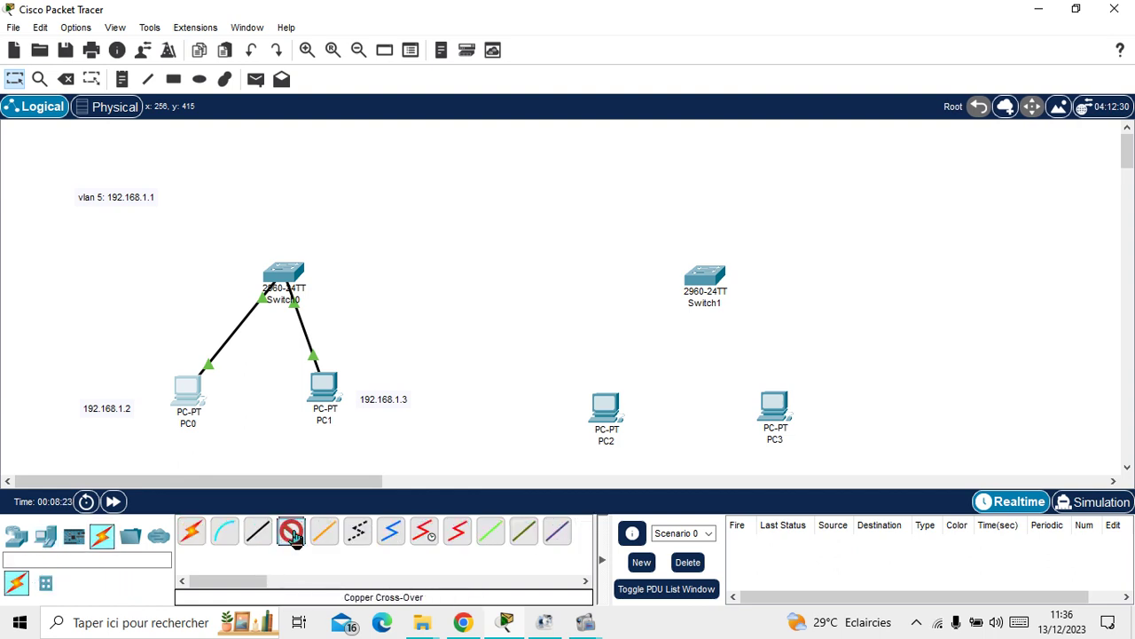
{"action": "left_click", "coordinate": [290, 280]}
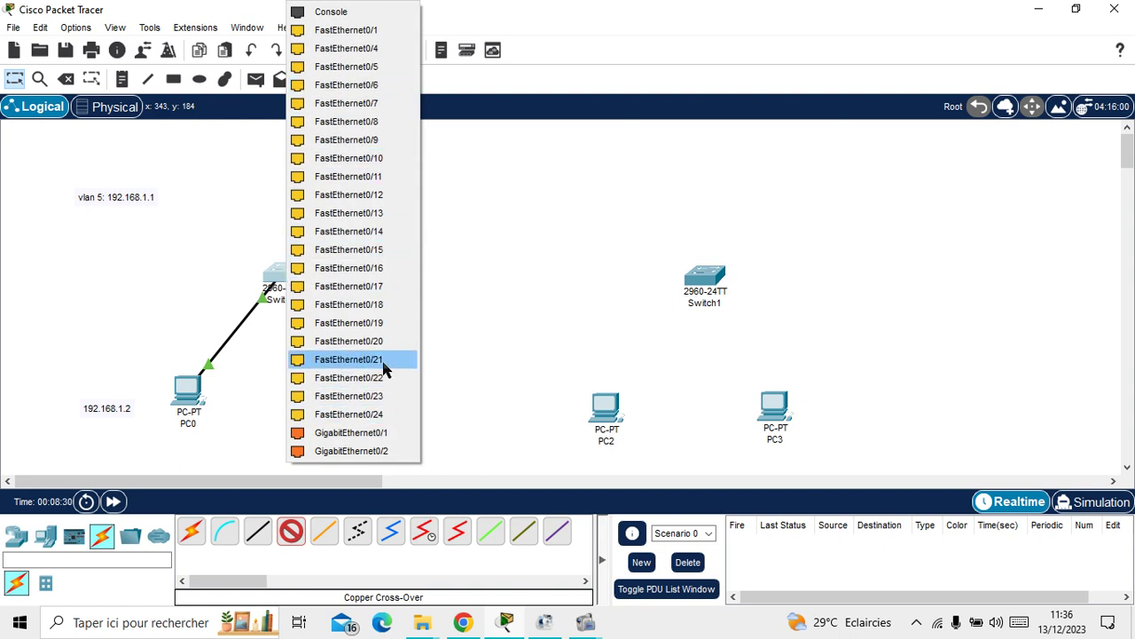
{"action": "left_click", "coordinate": [348, 249]}
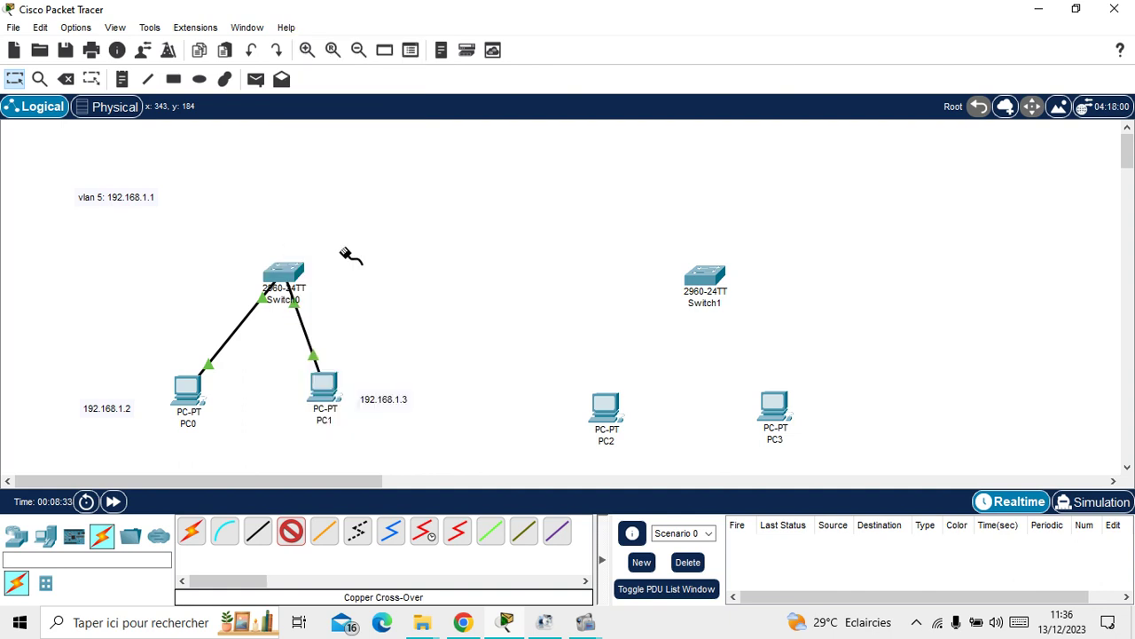
{"action": "left_click", "coordinate": [711, 278]}
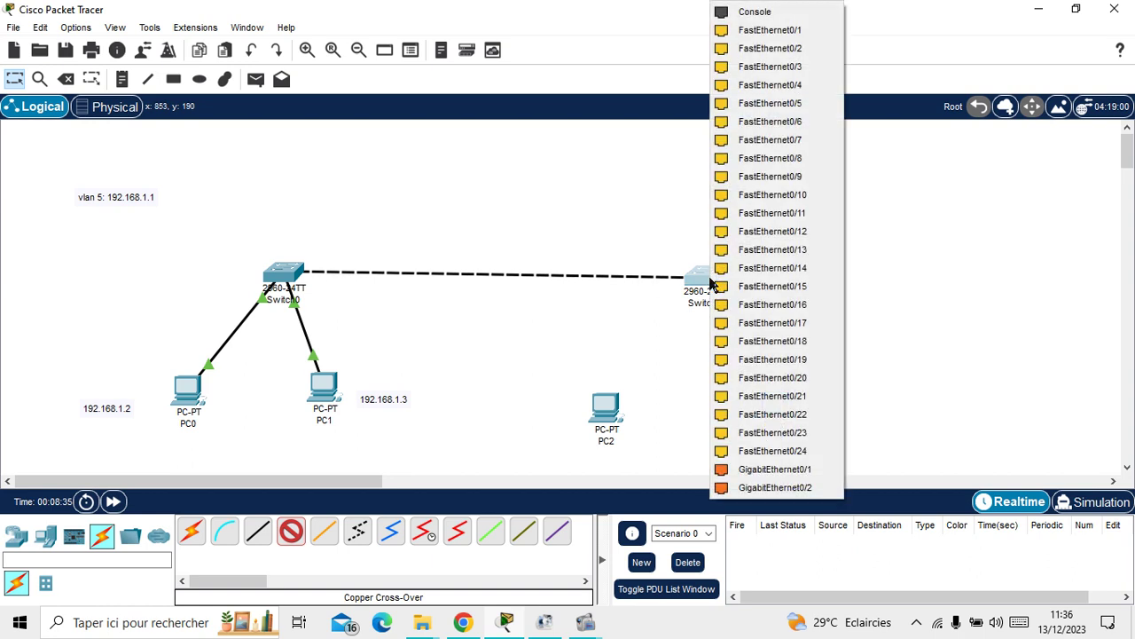
{"action": "left_click", "coordinate": [801, 288]}
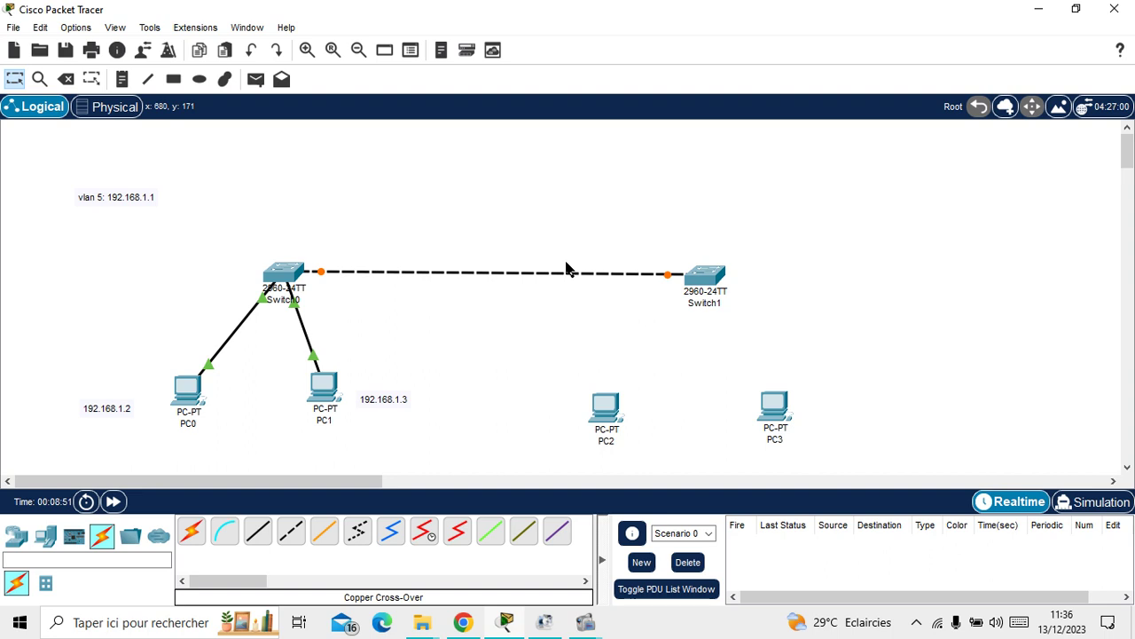
Connect PC2's FastEthernet0 to Switch1's FastEthernet0/2 with a copper straight-through cable
{"action": "left_click", "coordinate": [259, 535]}
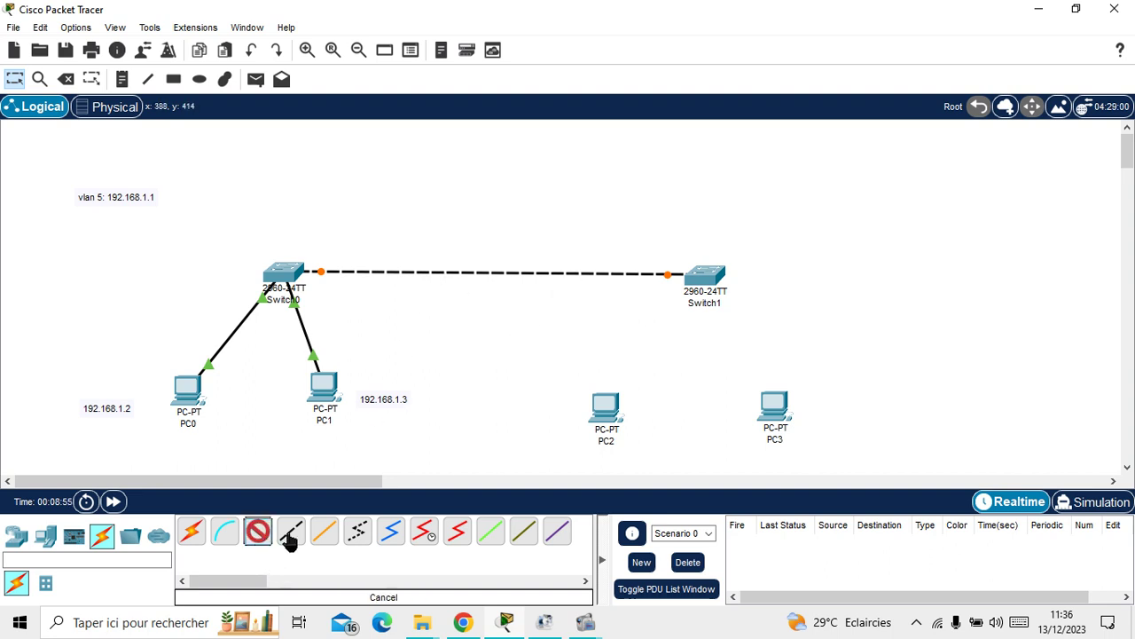
{"action": "left_click", "coordinate": [610, 410]}
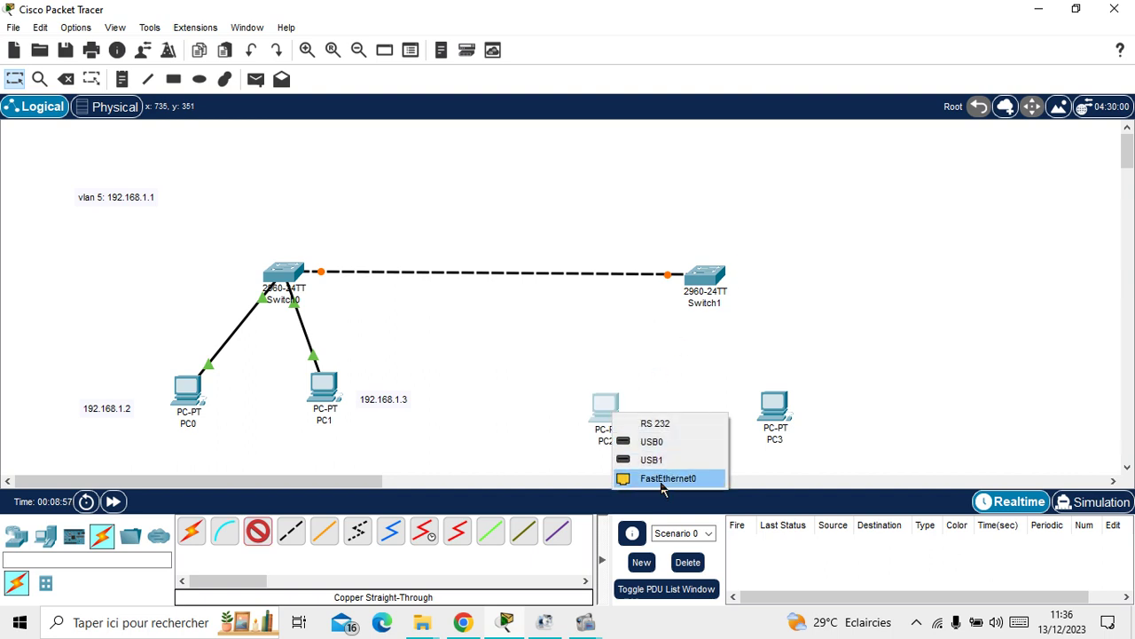
{"action": "left_click", "coordinate": [663, 478]}
{"action": "left_click", "coordinate": [711, 278]}
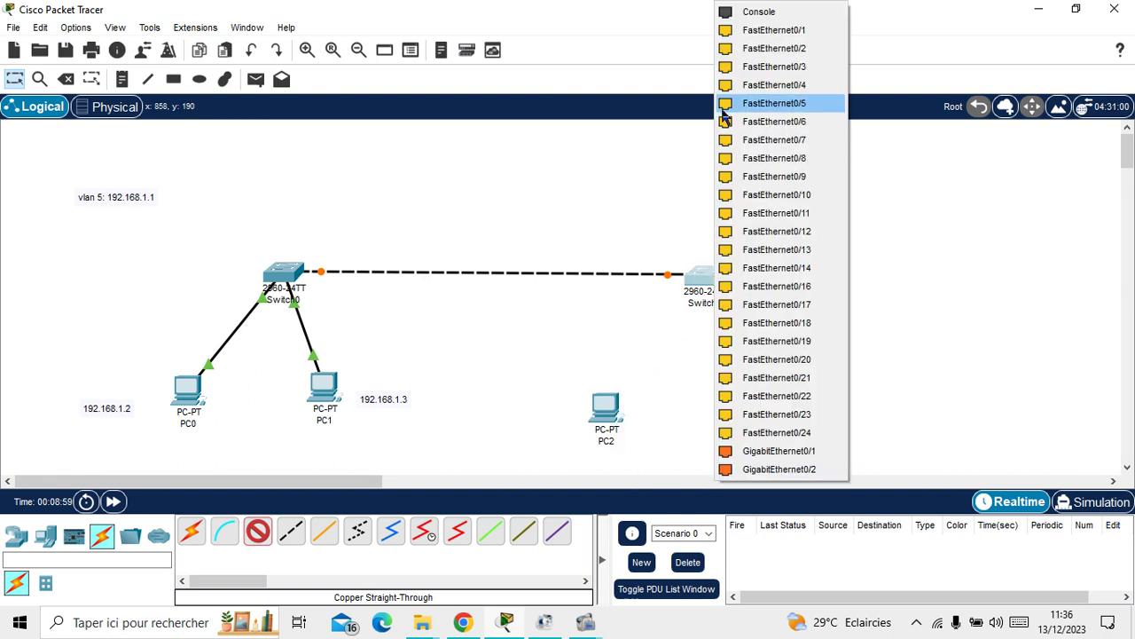
{"action": "left_click", "coordinate": [780, 49]}
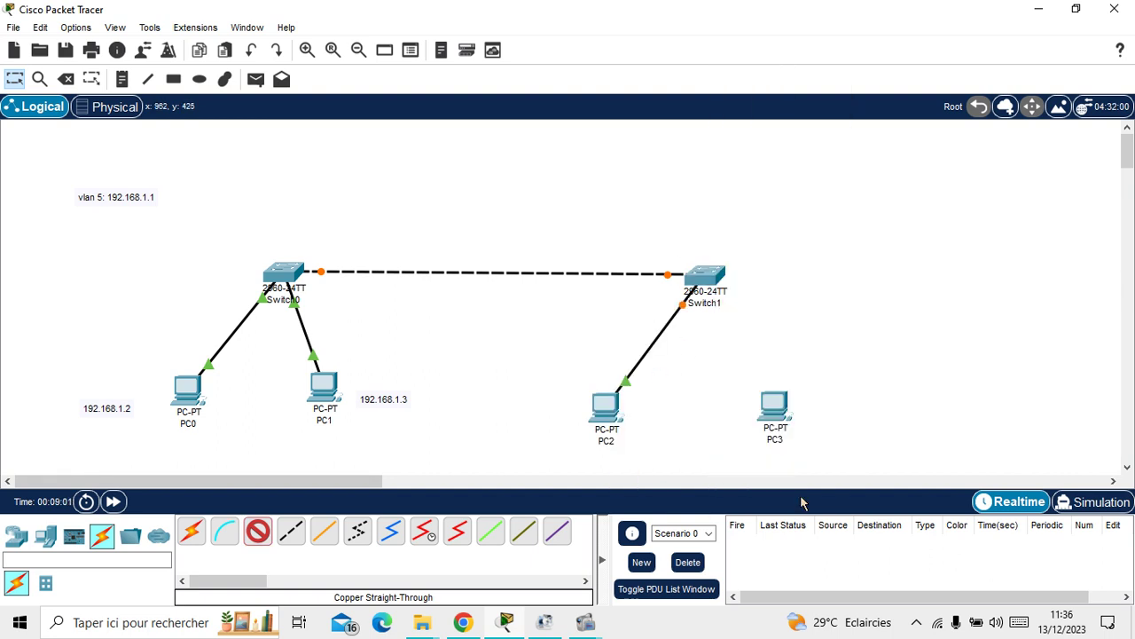
Connect PC3's FastEthernet0 to Switch1's FastEthernet0/3 with a copper straight-through cable
{"action": "left_click", "coordinate": [773, 414]}
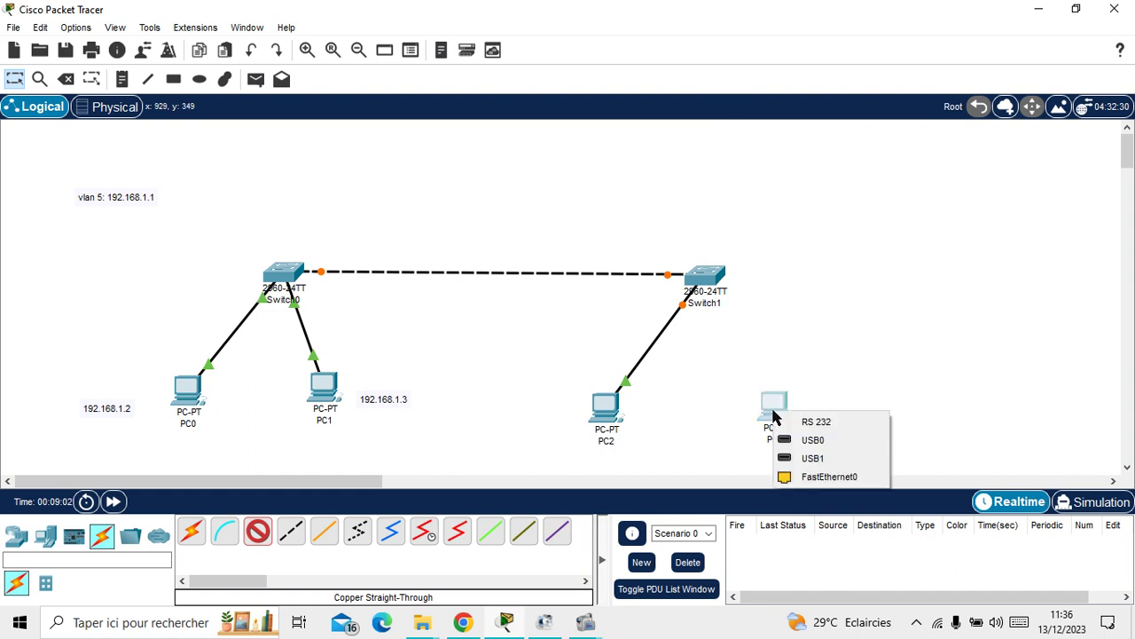
{"action": "left_click", "coordinate": [841, 487]}
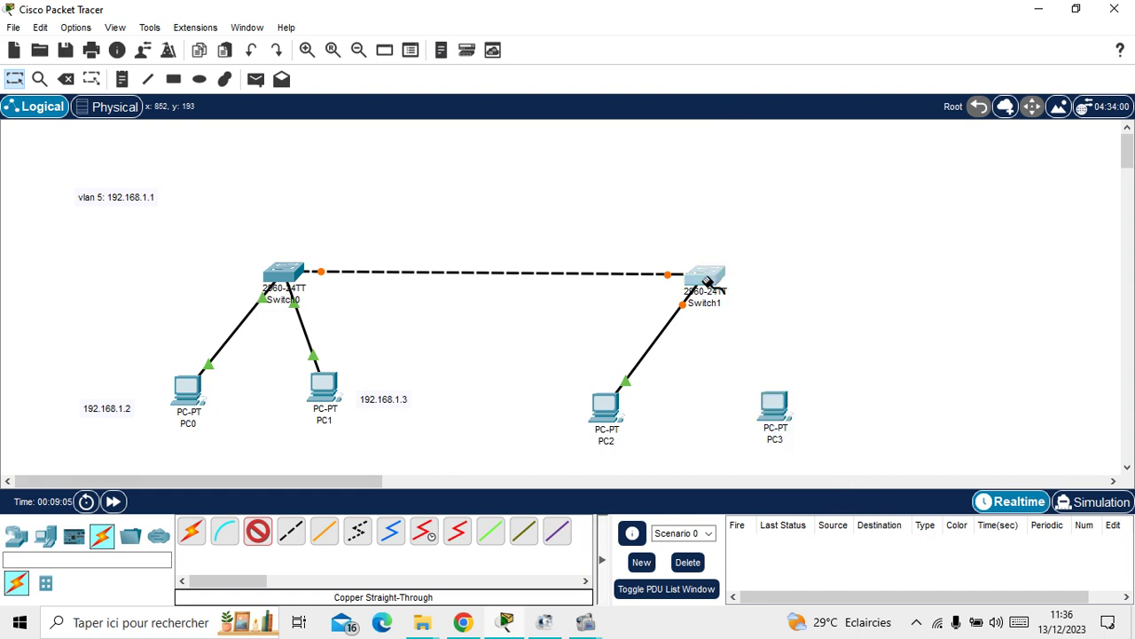
{"action": "left_click", "coordinate": [710, 282]}
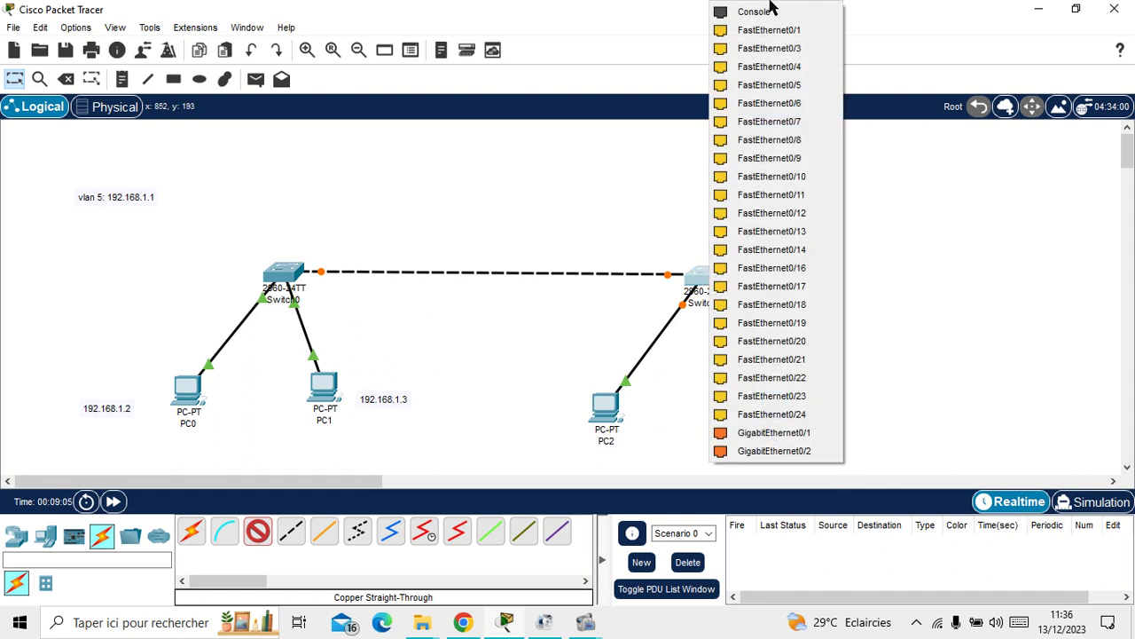
{"action": "left_click", "coordinate": [800, 49]}
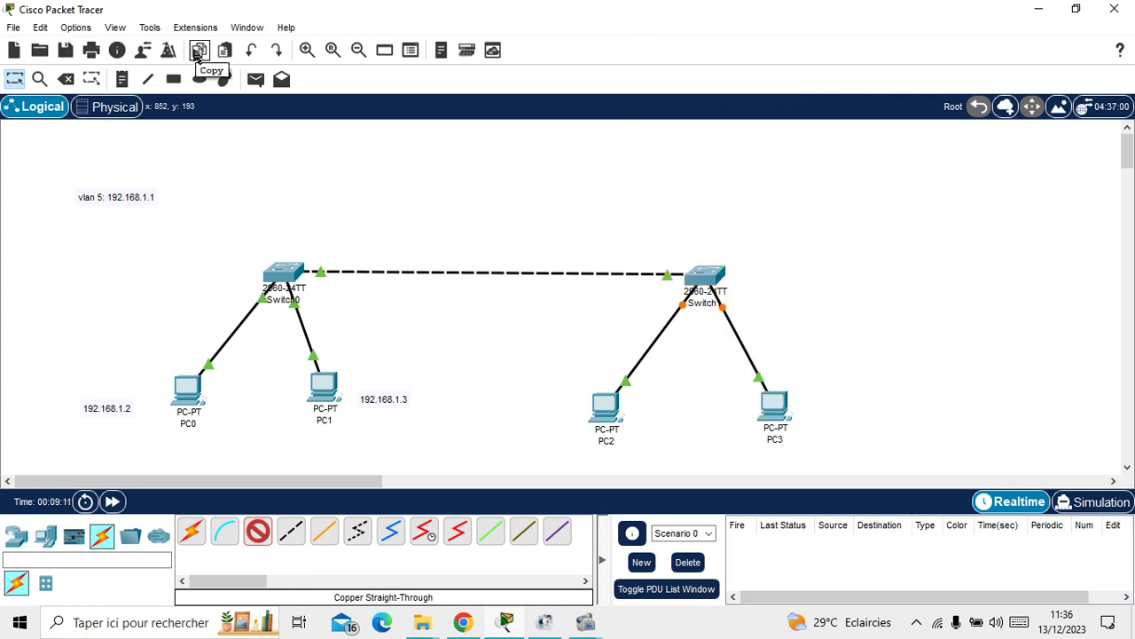
Add the text notes 192.168.1.4 beside PC2 and 192.168.1.5 beside PC3, and return to selection mode
{"action": "left_click", "coordinate": [123, 79]}
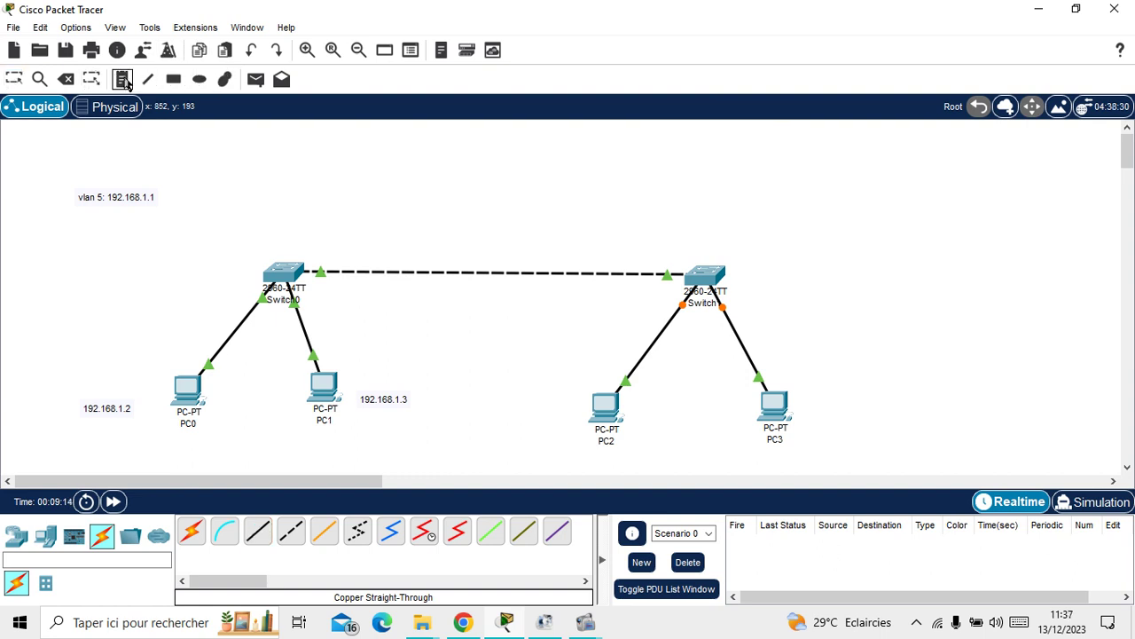
{"action": "left_click", "coordinate": [497, 414]}
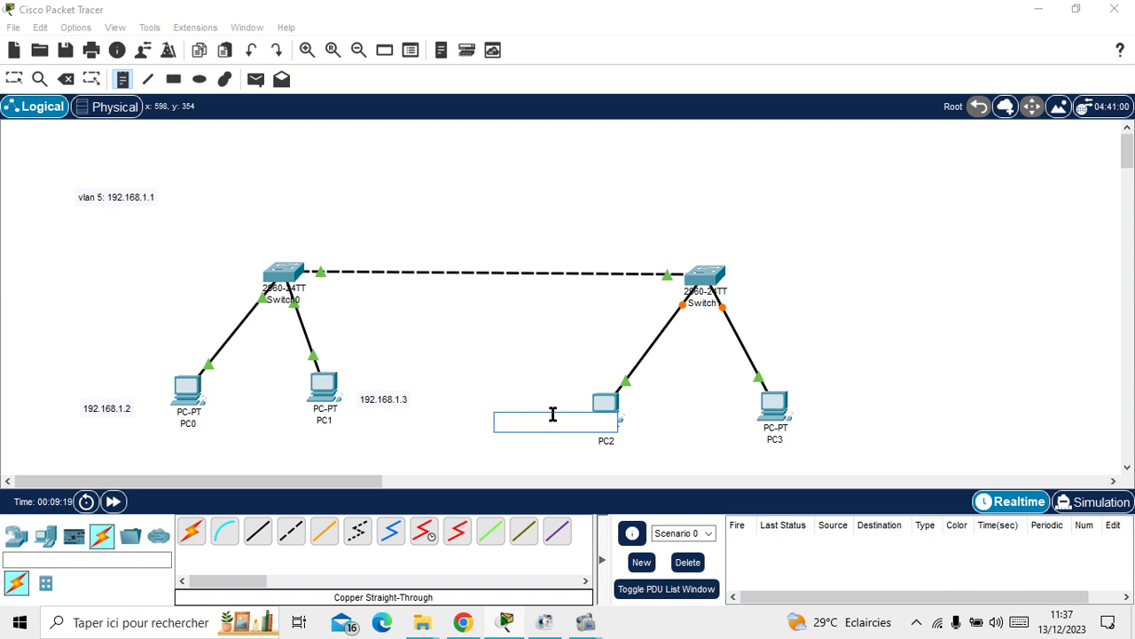
{"action": "type", "text": "192.168.1.4"}
{"action": "left_click", "coordinate": [803, 409]}
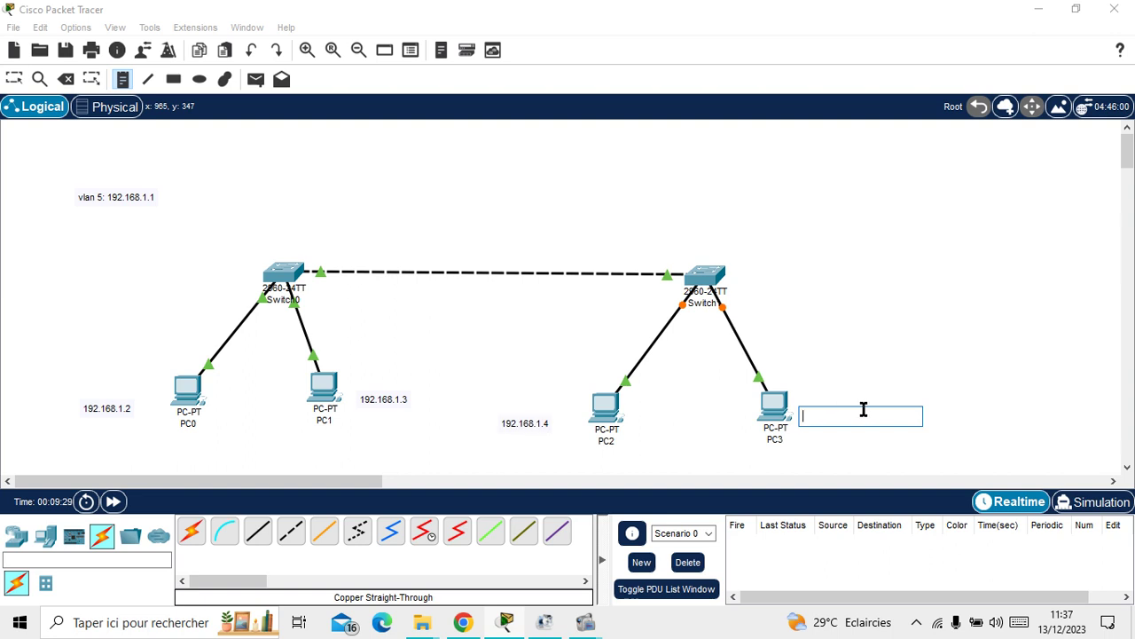
{"action": "type", "text": "192.168."}
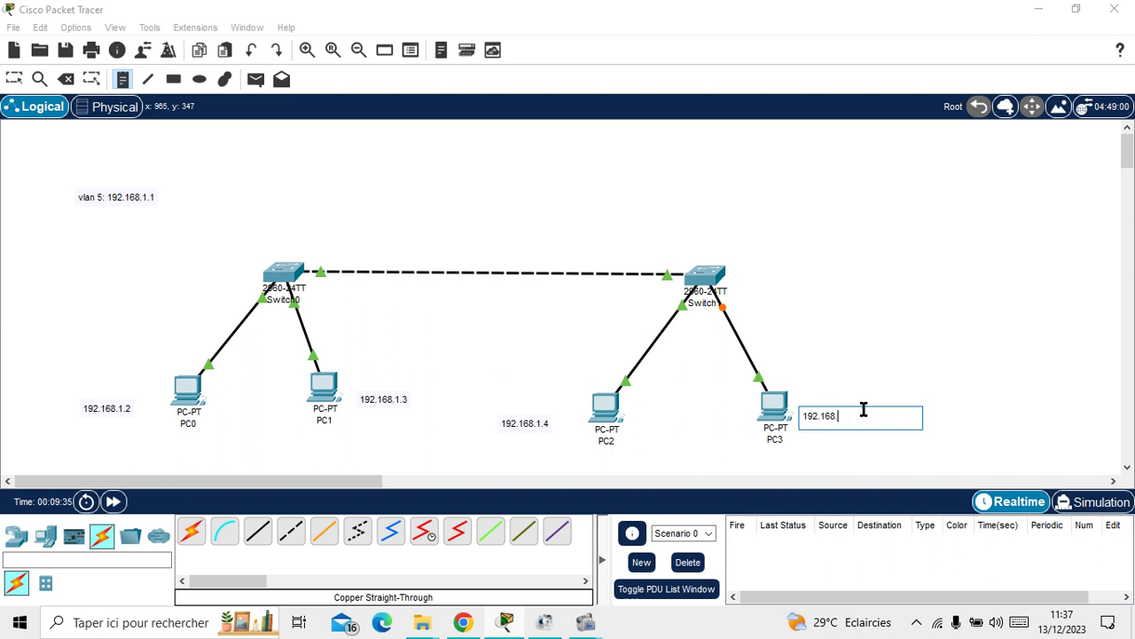
{"action": "type", "text": "1.5"}
{"action": "left_click", "coordinate": [14, 81]}
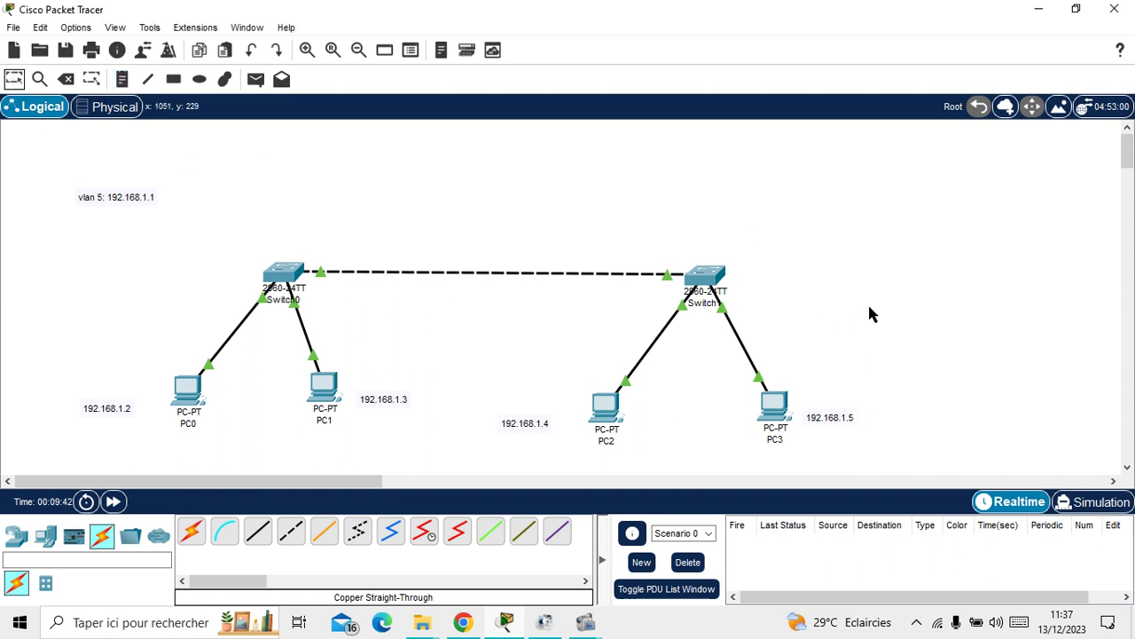
Open Switch1's command line and enter global configuration mode with en and conf t
{"action": "left_click", "coordinate": [704, 277]}
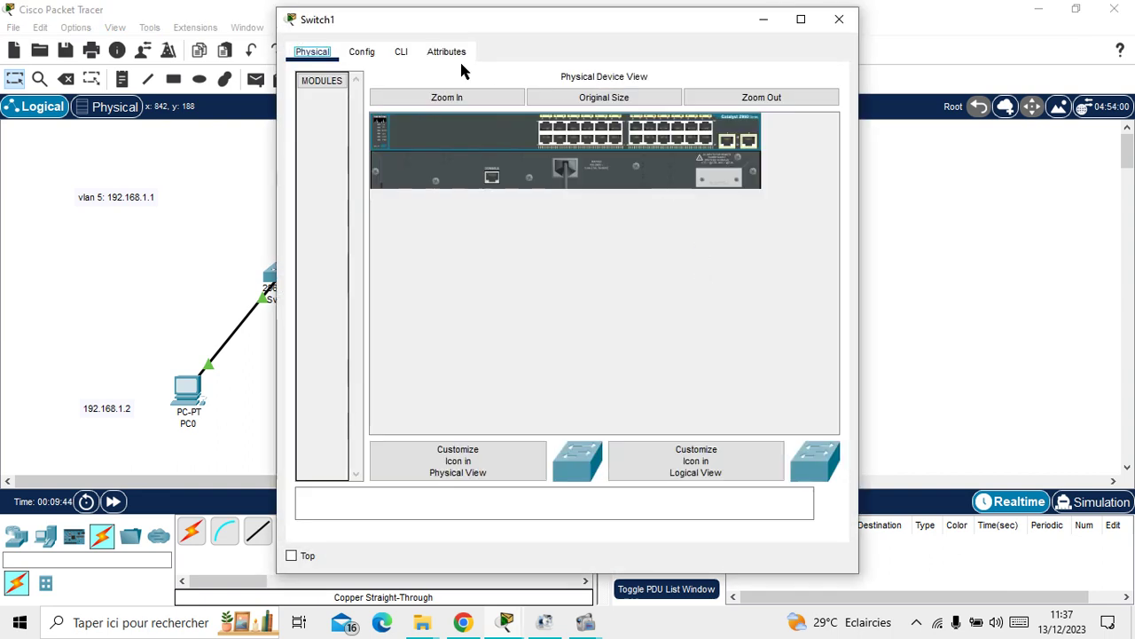
{"action": "left_click", "coordinate": [397, 52]}
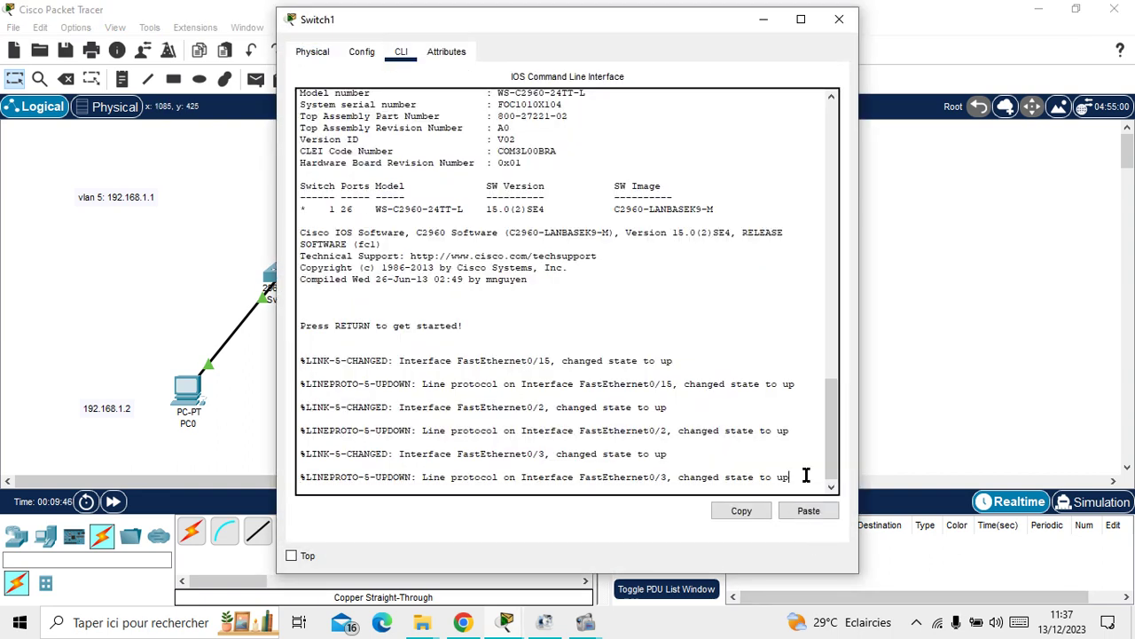
{"action": "key", "text": "Return"}
{"action": "type", "text": "en"}
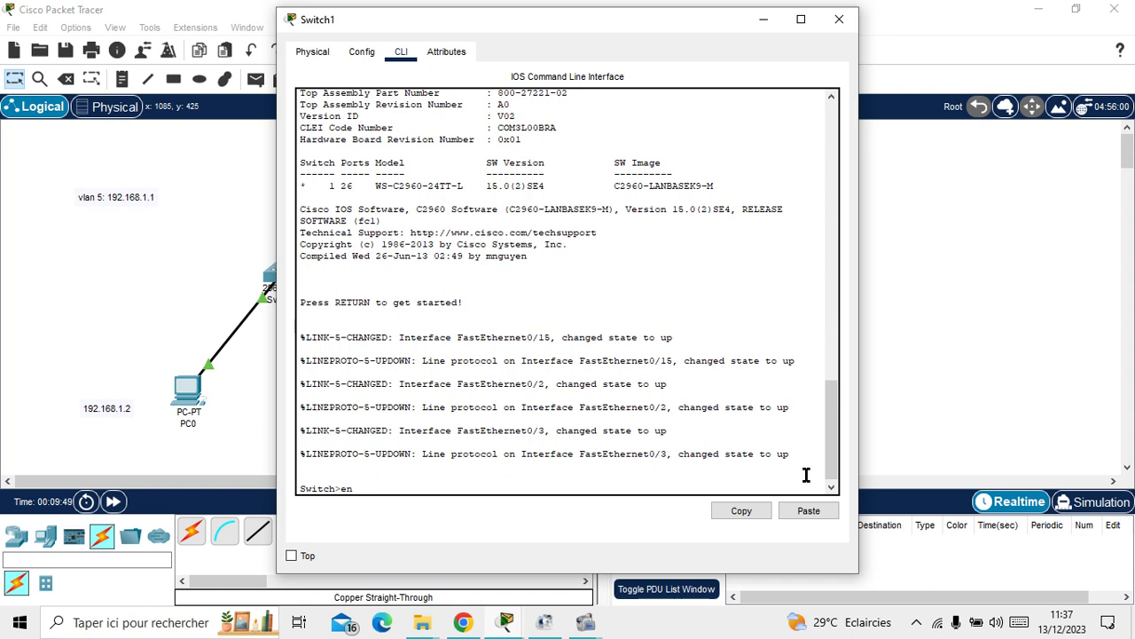
{"action": "key", "text": "Return"}
{"action": "type", "text": "conf t"}
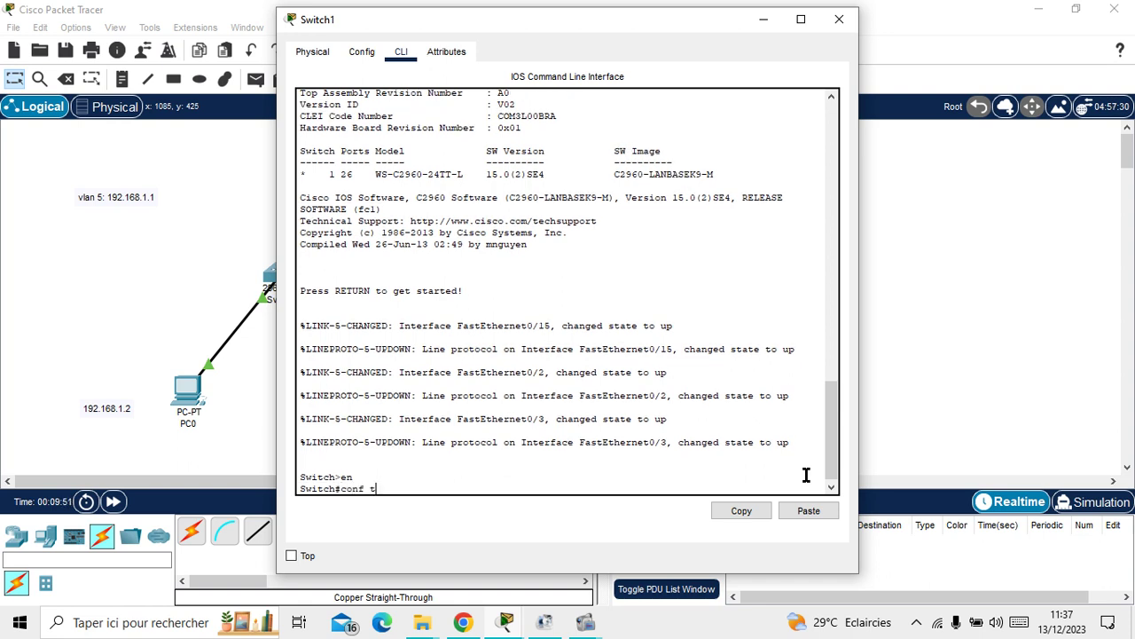
{"action": "key", "text": "Return"}
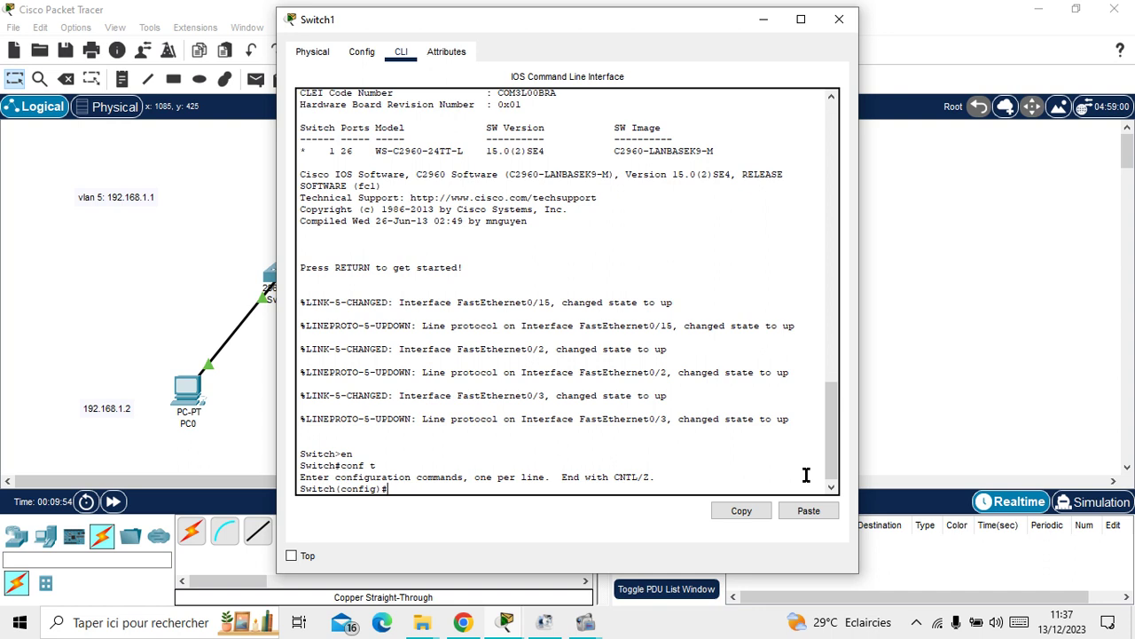
Create VLAN 5 on Switch1 and name it fptech
{"action": "type", "text": "vlan 5"}
{"action": "key", "text": "Return"}
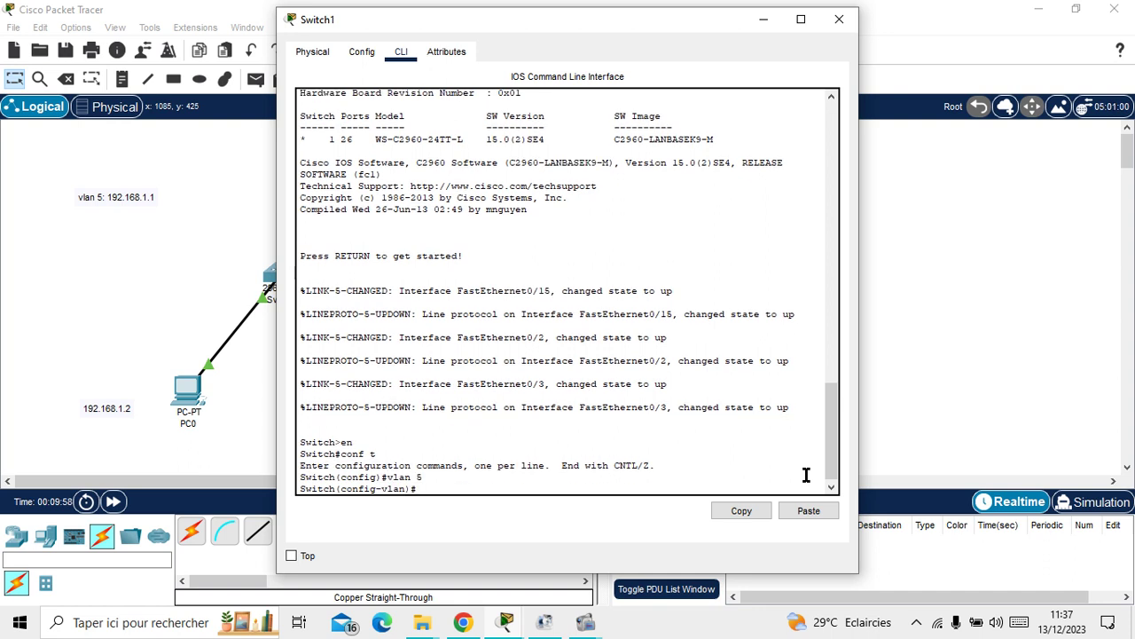
{"action": "type", "text": "n"}
{"action": "type", "text": "om"}
{"action": "key", "text": "BackSpace"}
{"action": "type", "text": "am fptech"}
{"action": "key", "text": "Return"}
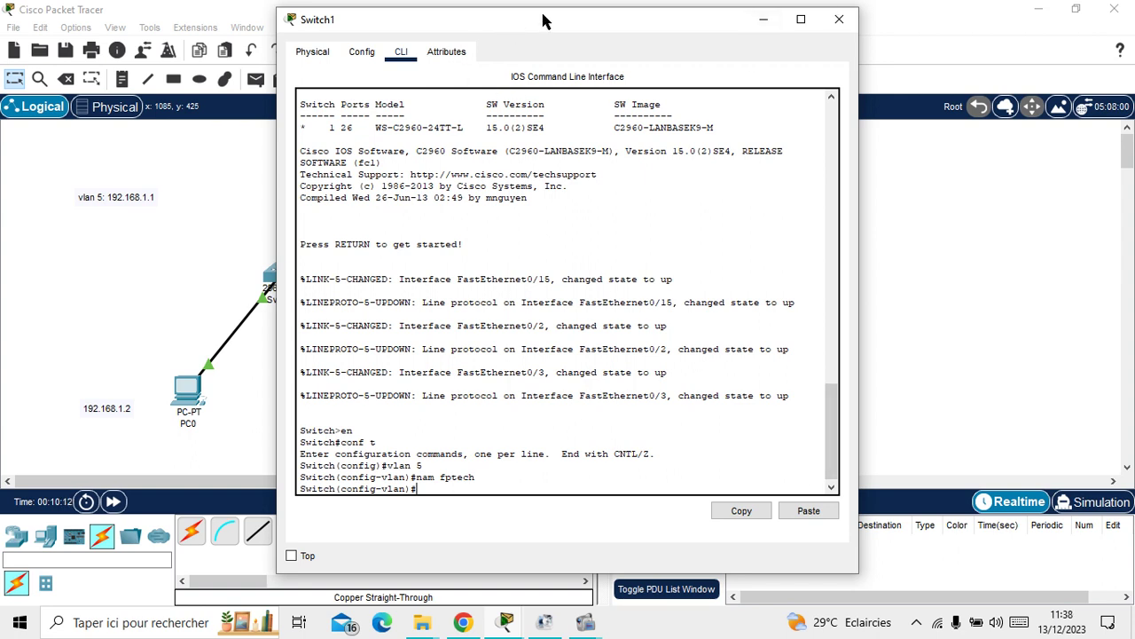
Maximize the Switch1 window and assign the interface range fa 0/1-5 to access VLAN 5
{"action": "mouse_move", "coordinate": [560, 21]}
{"action": "left_mouse_down"}
{"action": "mouse_move", "coordinate": [784, 22]}
{"action": "mouse_move", "coordinate": [588, 20]}
{"action": "mouse_move", "coordinate": [568, 4]}
{"action": "left_mouse_up"}
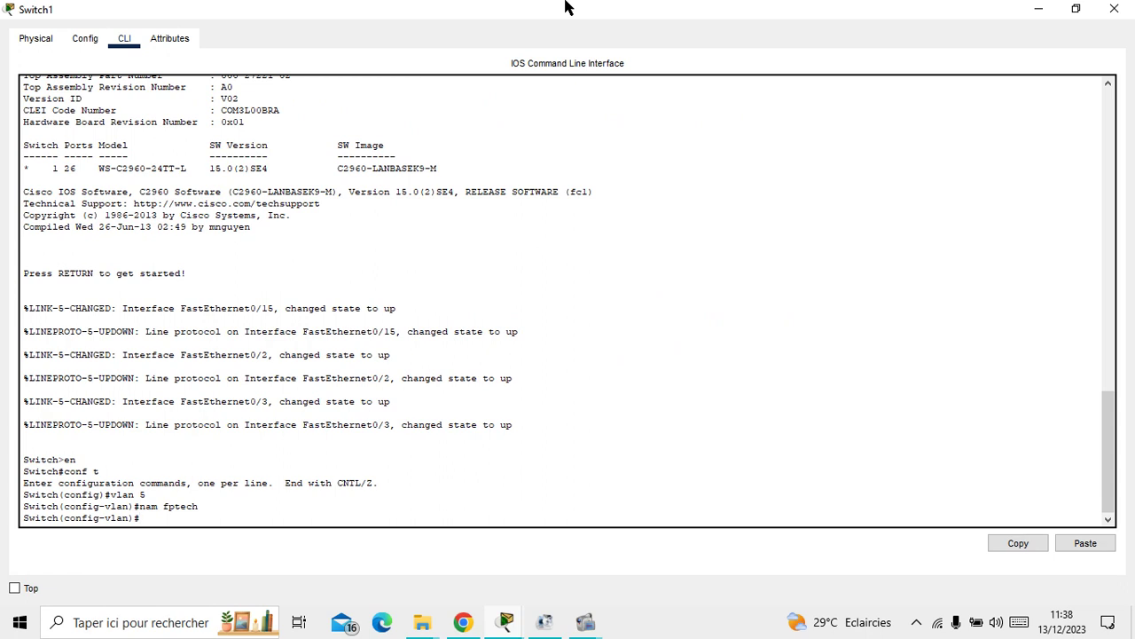
{"action": "type", "text": "int ra fa 0/1-5"}
{"action": "key", "text": "Return"}
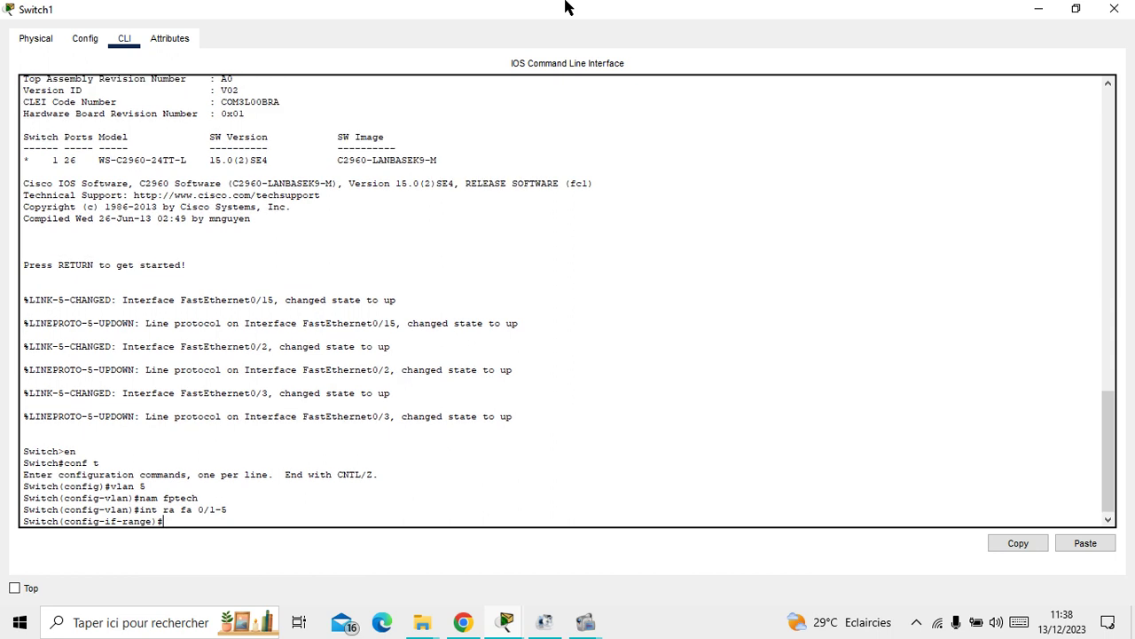
{"action": "type", "text": "switchport acces vlan 5"}
{"action": "key", "text": "Return"}
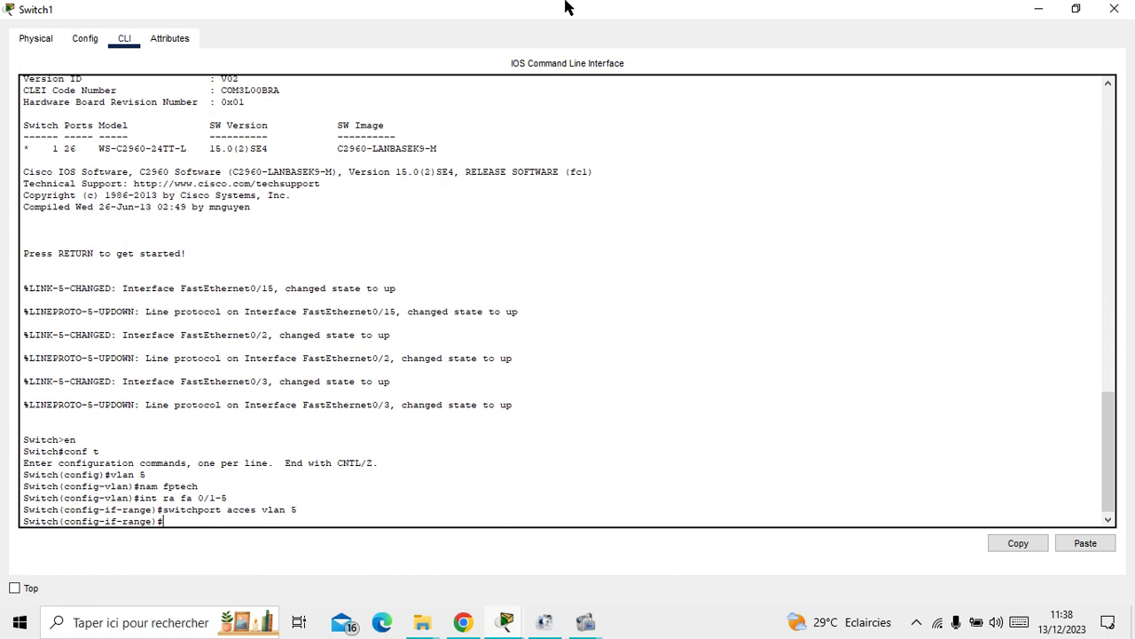
Display Switch1's VLAN table with do show vlan, check the fptech entry and its status, and close the switch window
{"action": "type", "text": "do show vlan"}
{"action": "key", "text": "Return"}
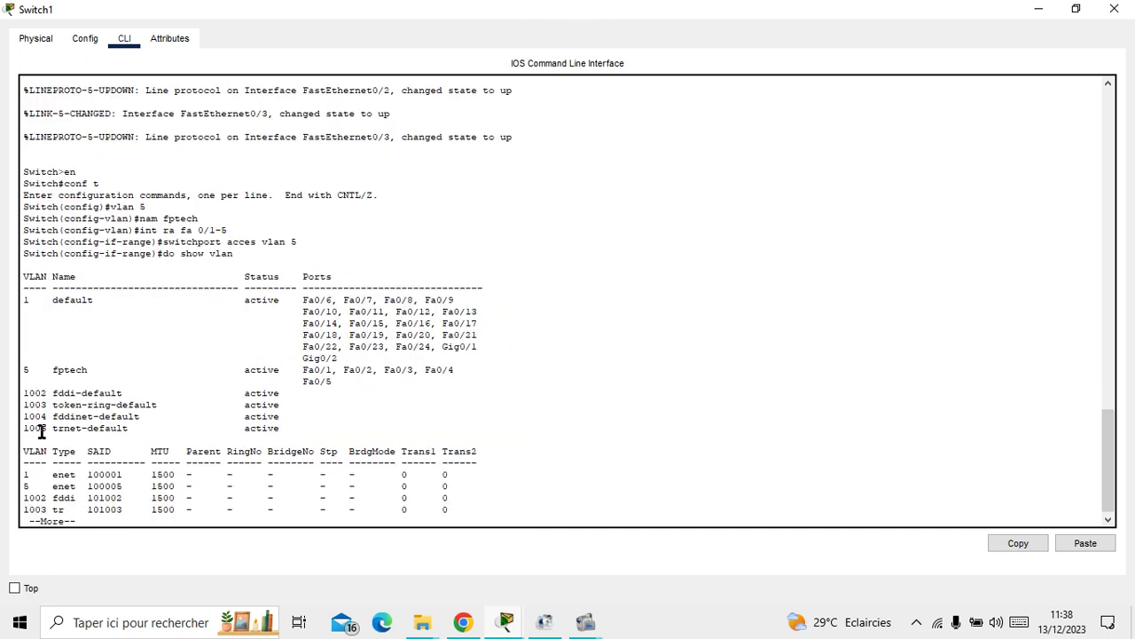
{"action": "left_click_drag", "start_coordinate": [42, 371], "coordinate": [101, 372]}
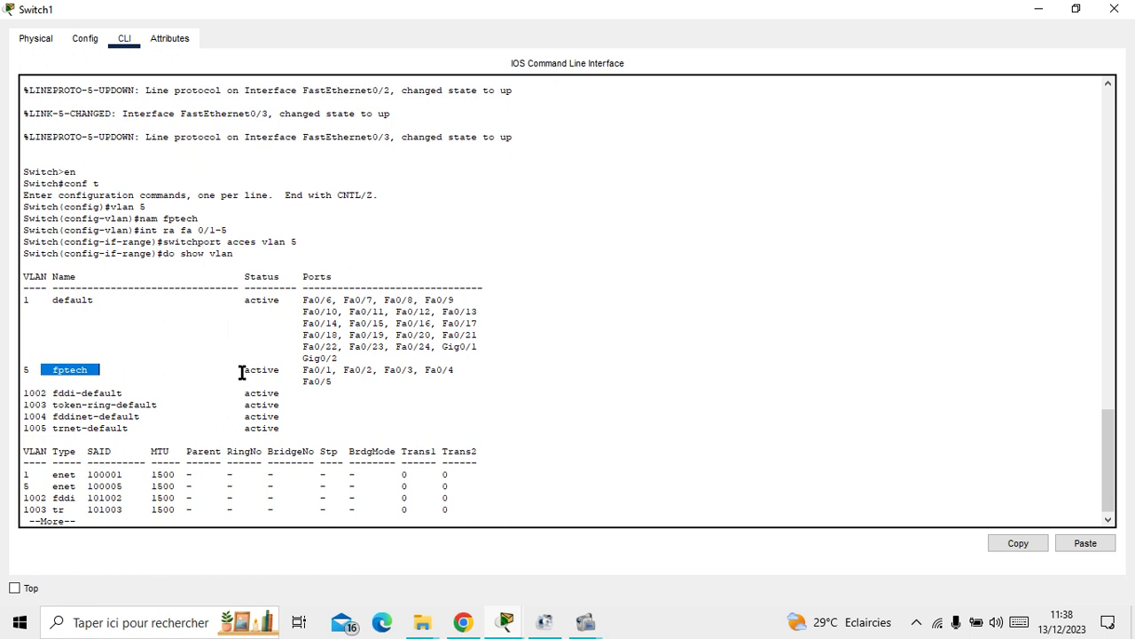
{"action": "left_click_drag", "start_coordinate": [241, 373], "coordinate": [277, 373]}
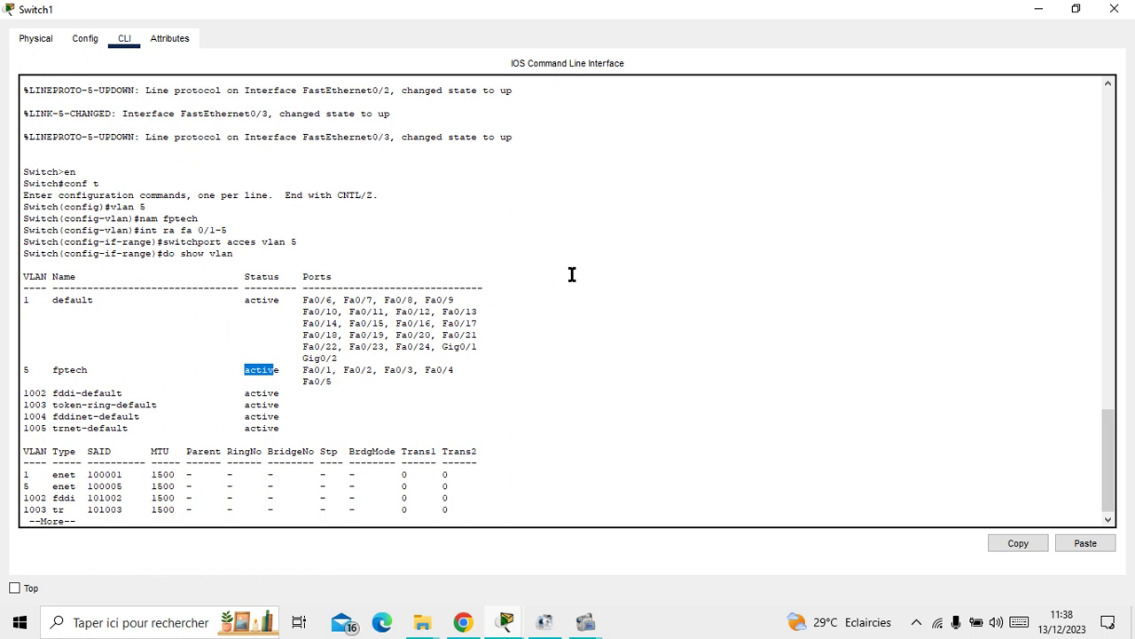
{"action": "left_click", "coordinate": [1115, 9]}
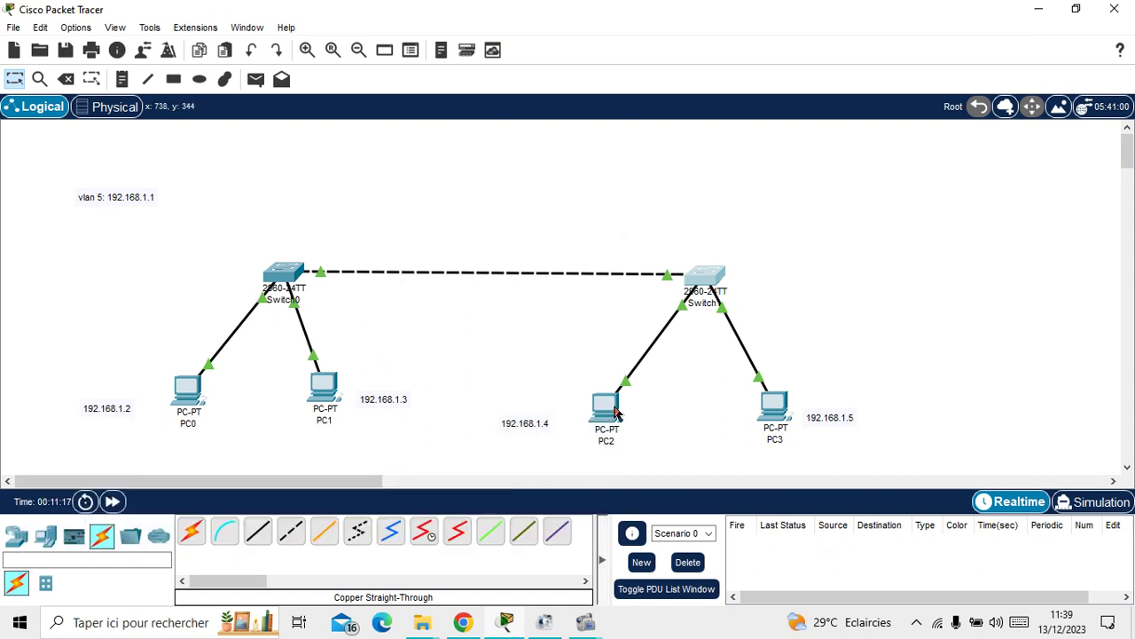
Open PC2's command prompt, ping 192.168.1.5, and close the PC2 window
{"action": "mouse_move", "coordinate": [607, 410]}
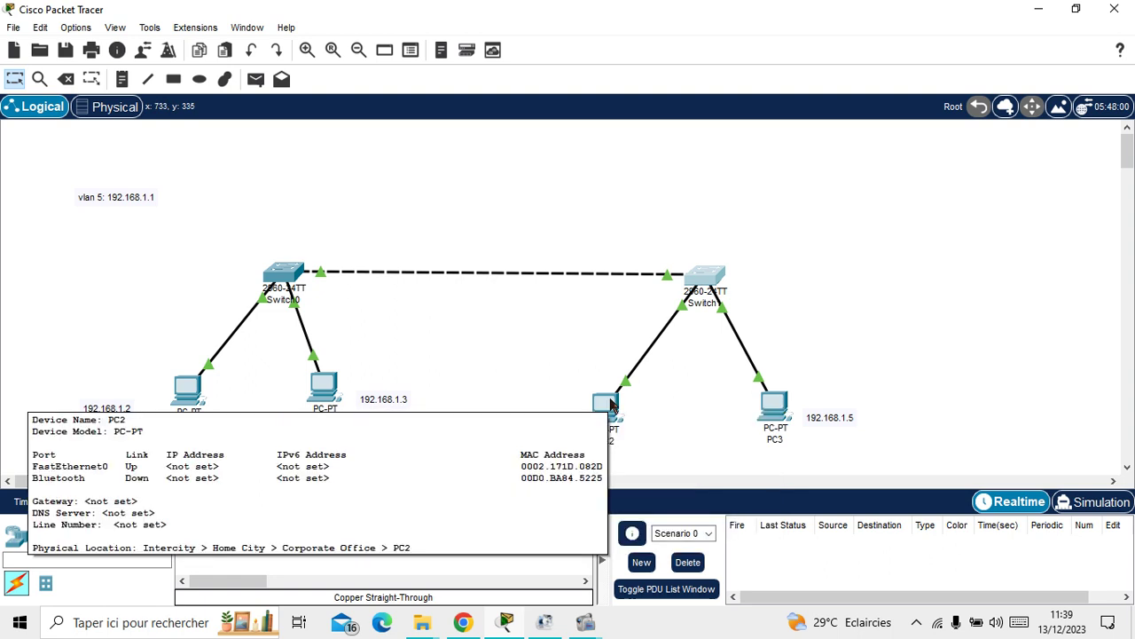
{"action": "left_click", "coordinate": [611, 405]}
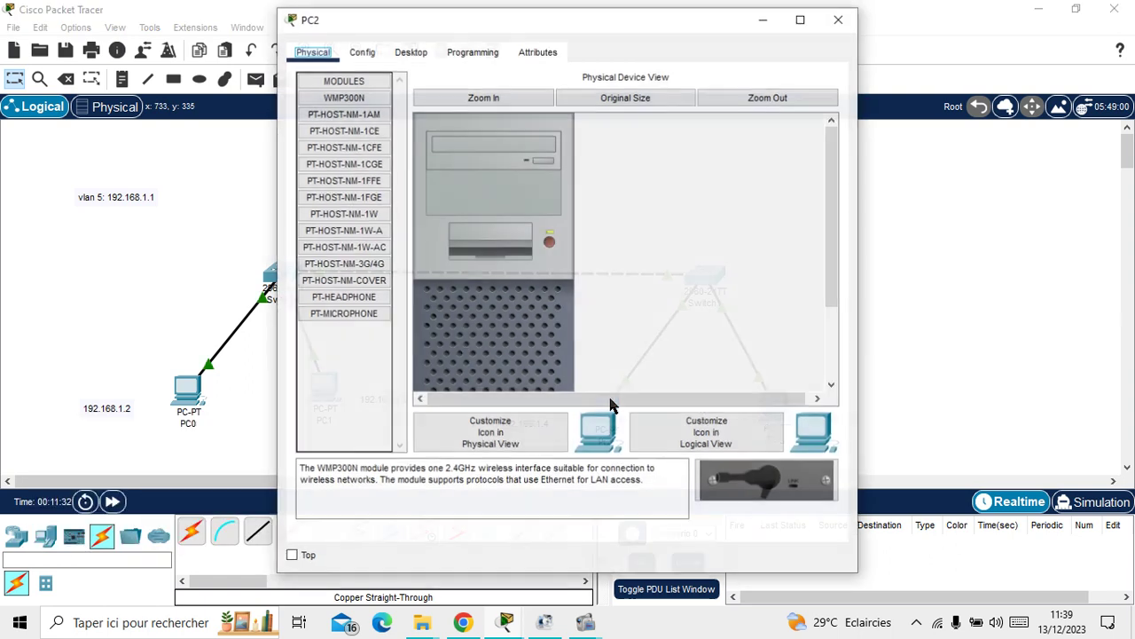
{"action": "left_click_drag", "start_coordinate": [648, 29], "coordinate": [447, 40]}
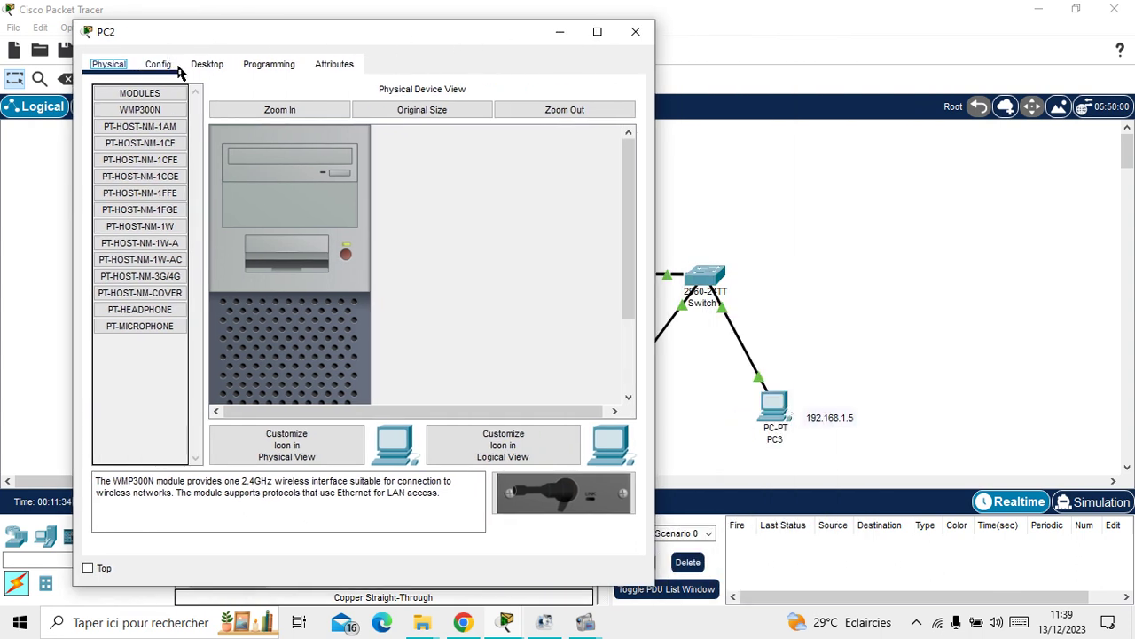
{"action": "left_click", "coordinate": [207, 69]}
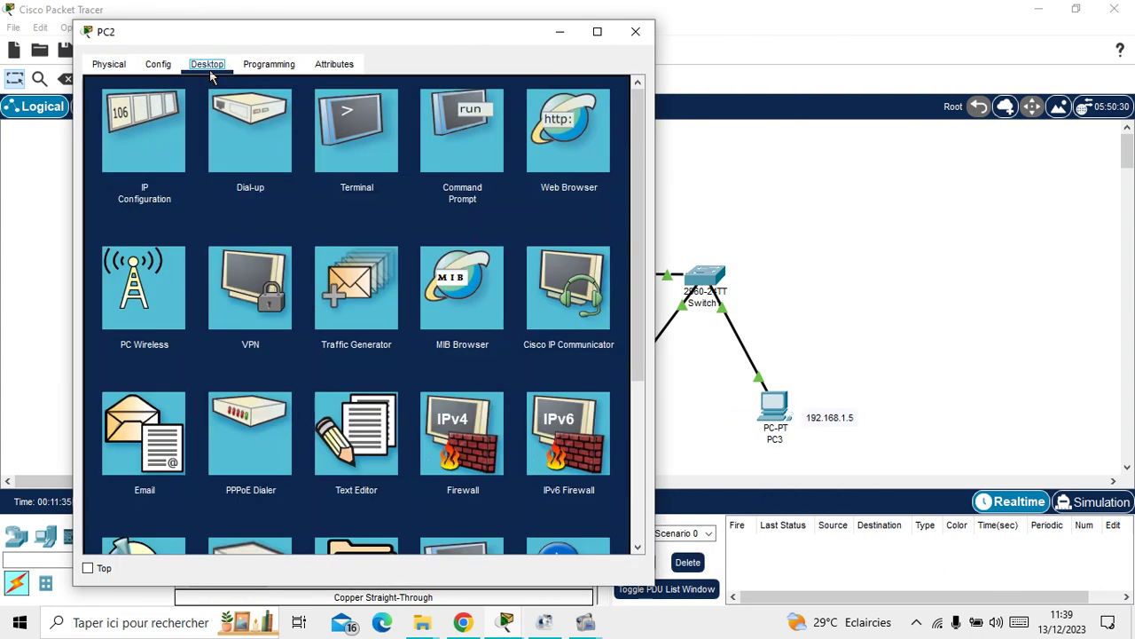
{"action": "left_click", "coordinate": [480, 121]}
{"action": "type", "text": "ping"}
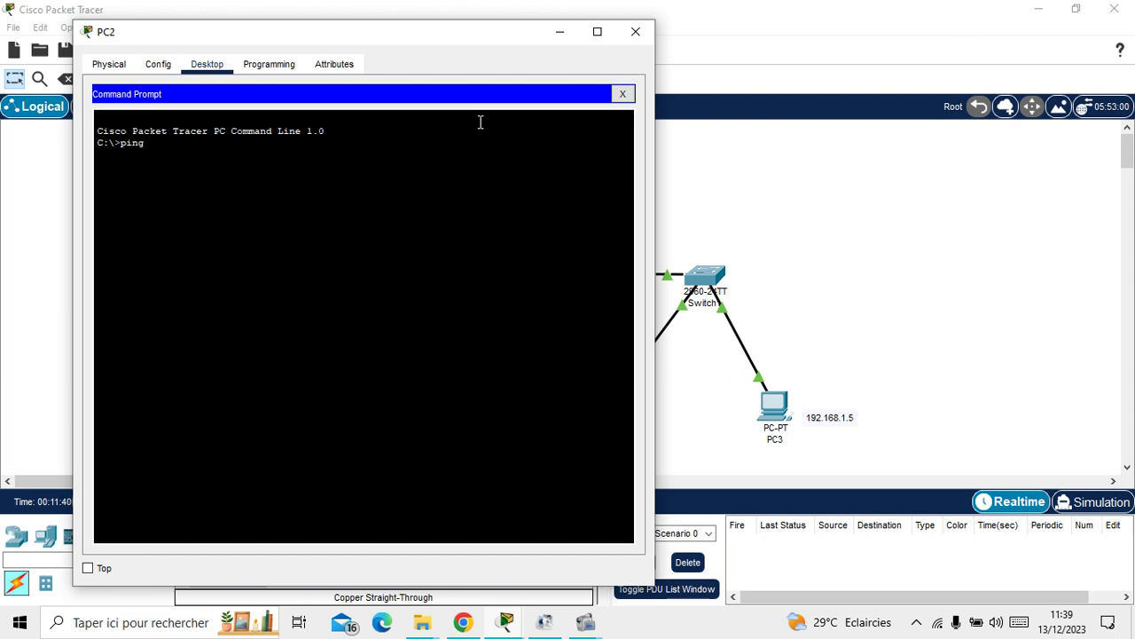
{"action": "type", "text": " 192.168.1.5"}
{"action": "key", "text": "Return"}
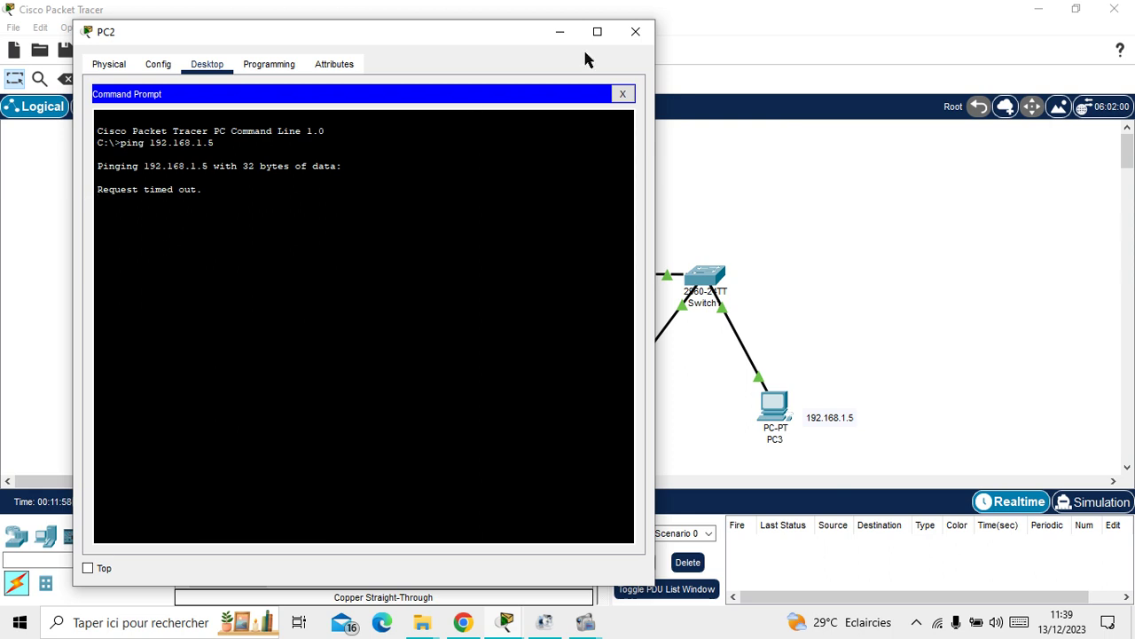
{"action": "left_click", "coordinate": [635, 32]}
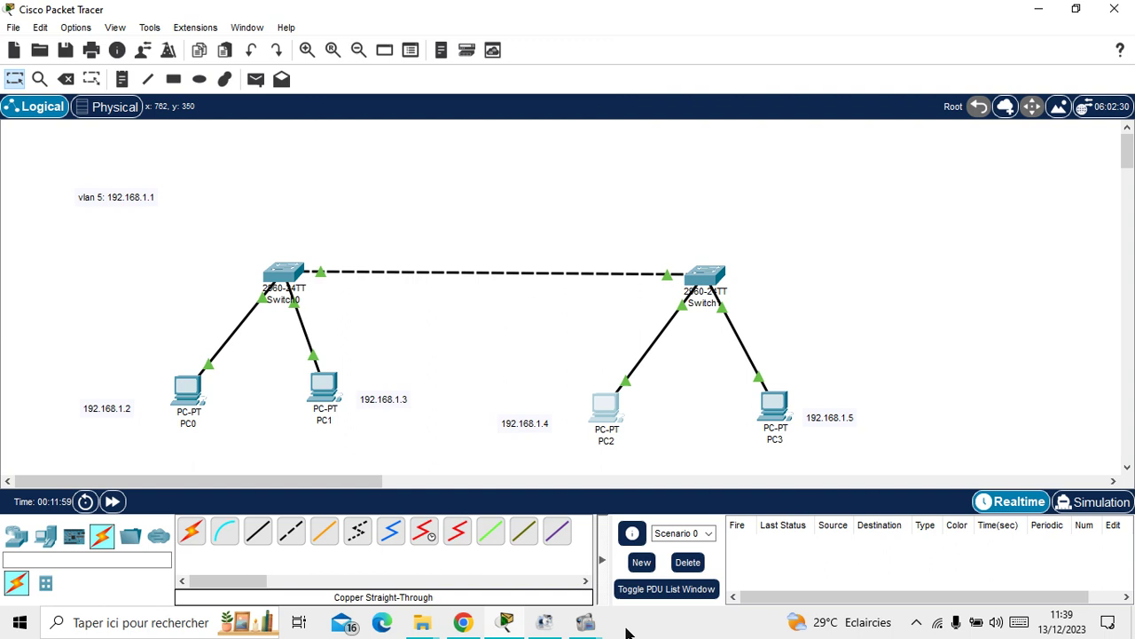
Assign PC2 the static IPv4 address 192.168.1.4 with subnet mask 255.255.255.0 and close its window
{"action": "left_click", "coordinate": [615, 407]}
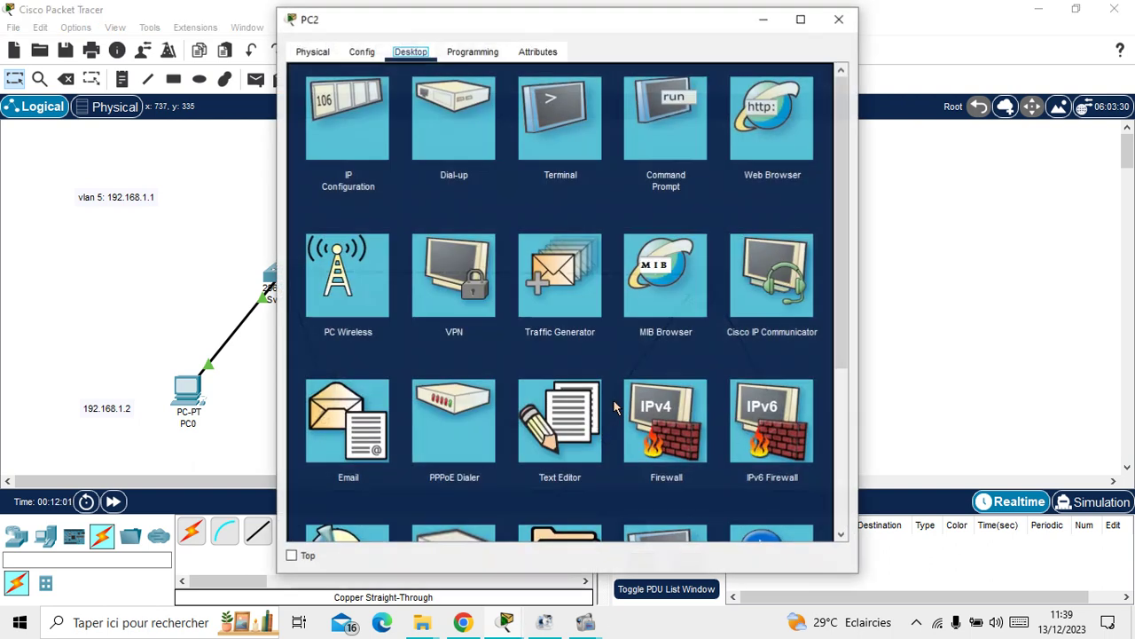
{"action": "left_click", "coordinate": [373, 153]}
{"action": "left_click_drag", "start_coordinate": [624, 20], "coordinate": [317, 21]}
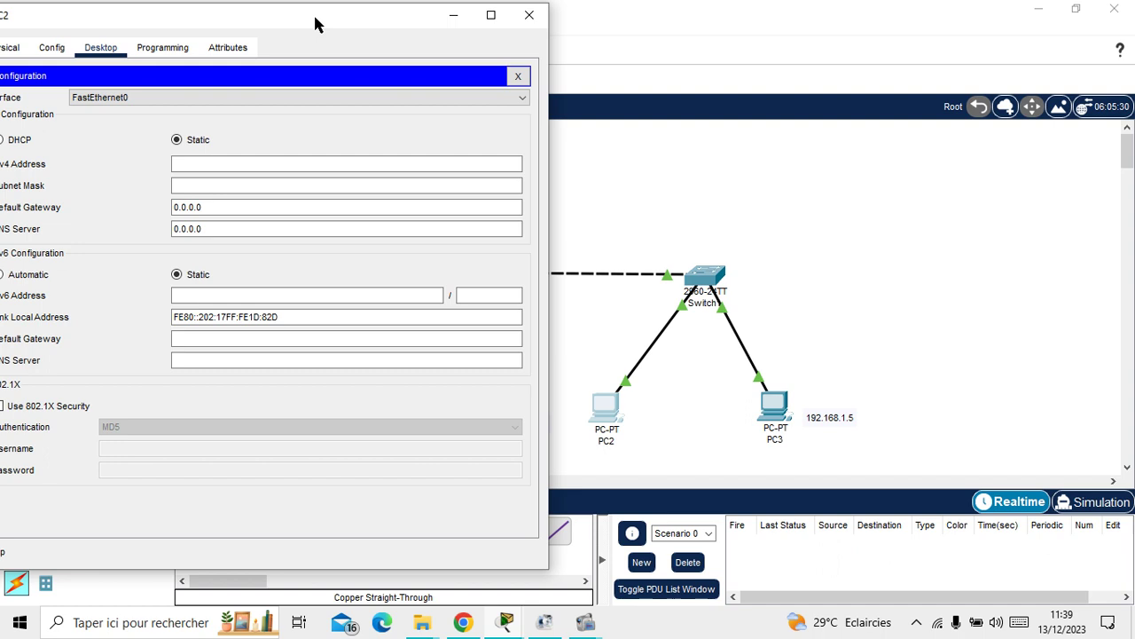
{"action": "left_click", "coordinate": [209, 164]}
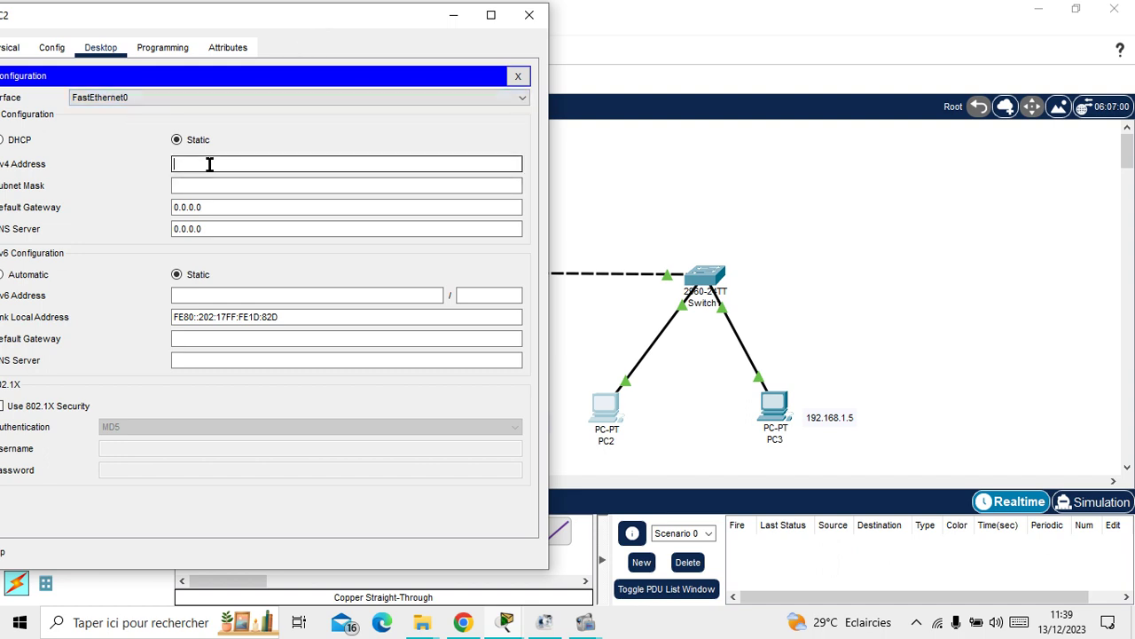
{"action": "type", "text": "192.168.1"}
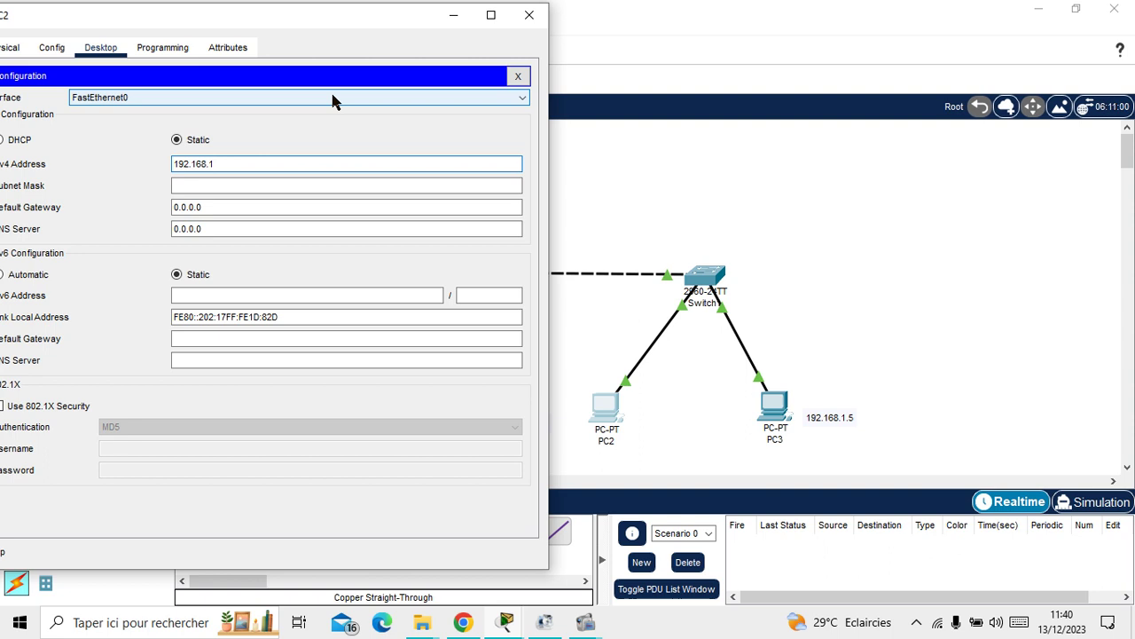
{"action": "type", "text": "."}
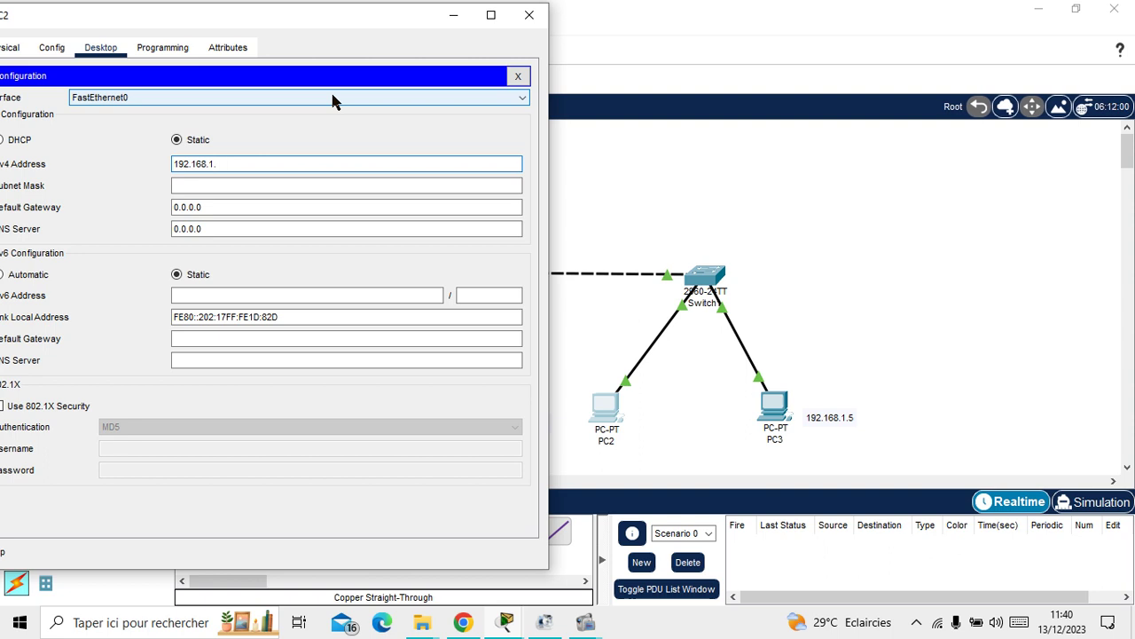
{"action": "type", "text": "4"}
{"action": "mouse_move", "coordinate": [328, 18]}
{"action": "left_mouse_down"}
{"action": "mouse_move", "coordinate": [246, 15]}
{"action": "mouse_move", "coordinate": [337, 15]}
{"action": "left_mouse_up"}
{"action": "left_click", "coordinate": [210, 183]}
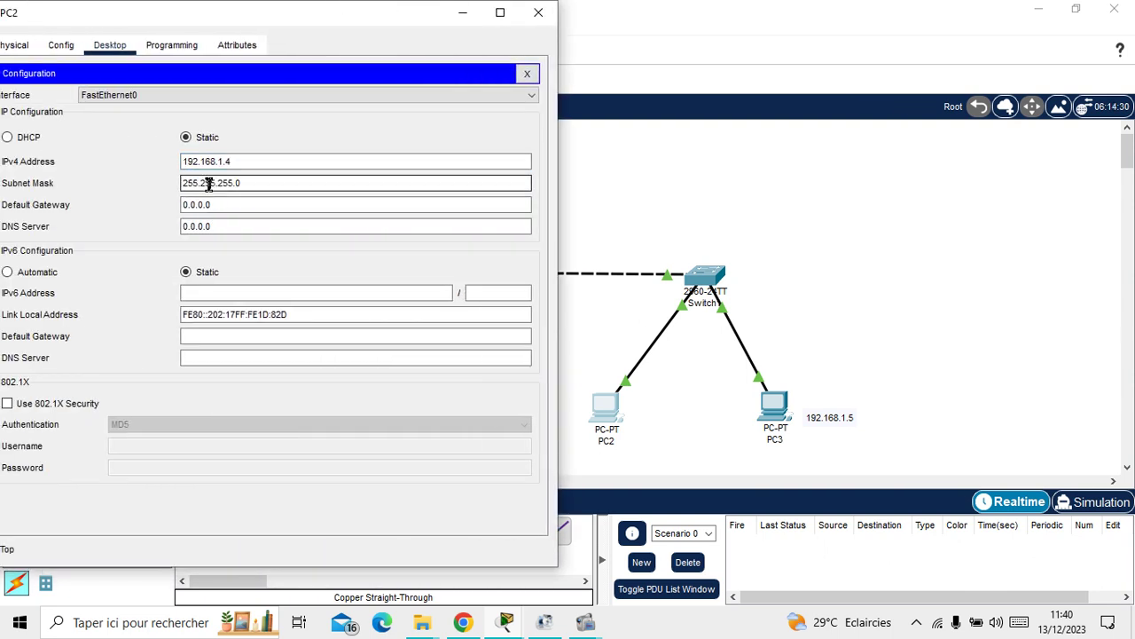
{"action": "left_click", "coordinate": [537, 11]}
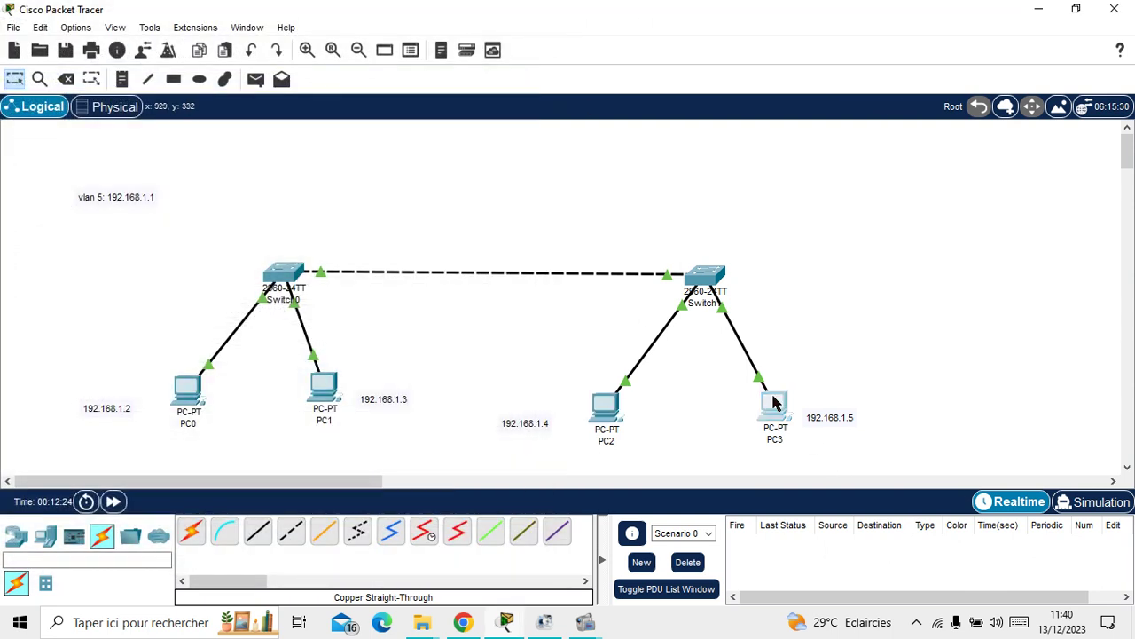
Assign PC3 the static IPv4 address 192.168.1.5 with the default subnet mask and close its window
{"action": "left_click", "coordinate": [771, 400]}
{"action": "left_click", "coordinate": [411, 51]}
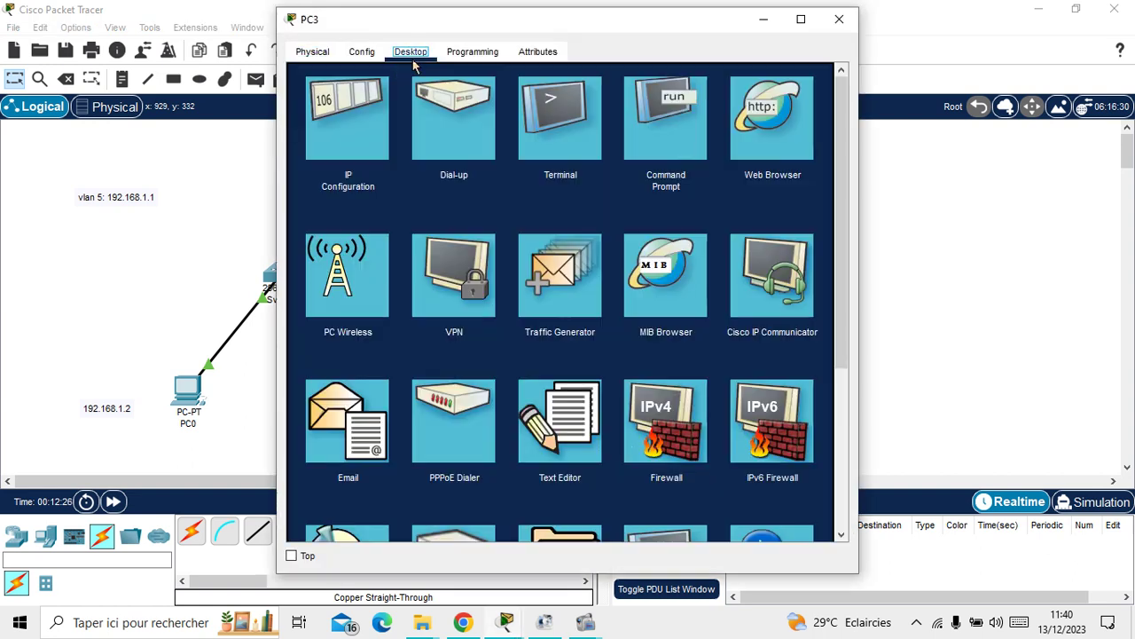
{"action": "left_click", "coordinate": [349, 102]}
{"action": "left_click", "coordinate": [507, 168]}
{"action": "type", "text": "19"}
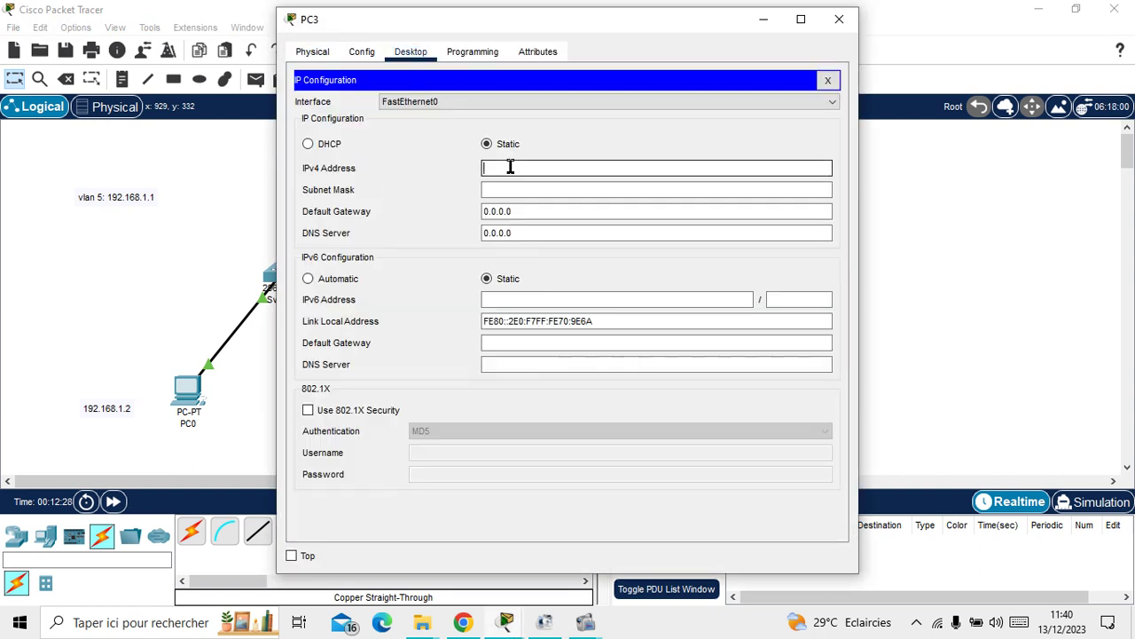
{"action": "type", "text": "2.168.1.5"}
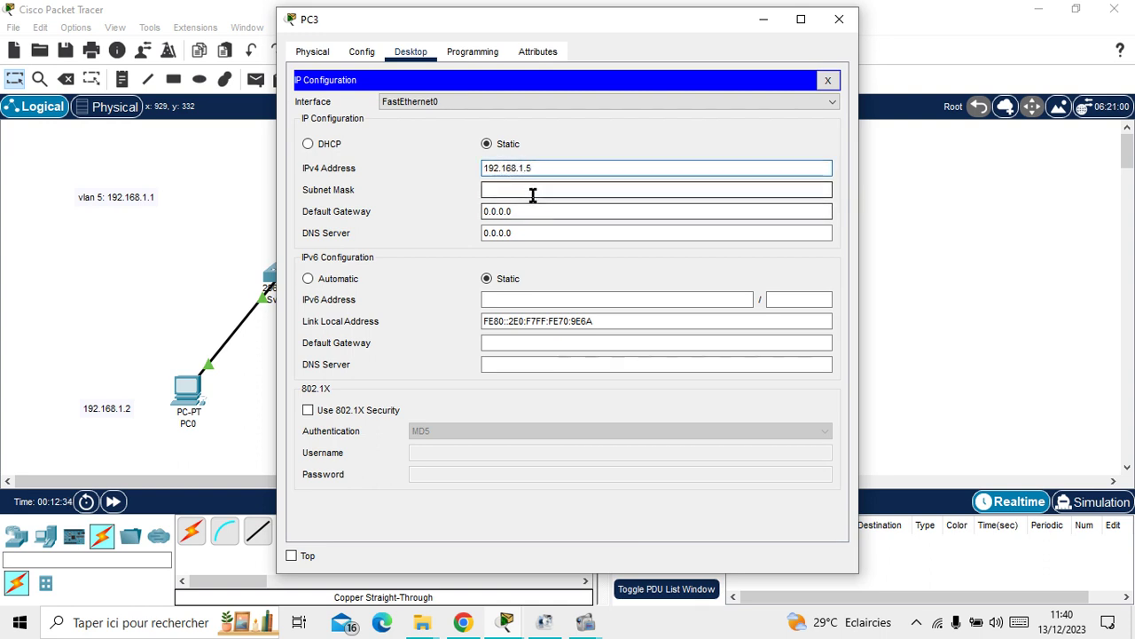
{"action": "left_click", "coordinate": [532, 189]}
{"action": "left_click", "coordinate": [838, 20]}
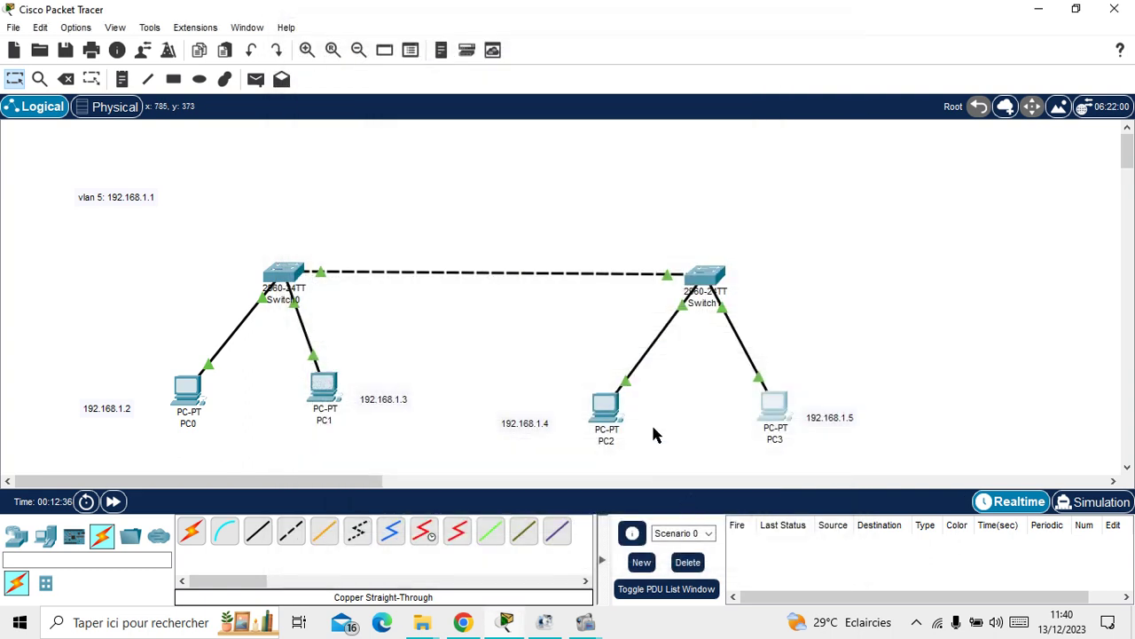
Repeat the ping to 192.168.1.5 from PC2's command prompt and close the window
{"action": "left_click", "coordinate": [603, 401]}
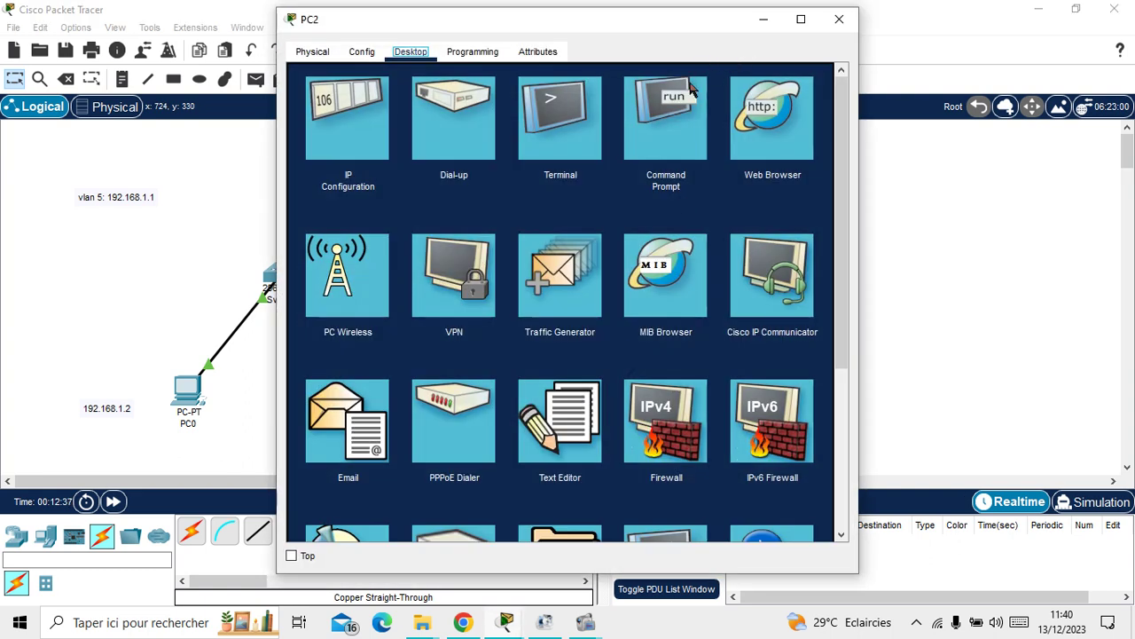
{"action": "left_click", "coordinate": [577, 104]}
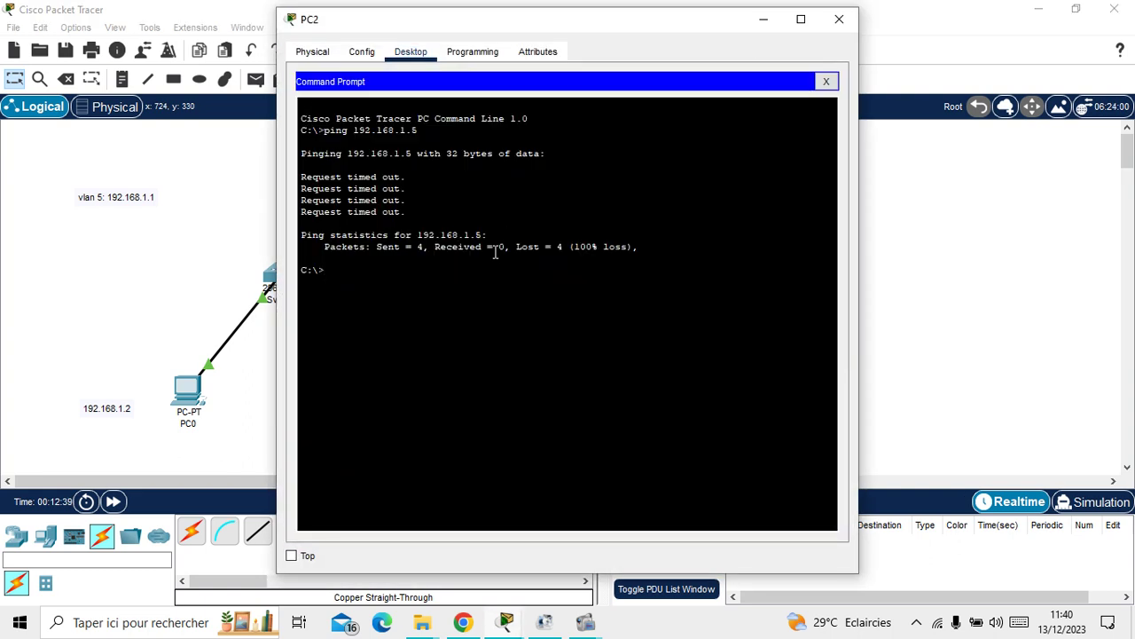
{"action": "key", "text": "Up"}
{"action": "left_click_drag", "start_coordinate": [587, 30], "coordinate": [376, 30]}
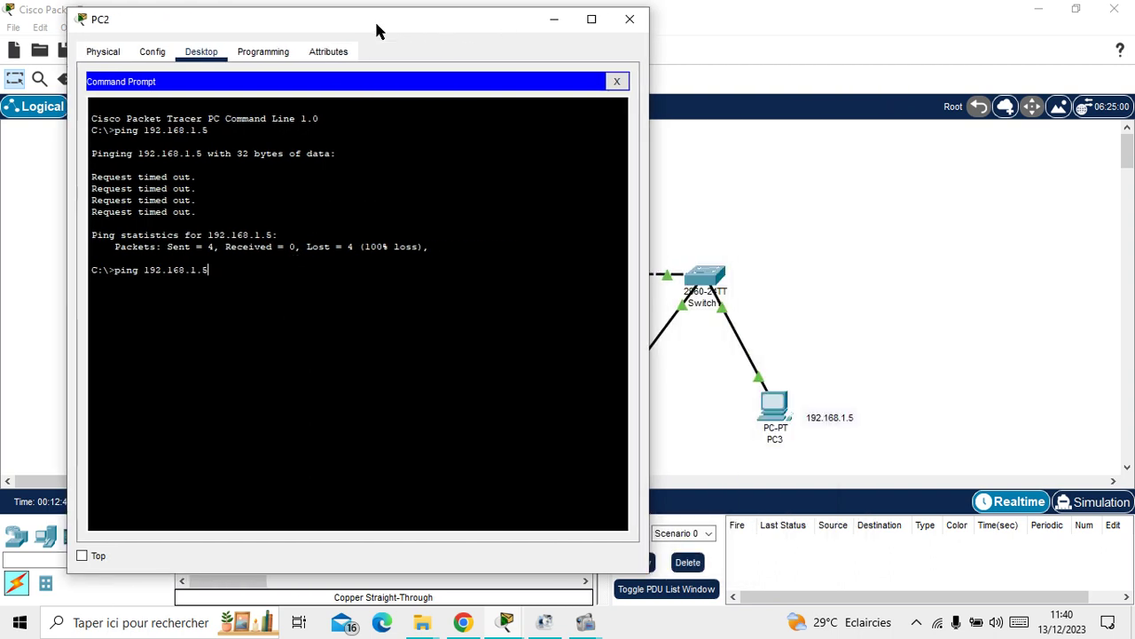
{"action": "key", "text": "Return"}
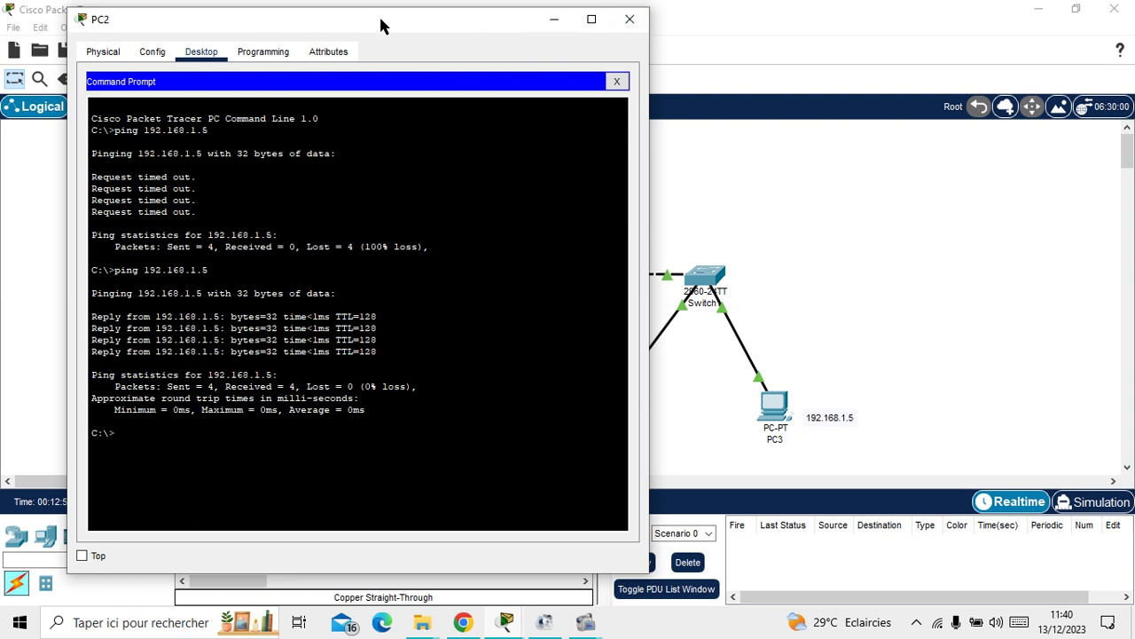
{"action": "left_click", "coordinate": [629, 19]}
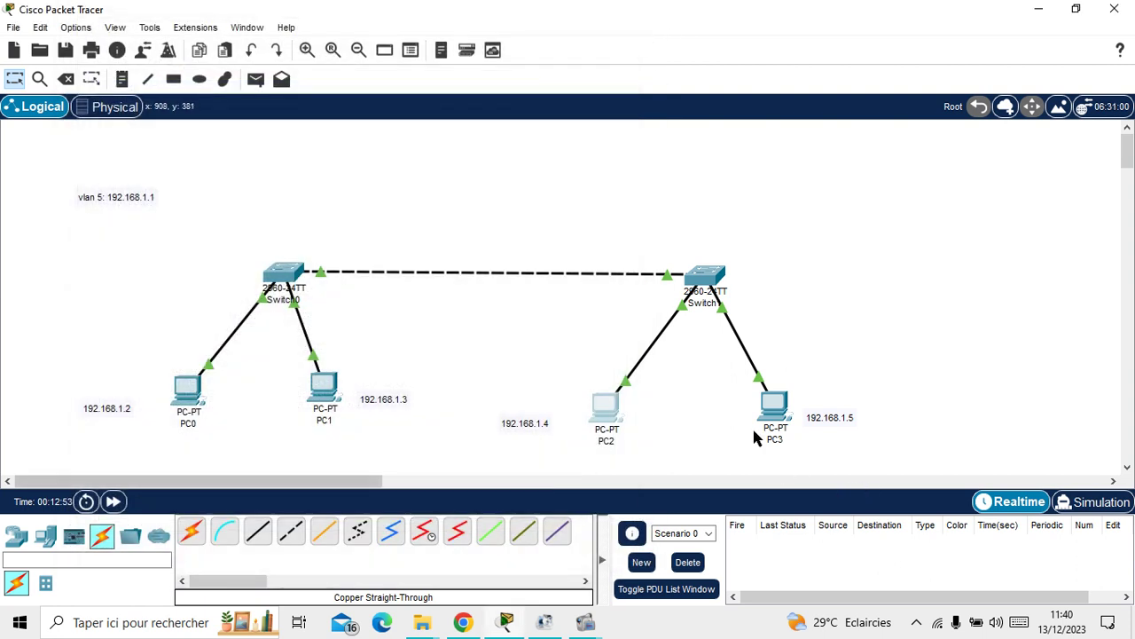
Open PC3's command prompt and ping PC2 at 192.168.1.4
{"action": "left_click", "coordinate": [774, 404]}
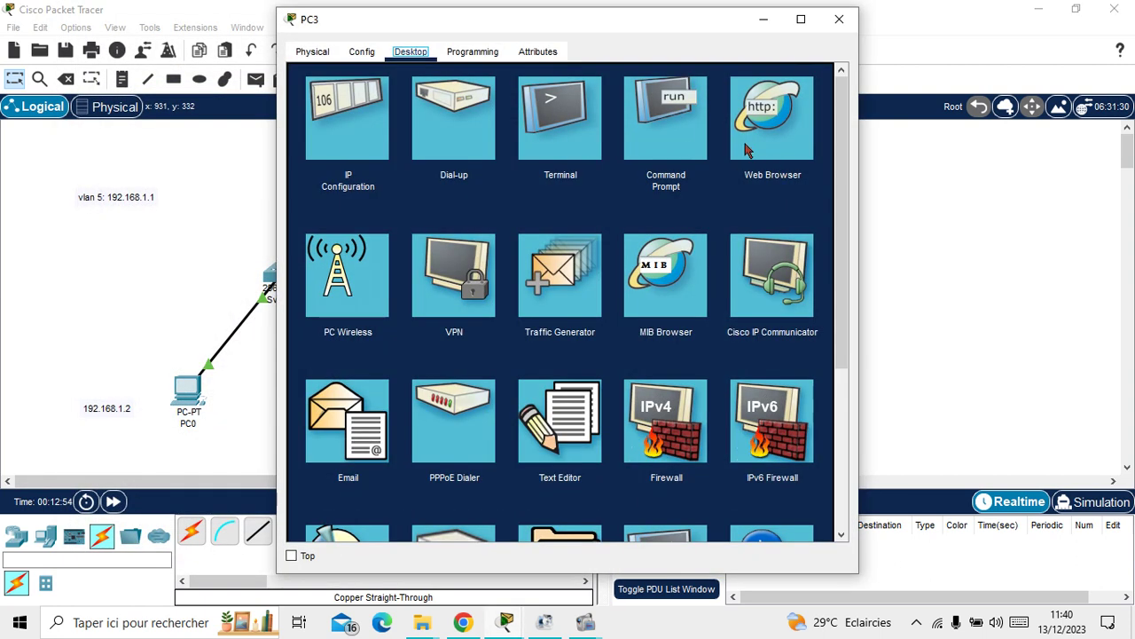
{"action": "left_click", "coordinate": [680, 109]}
{"action": "left_click_drag", "start_coordinate": [553, 31], "coordinate": [940, 25]}
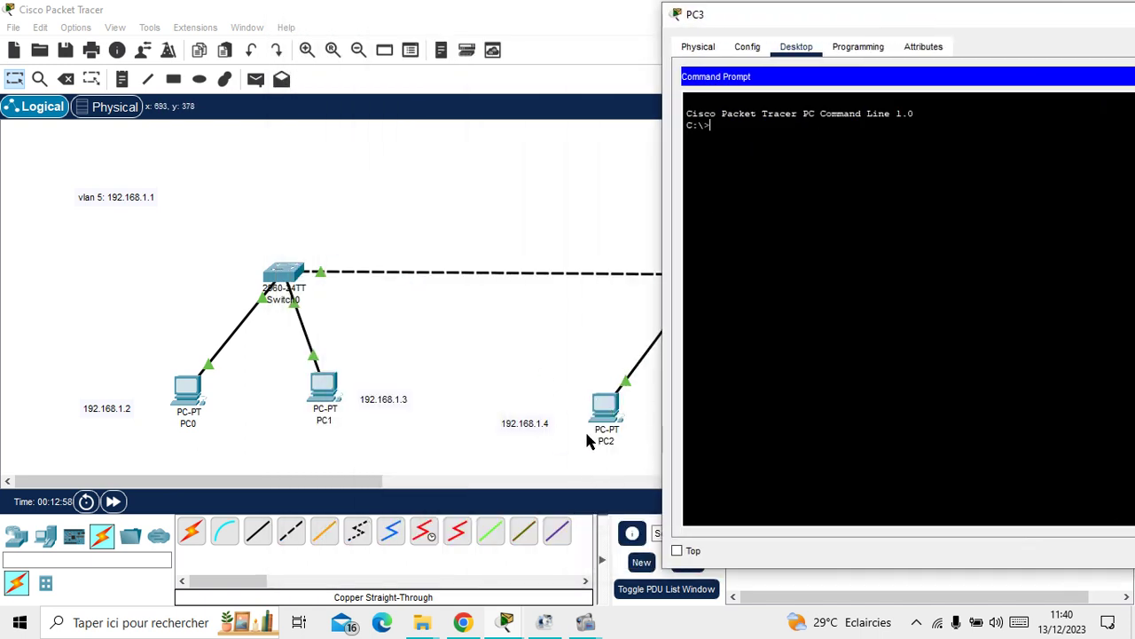
{"action": "type", "text": "ping 192.168."}
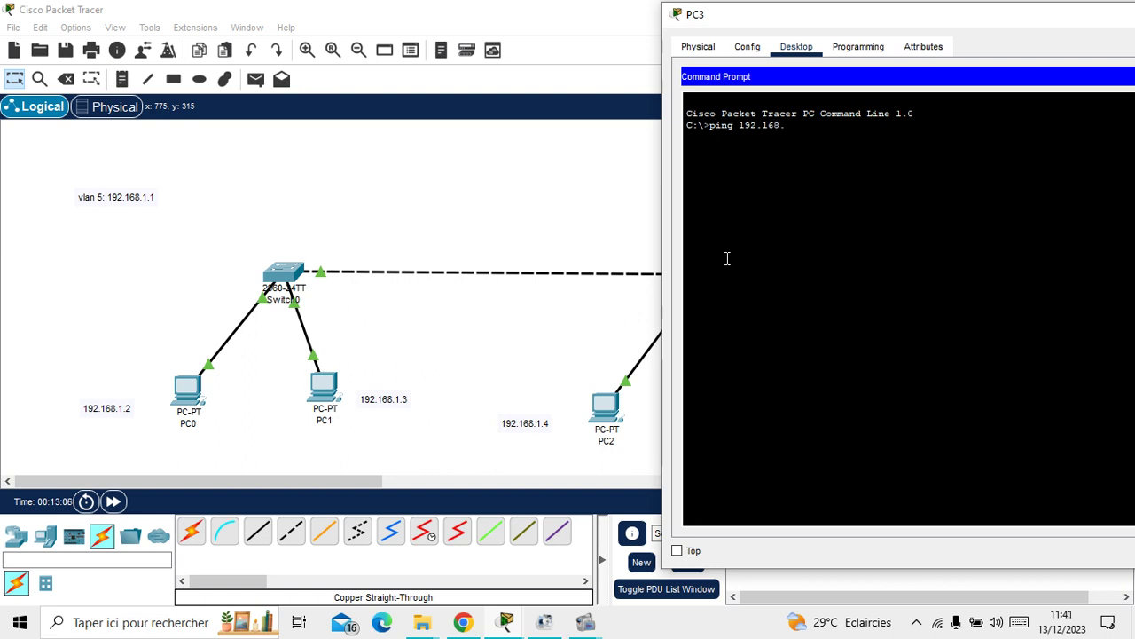
{"action": "type", "text": "1.4"}
{"action": "key", "text": "Return"}
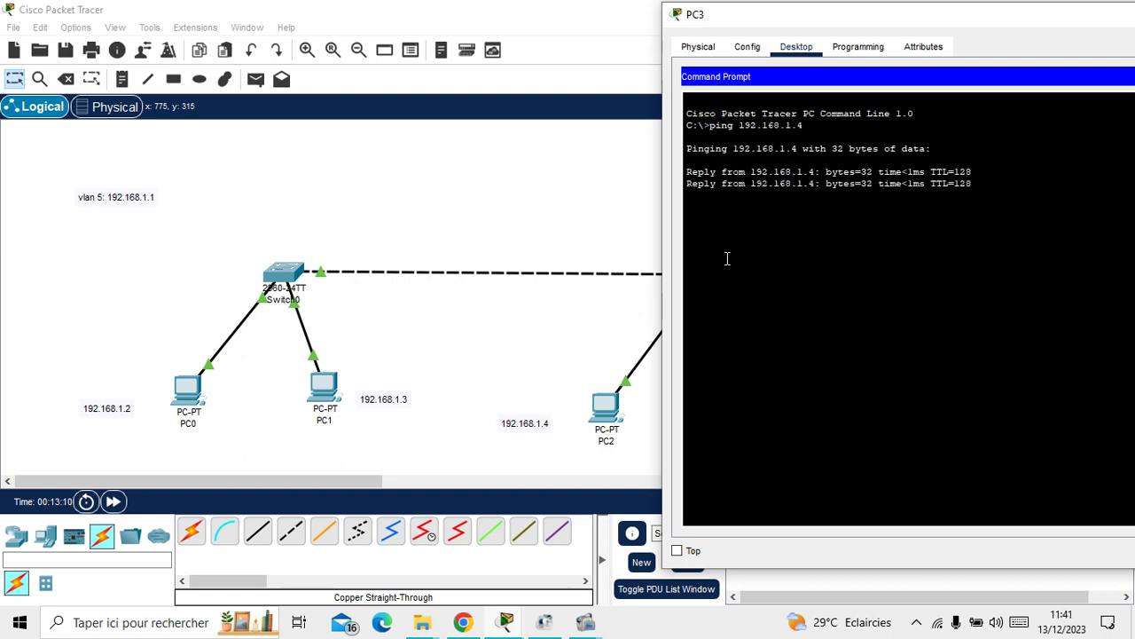
{"action": "left_click_drag", "start_coordinate": [967, 15], "coordinate": [825, 21]}
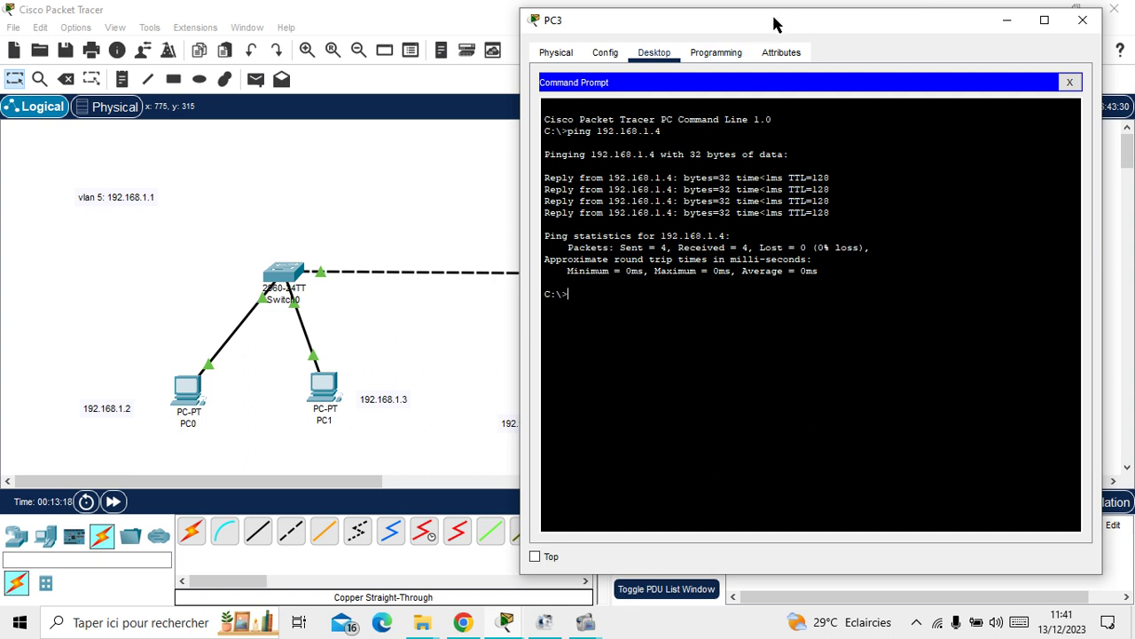
Ping PC0 on the other switch at 192.168.1.2 from PC3, check the statistics, and close the window
{"action": "left_click_drag", "start_coordinate": [779, 20], "coordinate": [872, 36]}
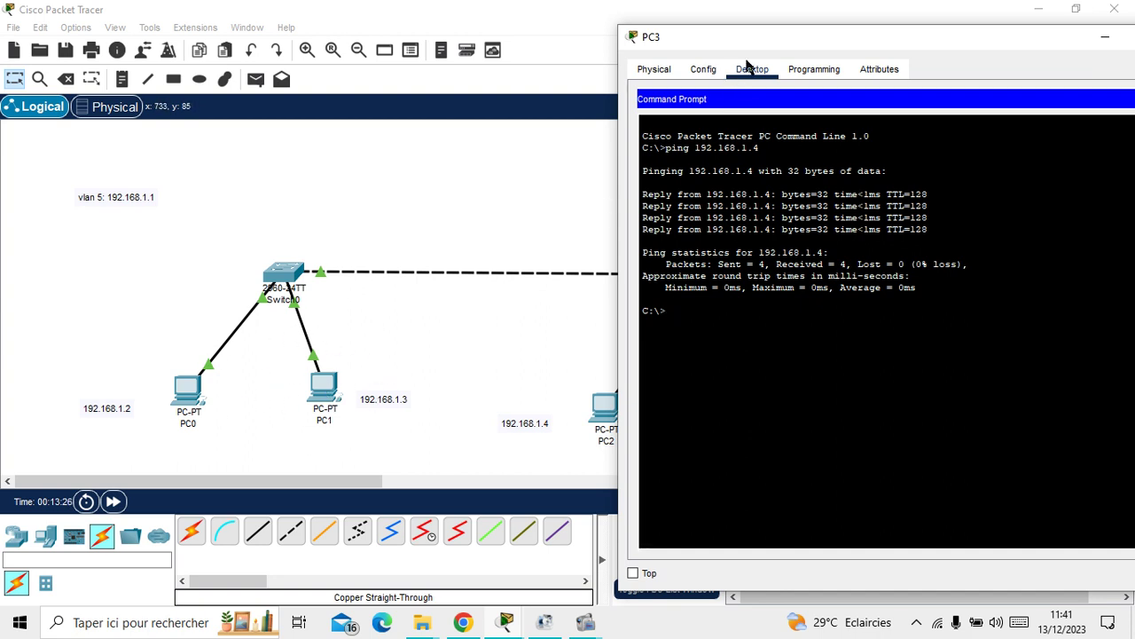
{"action": "type", "text": "ping 192.168.1.2"}
{"action": "key", "text": "Return"}
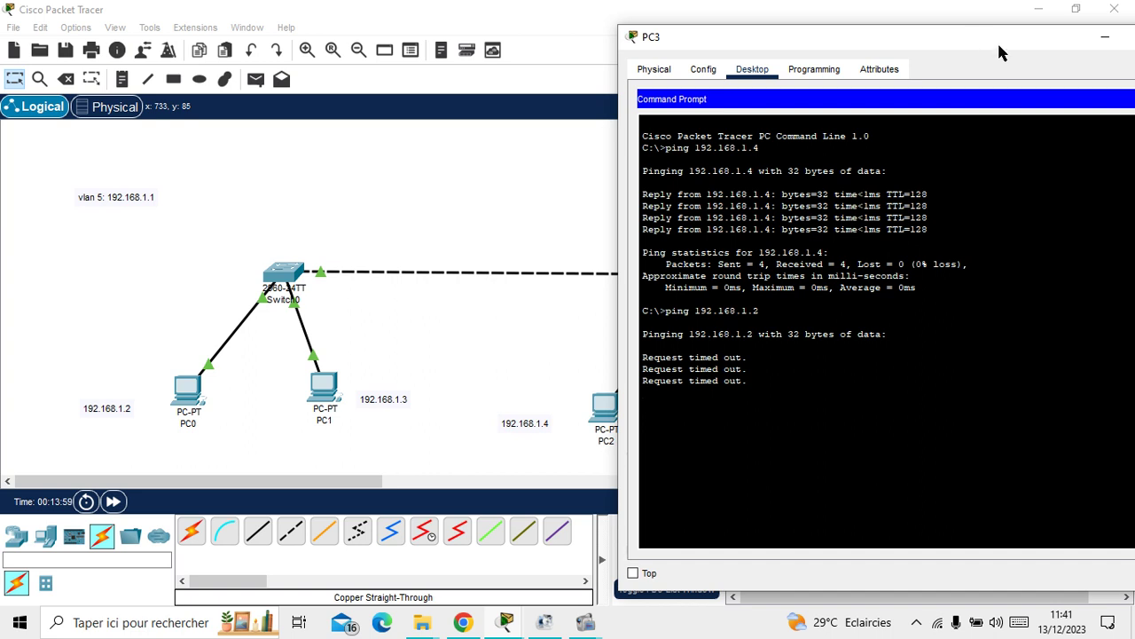
{"action": "left_click_drag", "start_coordinate": [998, 47], "coordinate": [831, 25]}
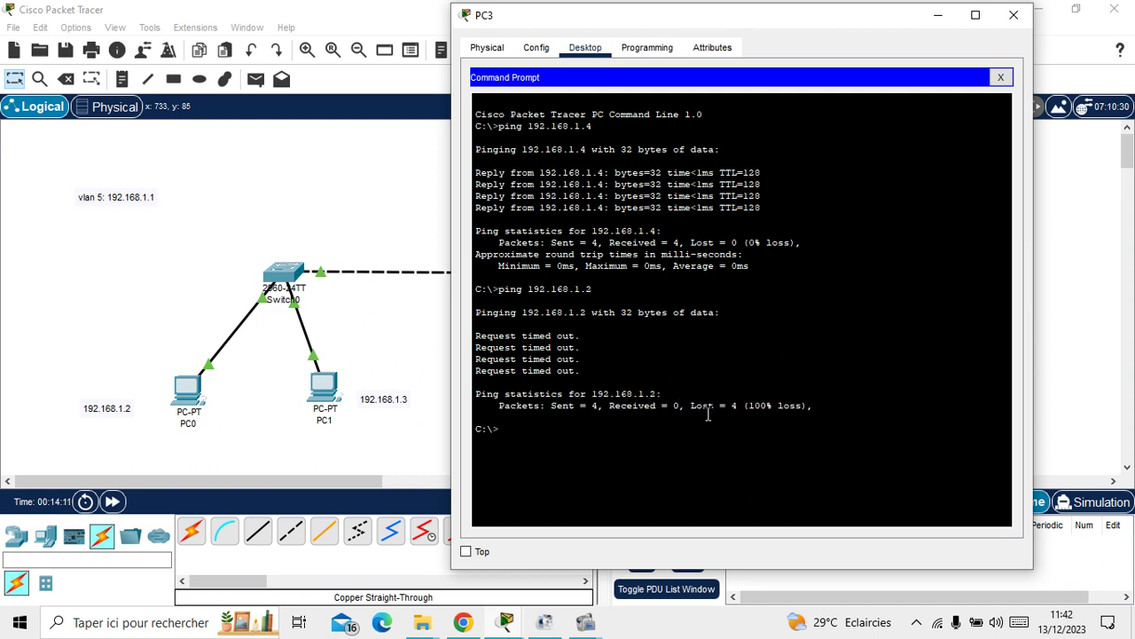
{"action": "left_click", "coordinate": [1013, 15]}
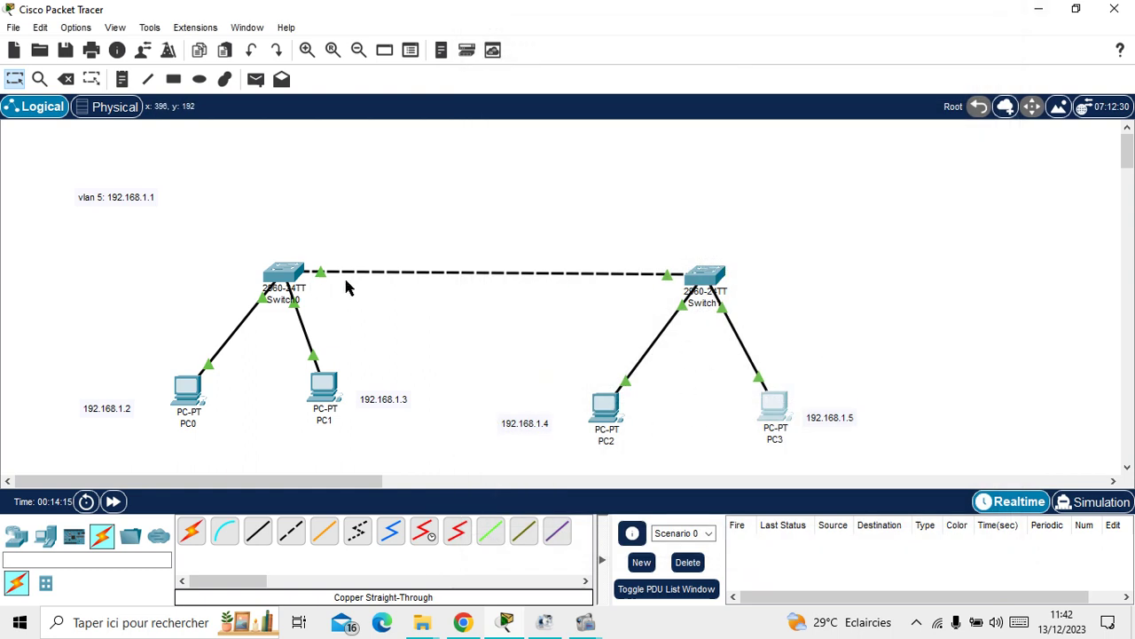
Open Switch0's command line and page through the rest of the VLAN listing to return to the interface-range prompt
{"action": "left_click", "coordinate": [282, 273]}
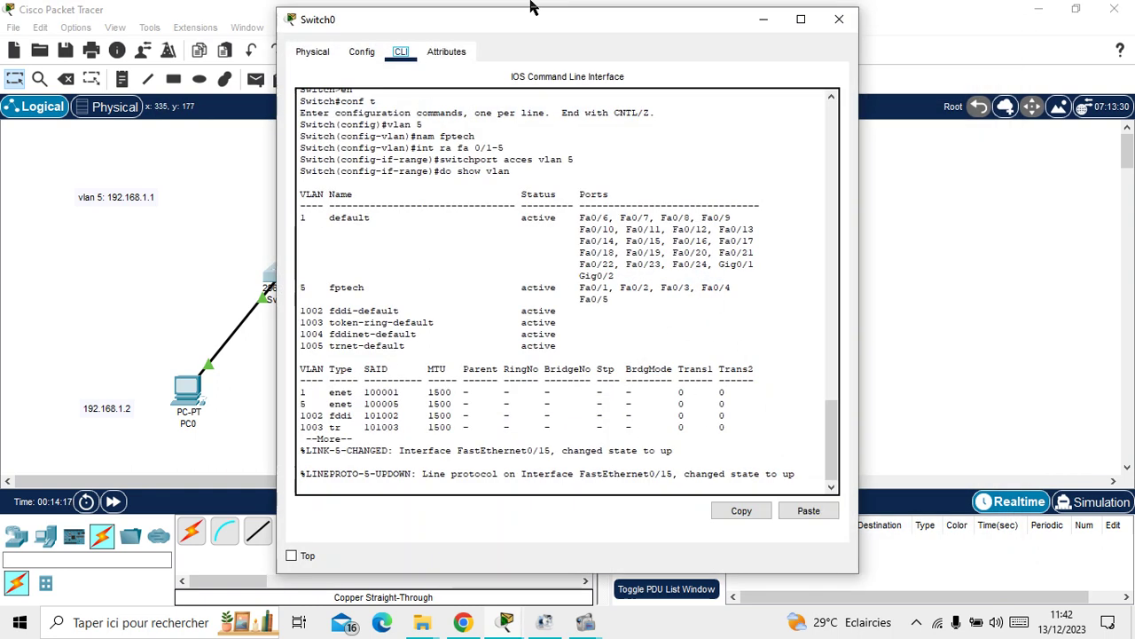
{"action": "left_click", "coordinate": [802, 469]}
{"action": "key", "text": "Return"}
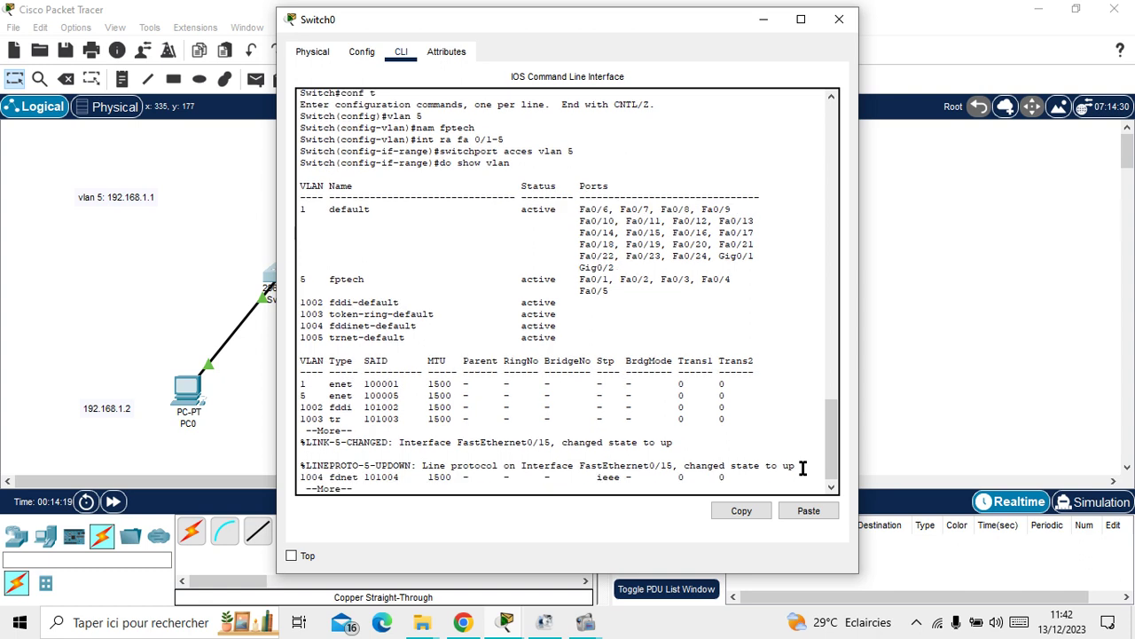
{"action": "key", "text": "Return"}
{"action": "key", "text": "Return"}
{"action": "key", "text": "Return"}
{"action": "key", "text": "Return"}
{"action": "key", "text": "Return"}
{"action": "key", "text": "Return"}
{"action": "key", "text": "Return"}
{"action": "key", "text": "Return"}
{"action": "key", "text": "Return"}
{"action": "key", "text": "Return"}
{"action": "key", "text": "Return"}
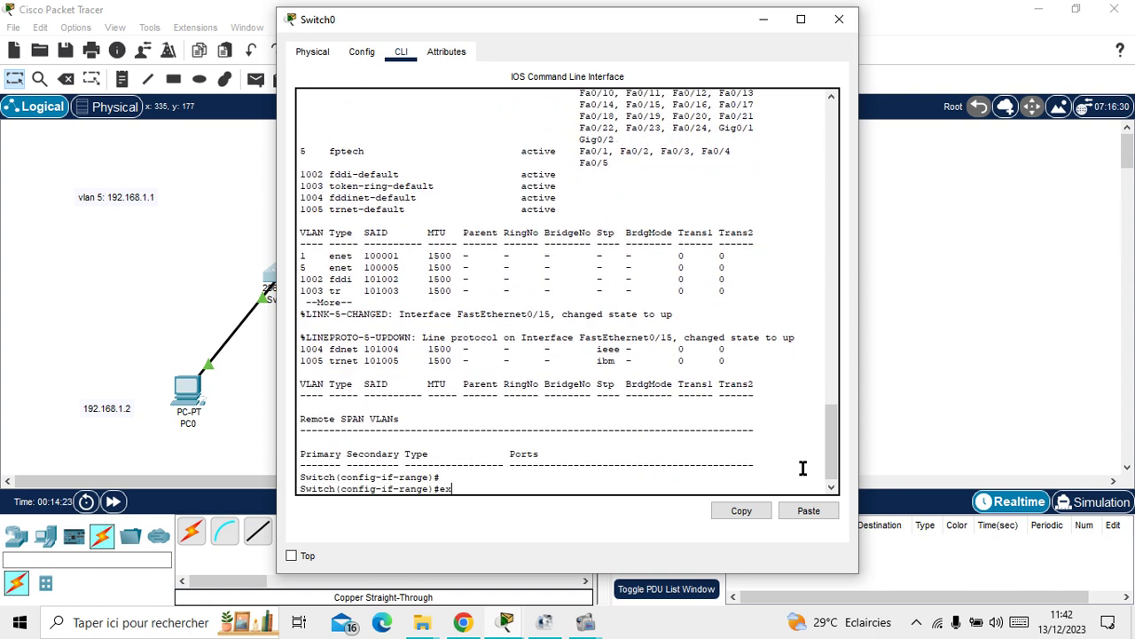
Exit interface-range mode on Switch0 and enter configuration mode for the inter-switch port fa0/15
{"action": "type", "text": "ex"}
{"action": "key", "text": "Return"}
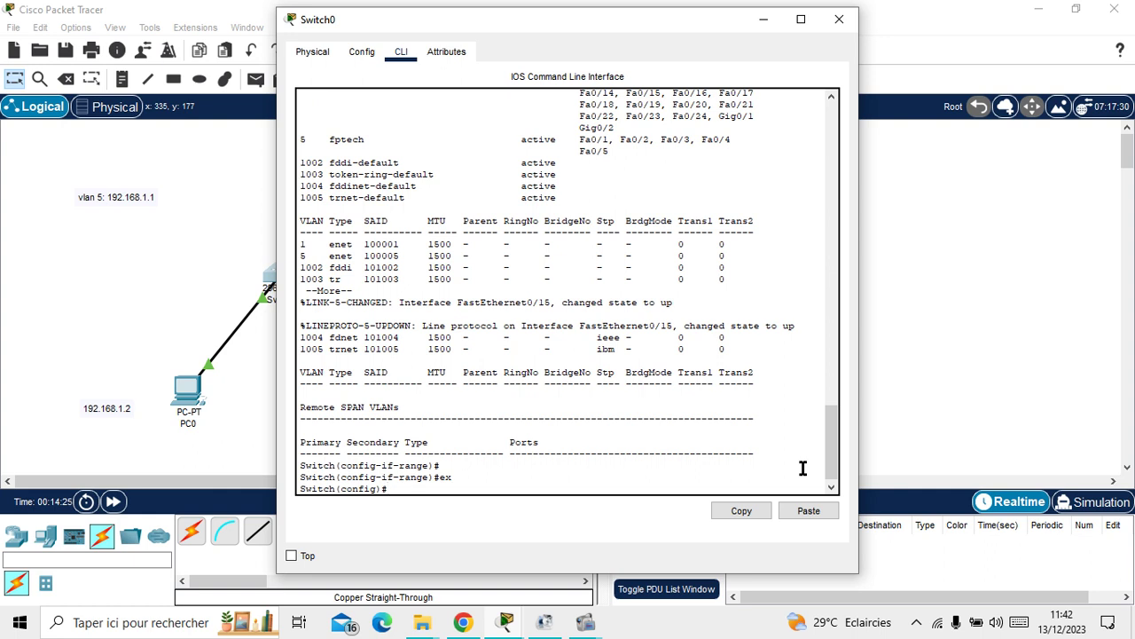
{"action": "left_click_drag", "start_coordinate": [553, 28], "coordinate": [531, 395]}
{"action": "left_click", "coordinate": [462, 276]}
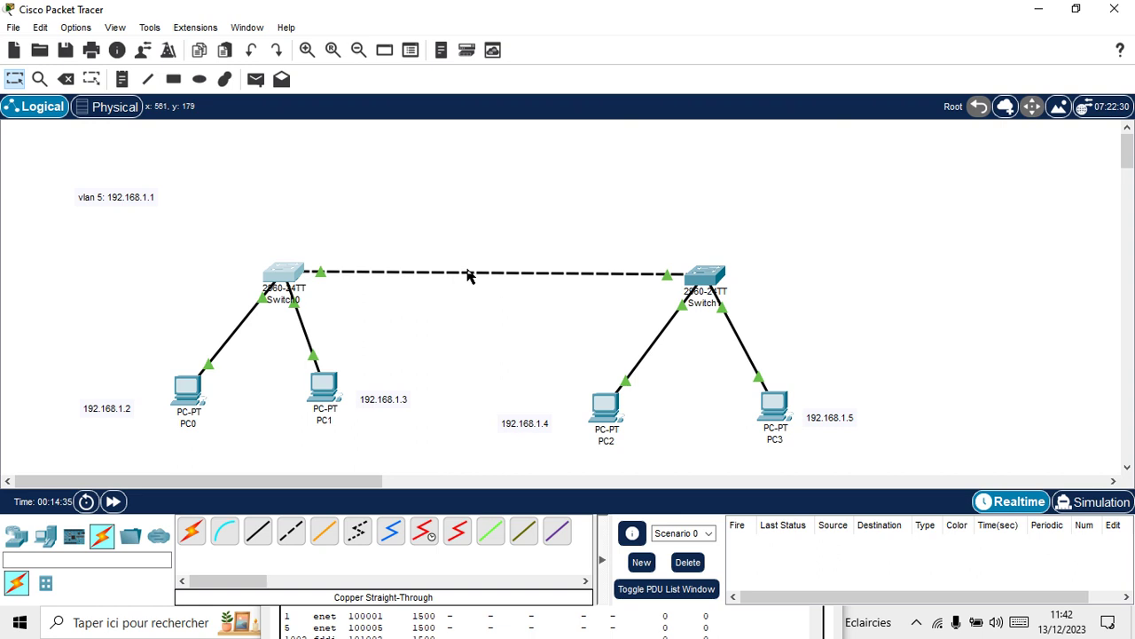
{"action": "left_click", "coordinate": [290, 277]}
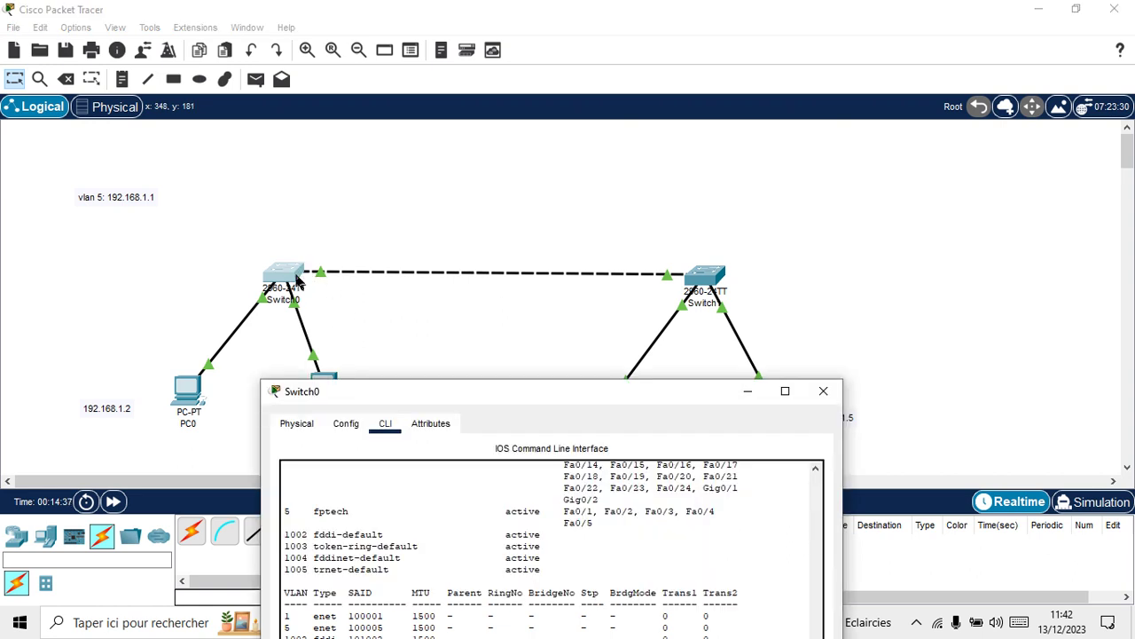
{"action": "left_click_drag", "start_coordinate": [481, 389], "coordinate": [483, 68]}
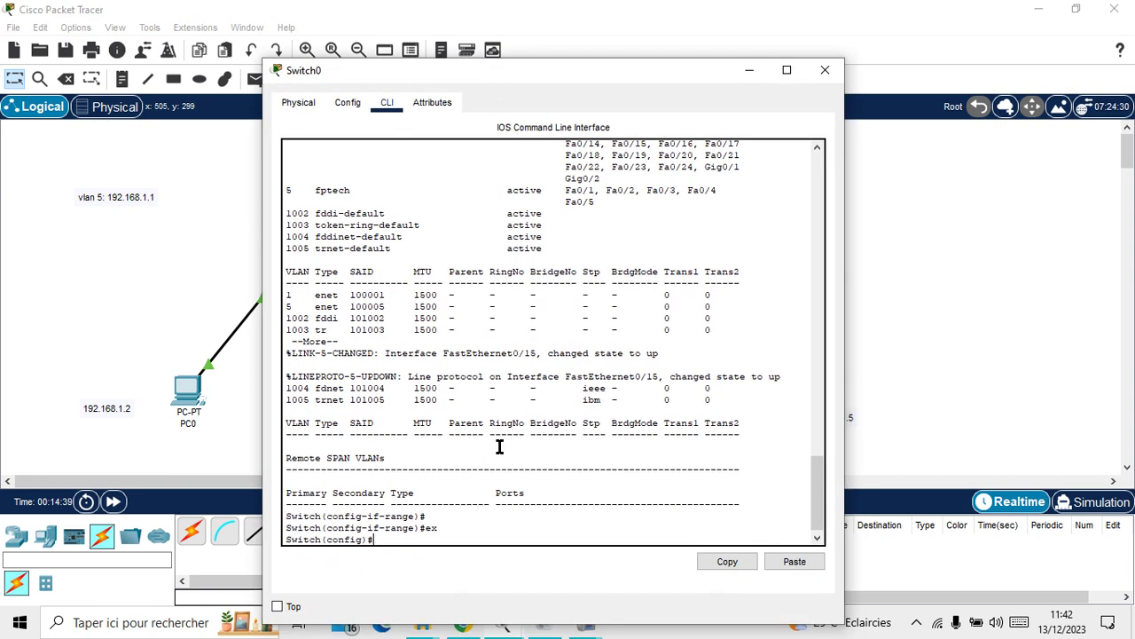
{"action": "type", "text": "int fa0/15"}
{"action": "key", "text": "Return"}
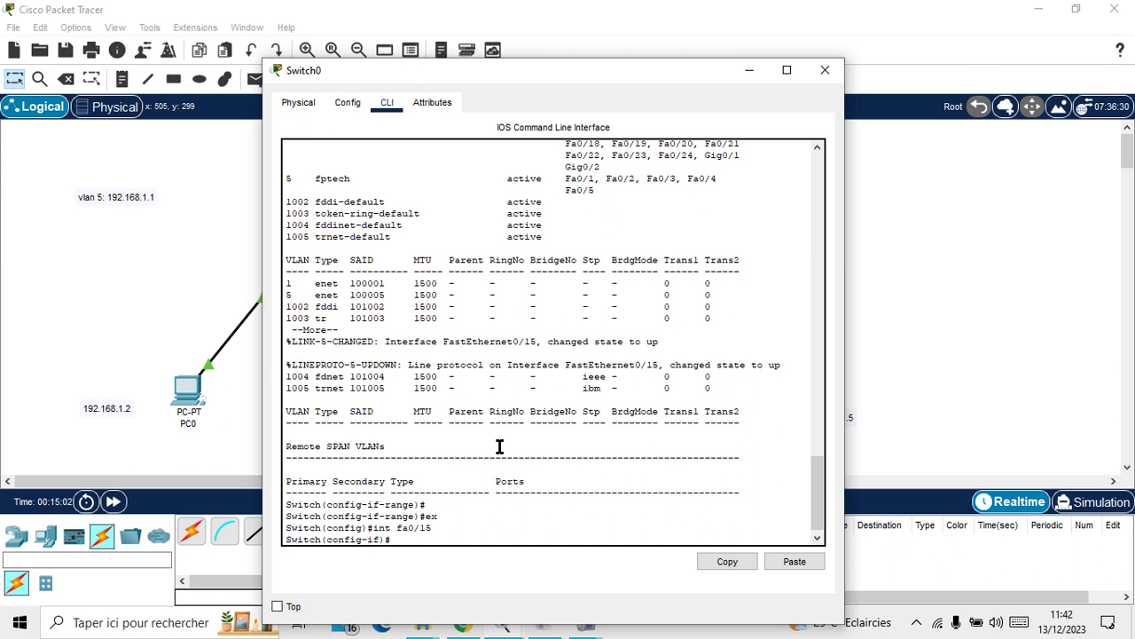
Set fa0/15 on Switch0 to trunk mode with switchport mode trunk, then close the switch window
{"action": "type", "text": "switchport mode trunk"}
{"action": "key", "text": "Return"}
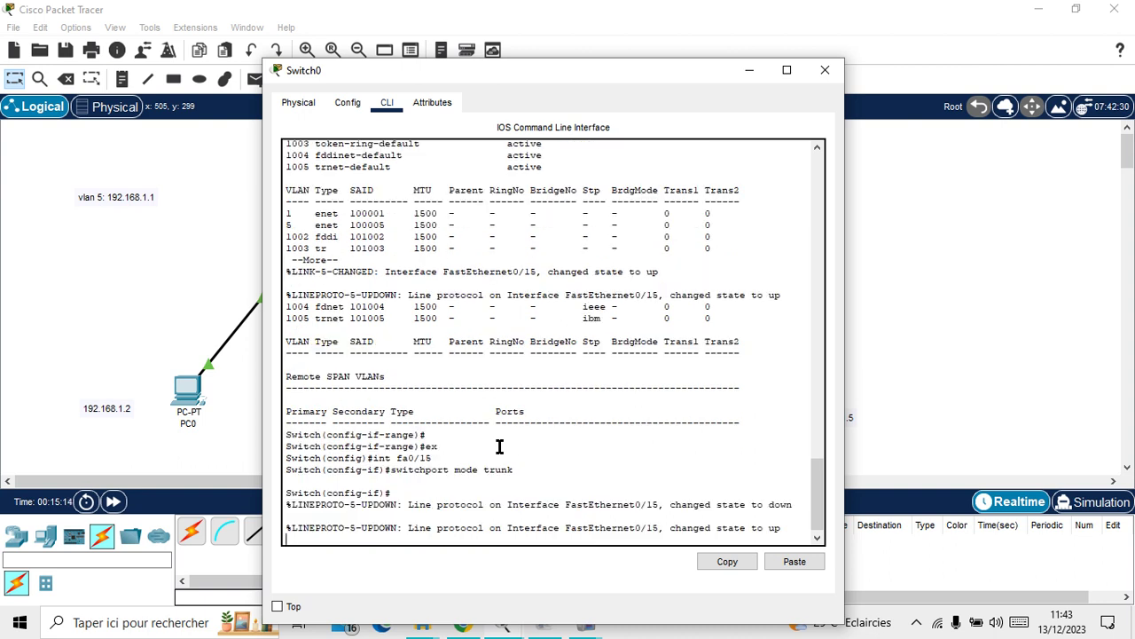
{"action": "key", "text": "Return"}
{"action": "key", "text": "Return"}
{"action": "key", "text": "Return"}
{"action": "key", "text": "Return"}
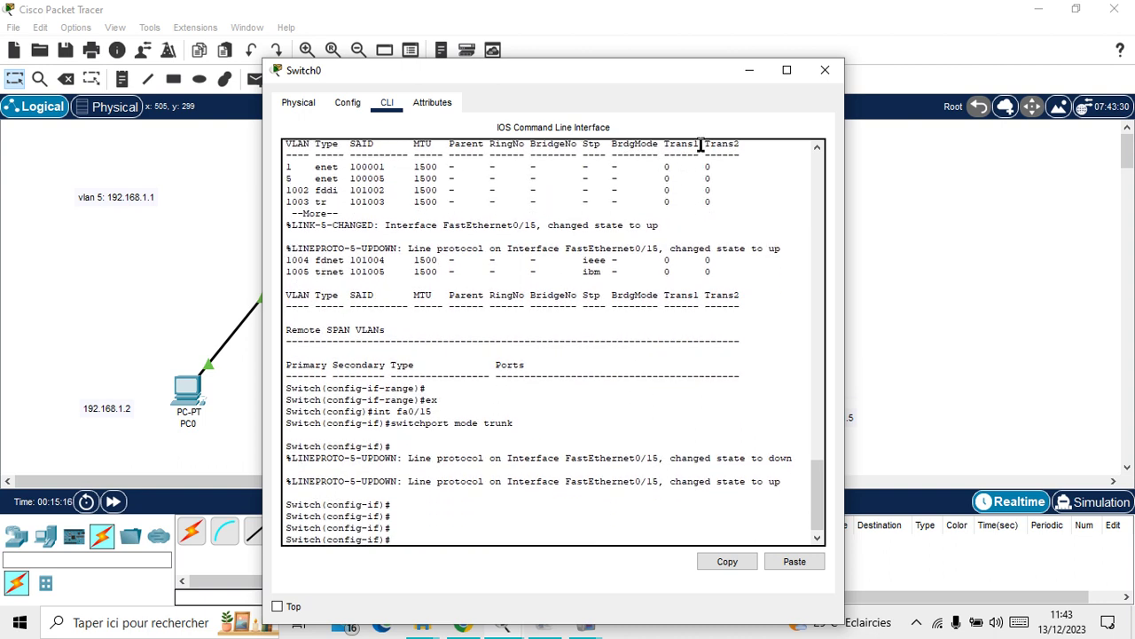
{"action": "left_click", "coordinate": [825, 70]}
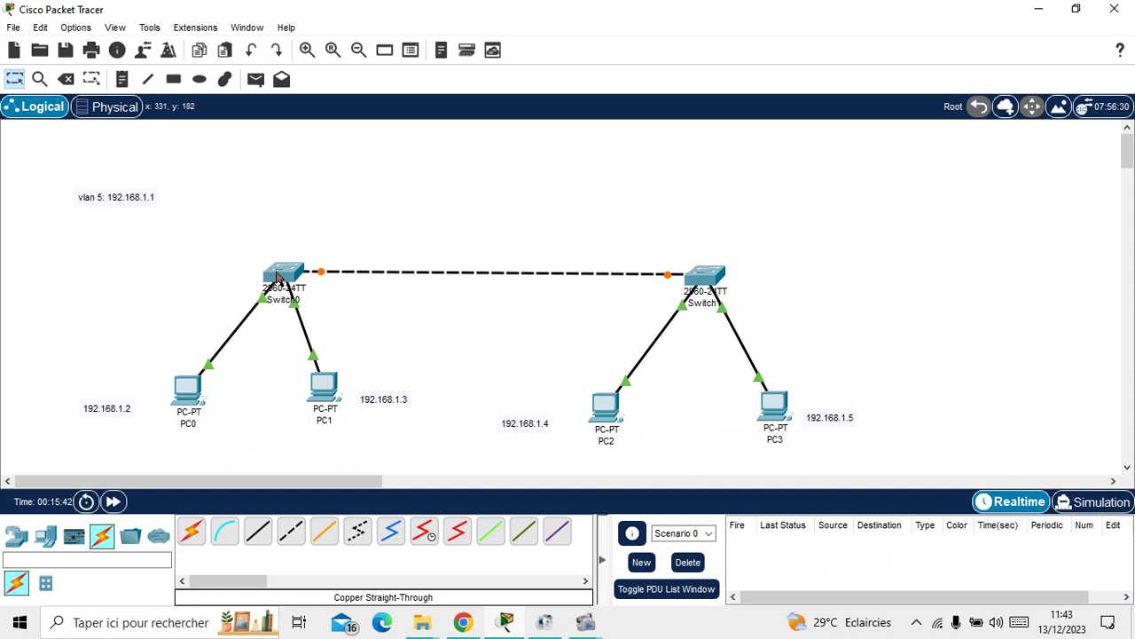
Move Switch0 and Switch1 higher in the workspace, keeping the link between them roughly horizontal
{"action": "left_click_drag", "start_coordinate": [282, 269], "coordinate": [280, 221]}
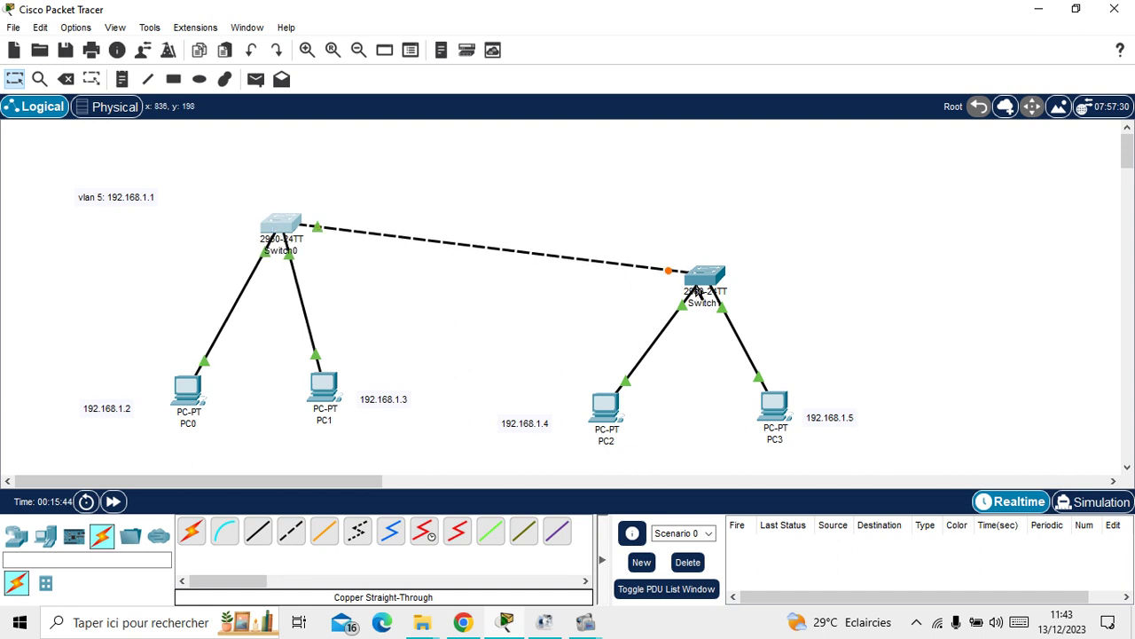
{"action": "left_click_drag", "start_coordinate": [707, 275], "coordinate": [705, 228]}
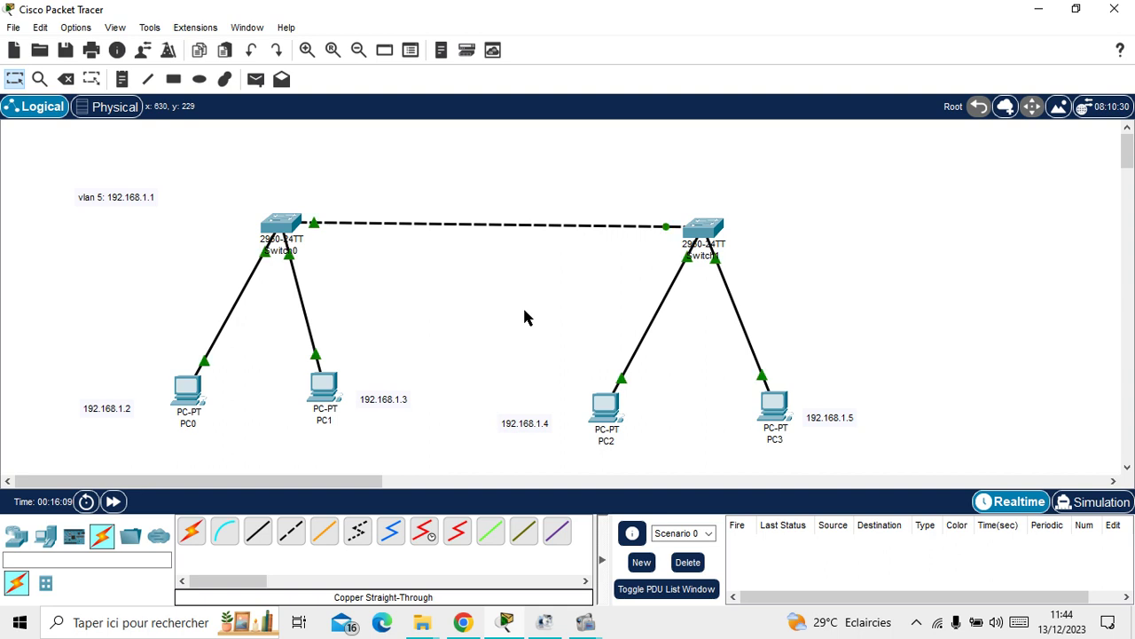
{"action": "left_click_drag", "start_coordinate": [713, 228], "coordinate": [707, 217]}
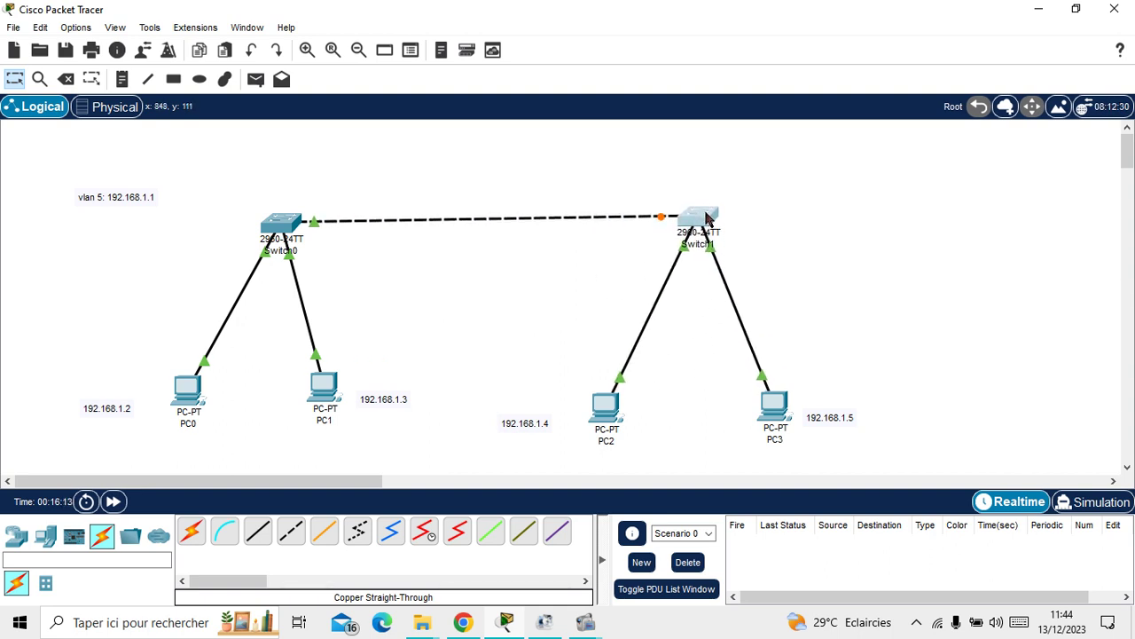
{"action": "left_click", "coordinate": [542, 306]}
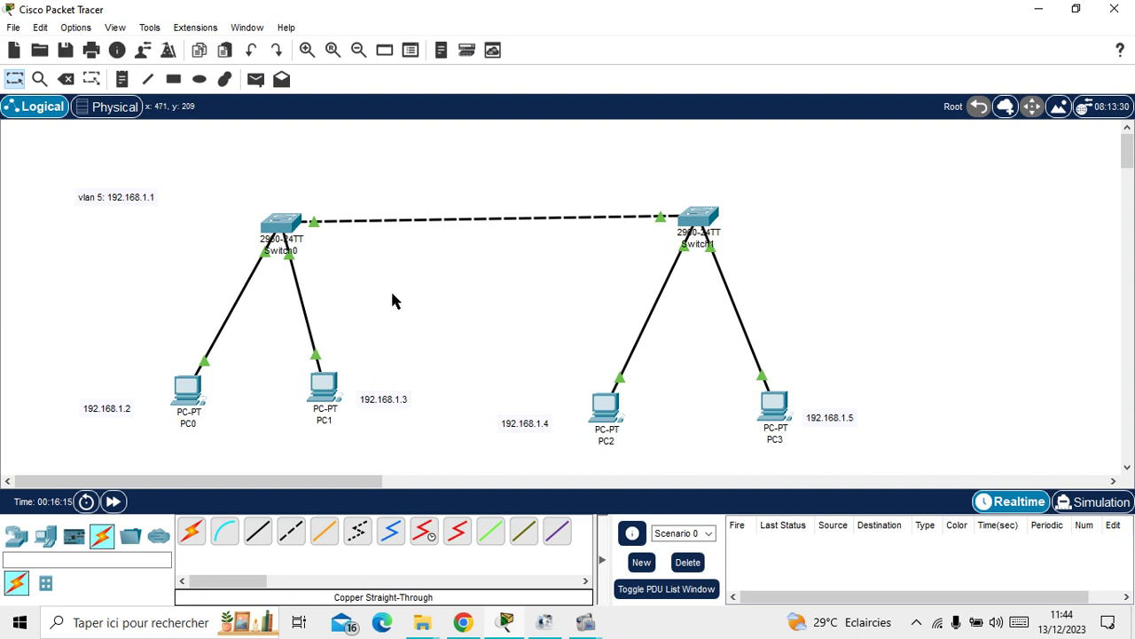
{"action": "left_click_drag", "start_coordinate": [689, 223], "coordinate": [689, 232]}
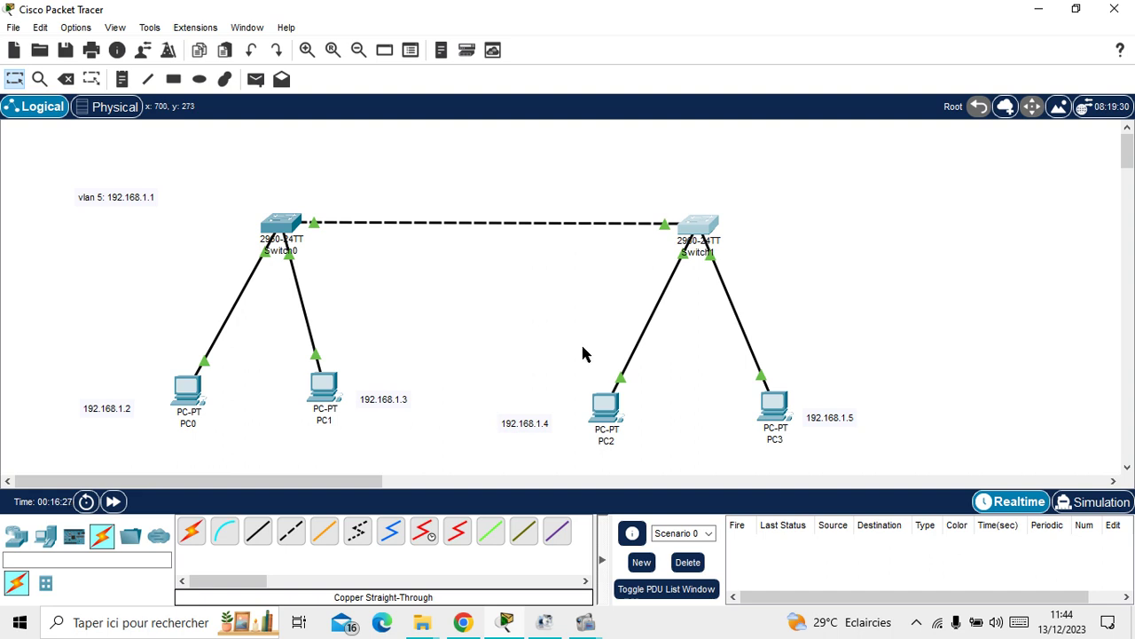
Ping PC0 at 192.168.1.2 from PC2's command prompt, check the statistics, and close the window
{"action": "left_click", "coordinate": [603, 406]}
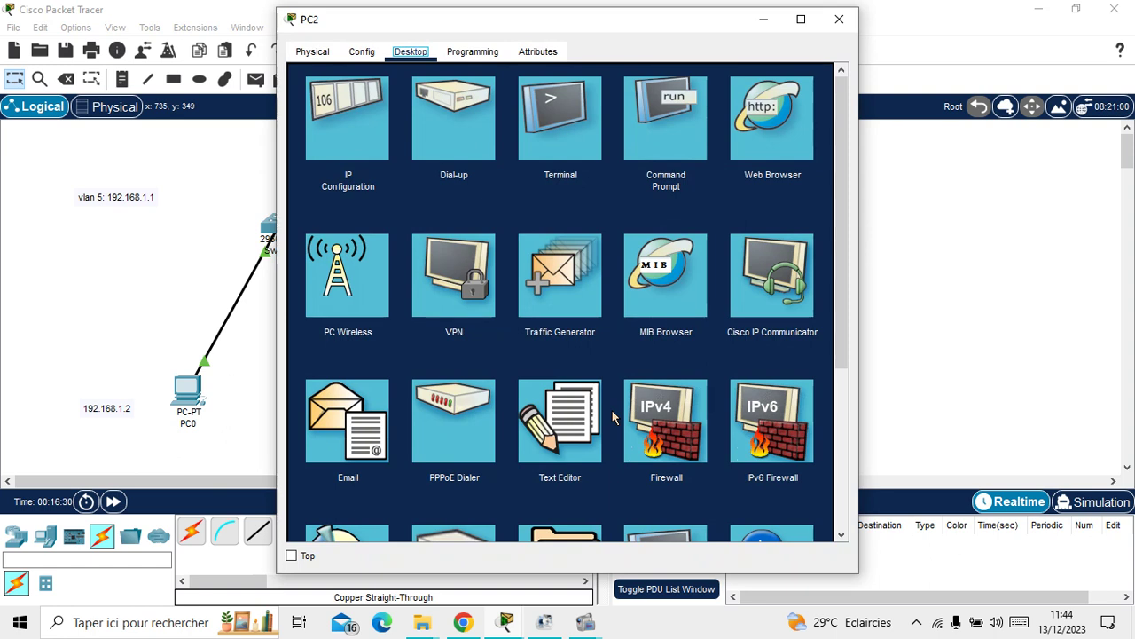
{"action": "left_click", "coordinate": [685, 152]}
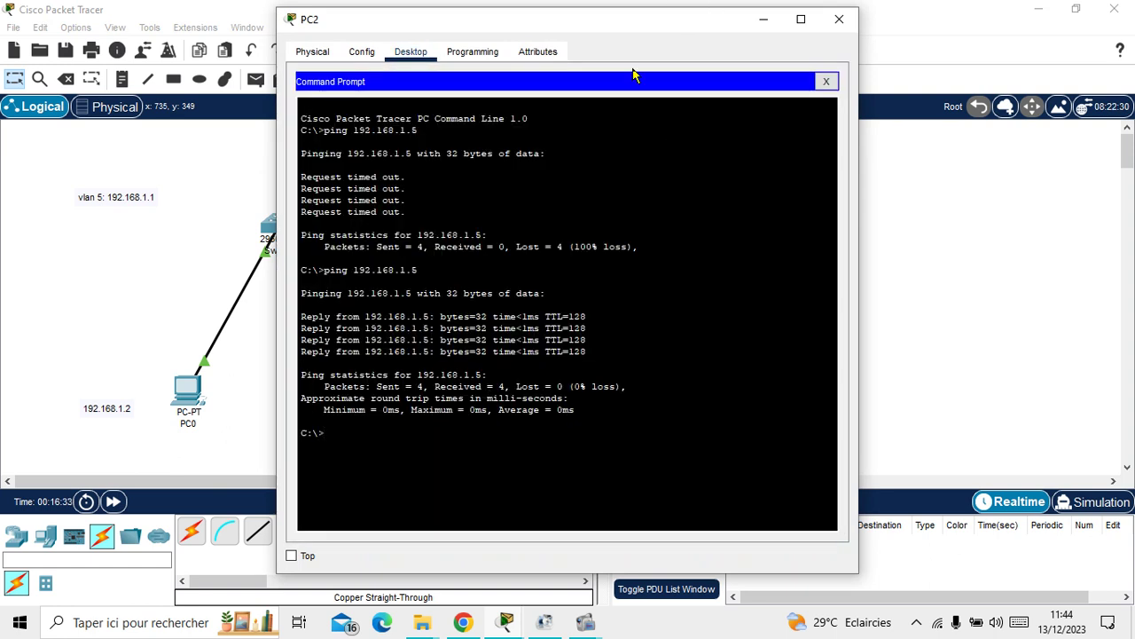
{"action": "left_click_drag", "start_coordinate": [574, 27], "coordinate": [789, 43]}
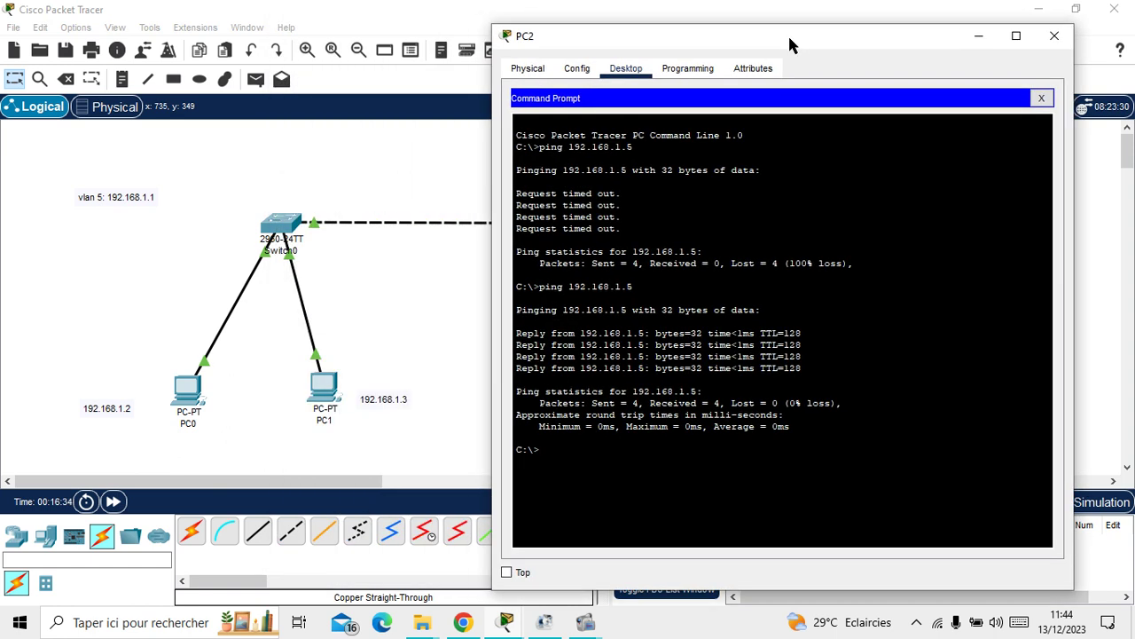
{"action": "key", "text": "Up"}
{"action": "key", "text": "BackSpace"}
{"action": "type", "text": "2.168.1.2"}
{"action": "key", "text": "Return"}
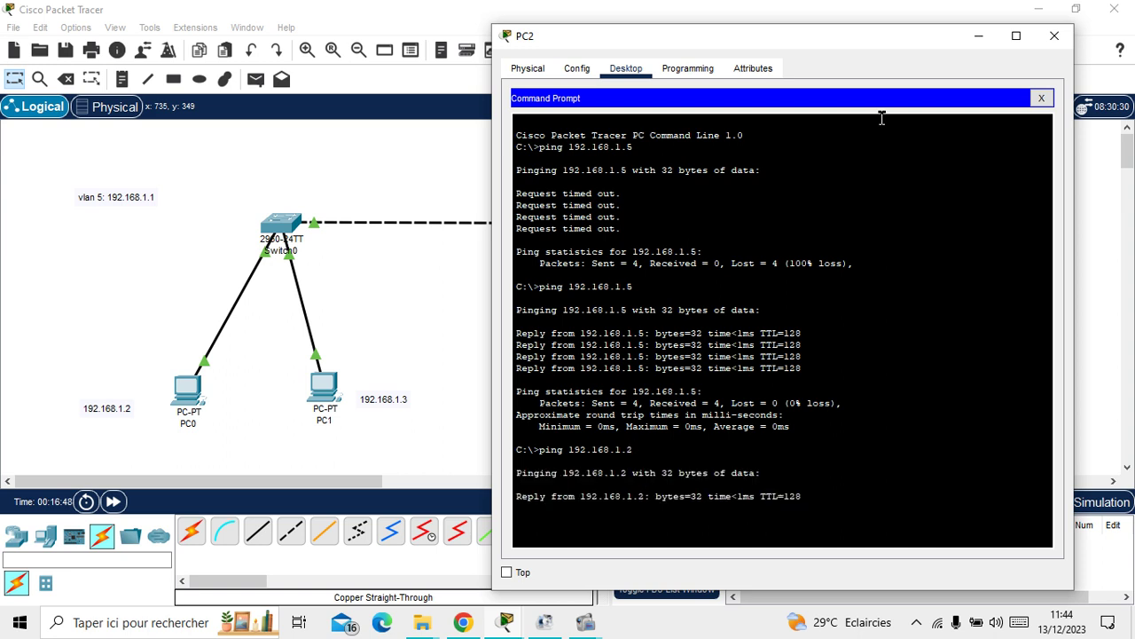
{"action": "double_click", "coordinate": [821, 39]}
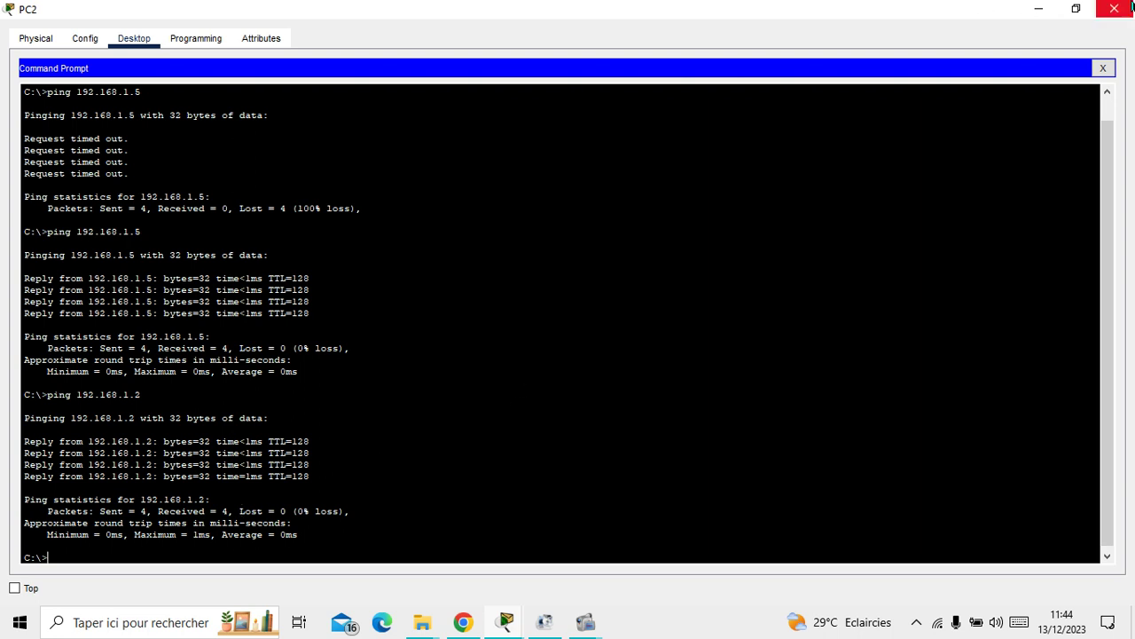
{"action": "left_click", "coordinate": [1114, 8]}
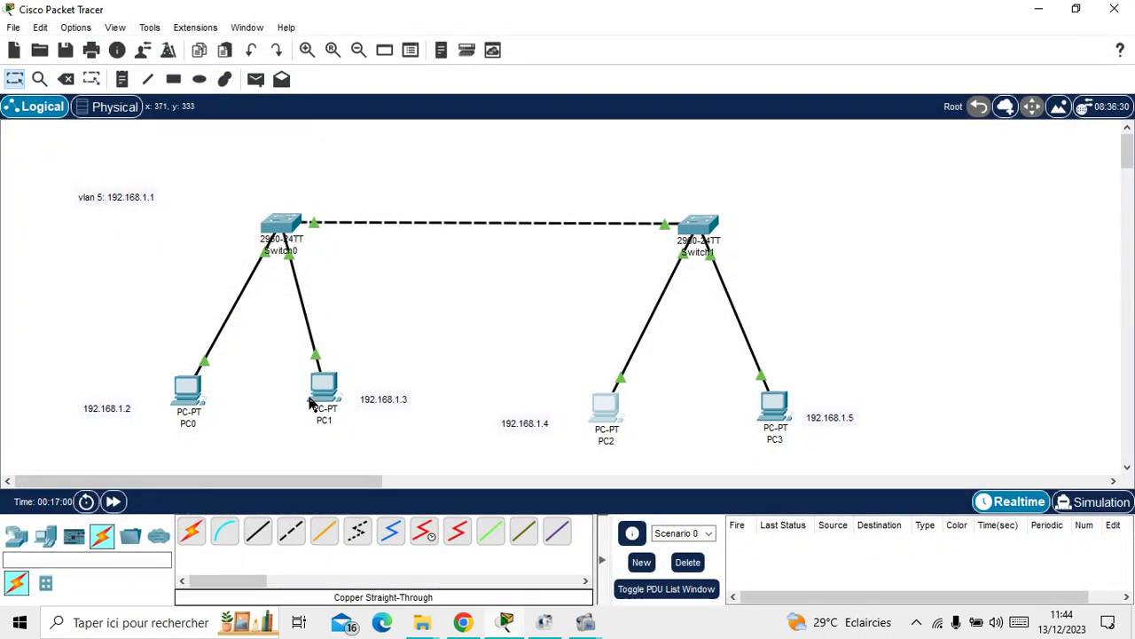
{"action": "mouse_move", "coordinate": [310, 404]}
{"action": "mouse_move", "coordinate": [586, 621]}
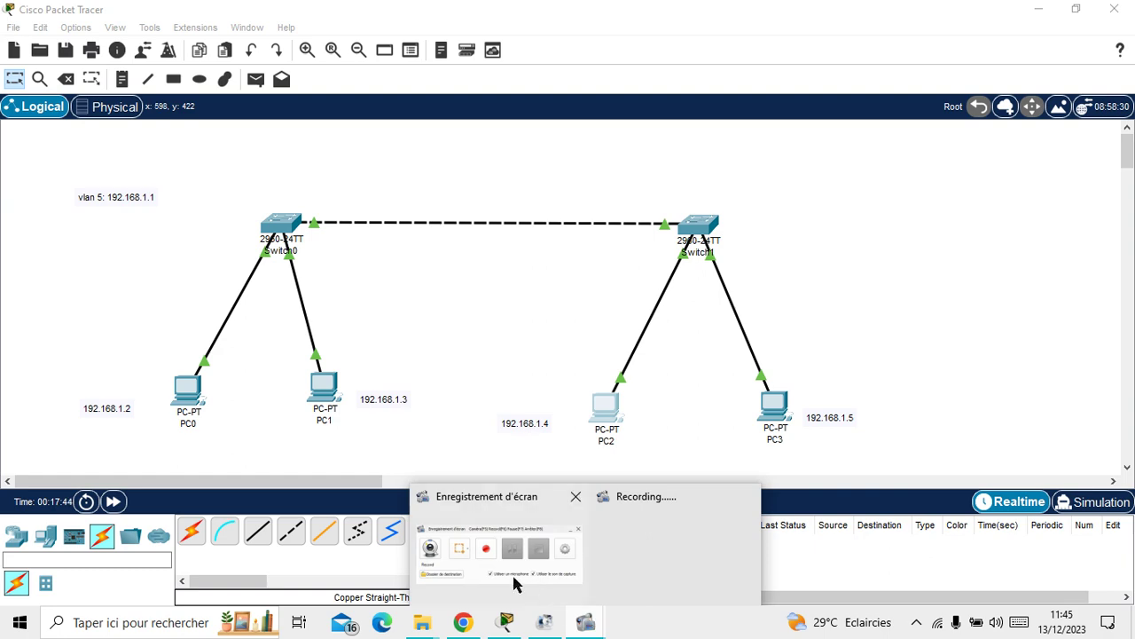